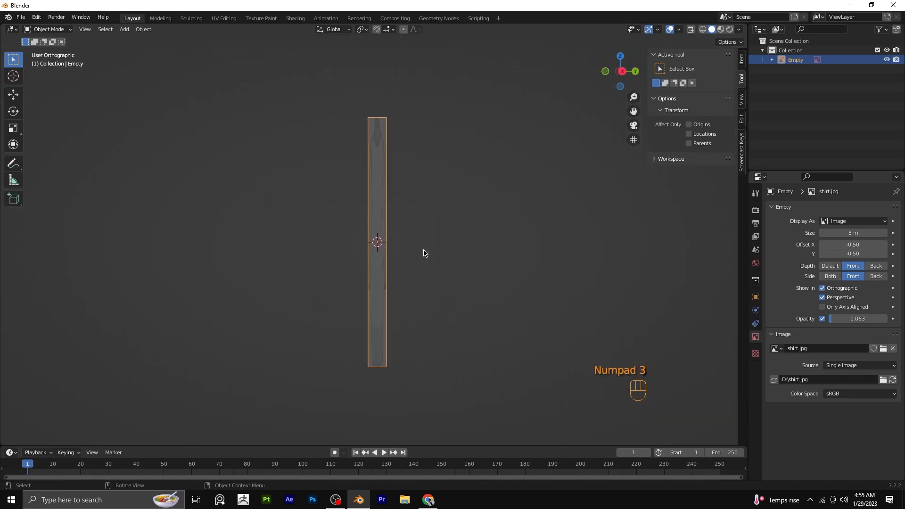
Move the shirt reference image back along the Y axis, behind the world origin.
key(g)
key(y)
click(472, 254)
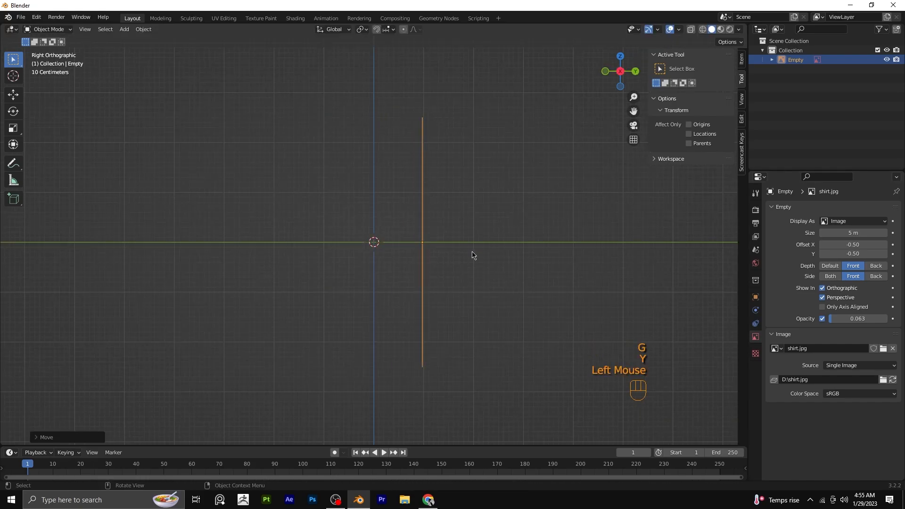
key(KP_3)
Add a mesh cube at the origin in front of the dress reference image.
key(KP_1)
key(shift+a)
mouse_move(396, 209)
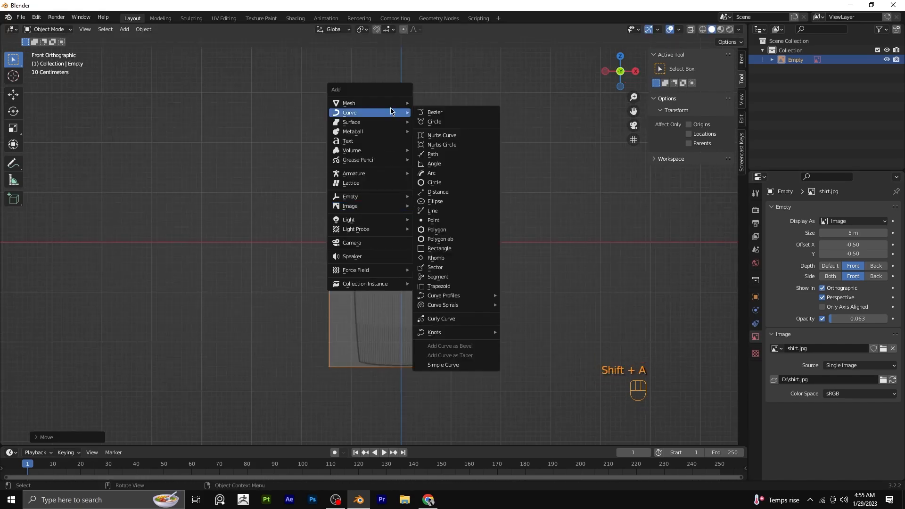
mouse_move(377, 102)
click(446, 110)
scroll(417, 301, up, 1)
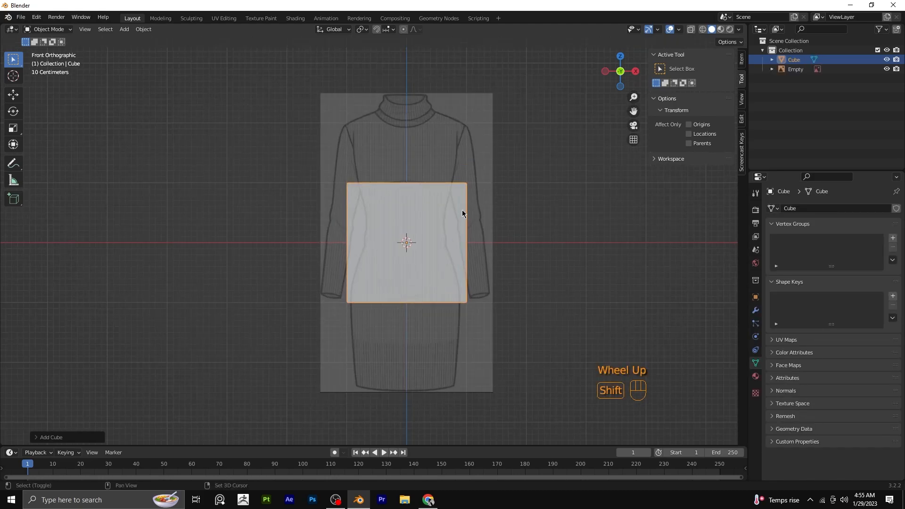
shift+middle_drag(462, 211, 454, 243)
Give the cube a Subdivision Surface modifier with viewport level 2 and apply it.
click(756, 310)
click(806, 208)
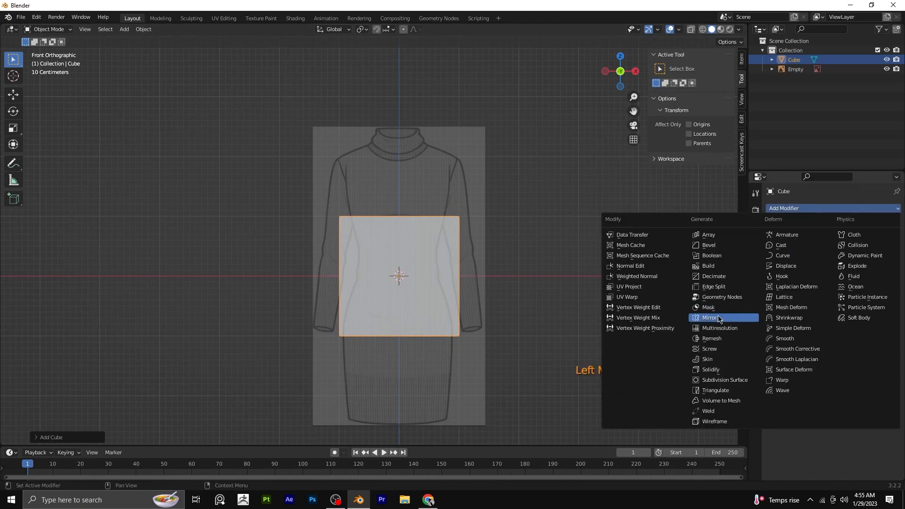
click(721, 370)
click(884, 249)
click(882, 267)
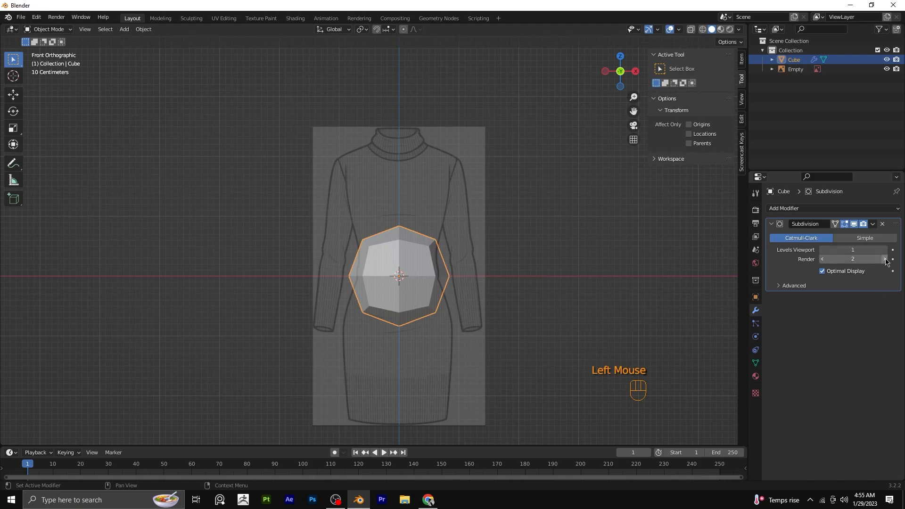
click(884, 250)
click(873, 223)
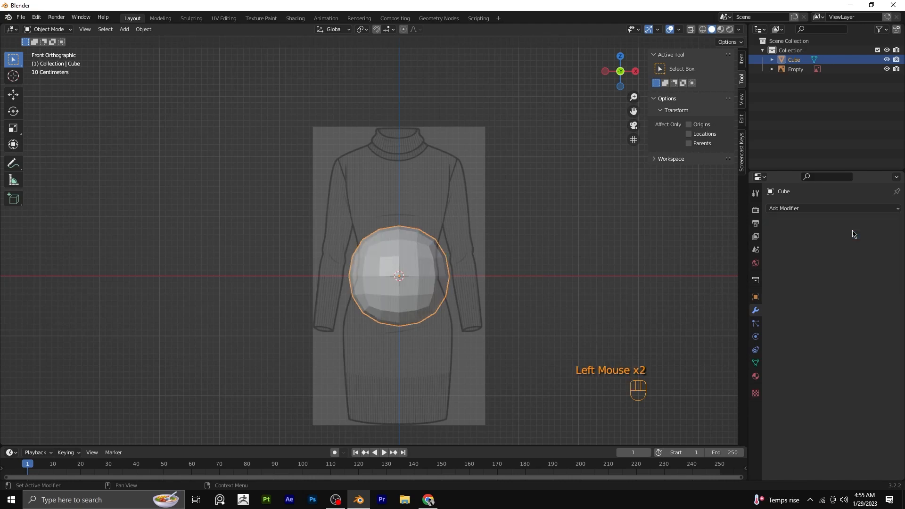
click(834, 235)
Add a new Subdivision Surface modifier with render level 1 and display its result on the edit cage.
click(806, 208)
click(726, 380)
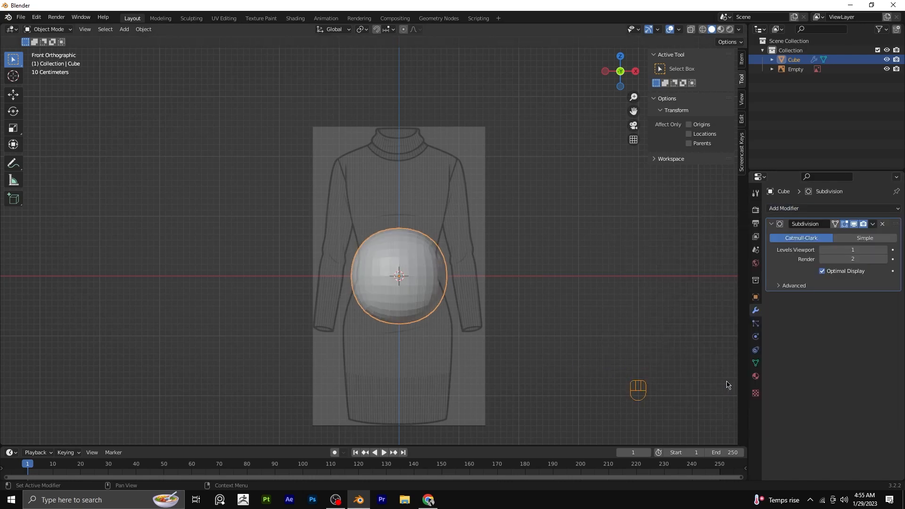
click(822, 259)
scroll(442, 281, up, 1)
scroll(441, 281, up, 1)
key(Tab)
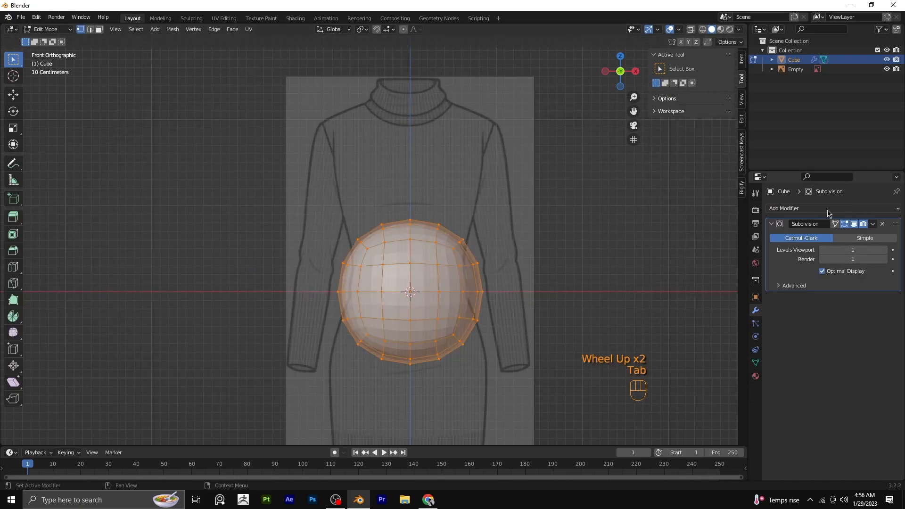
click(836, 225)
Move the rounded cube up along Z onto the chest area of the dress reference.
key(Tab)
key(g)
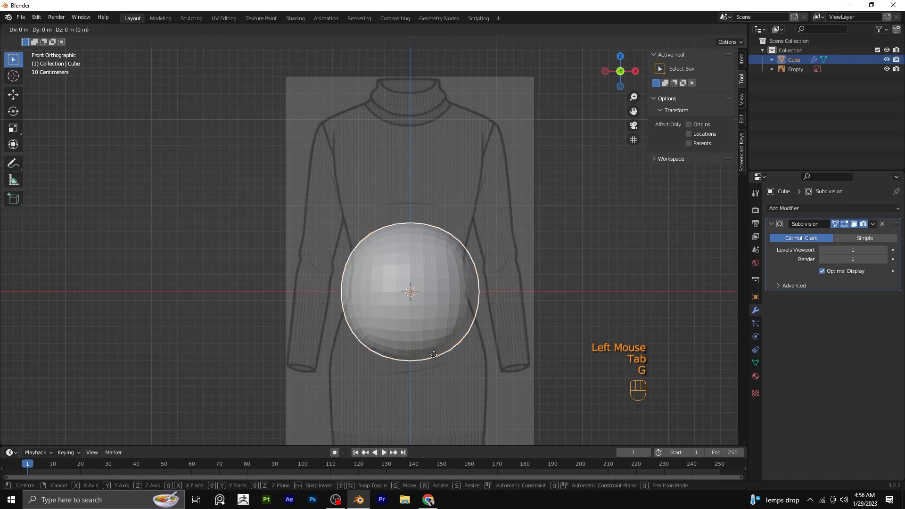
key(z)
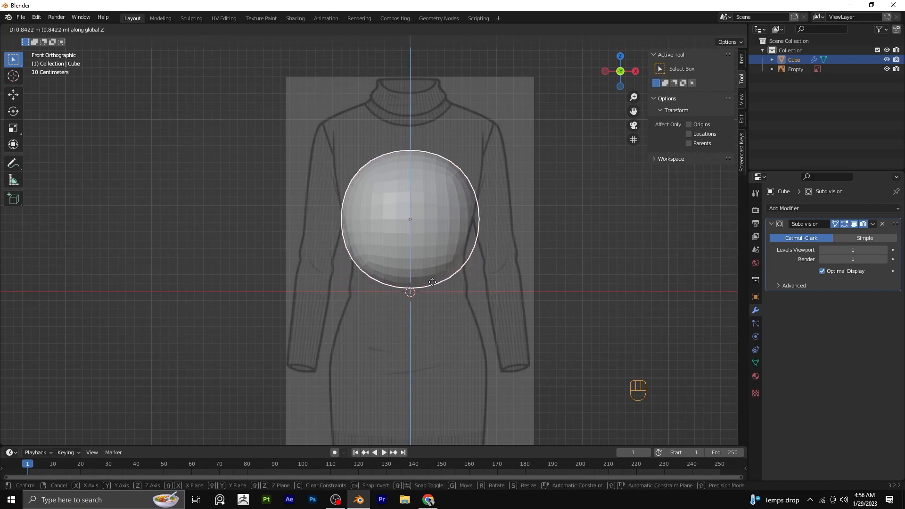
click(400, 229)
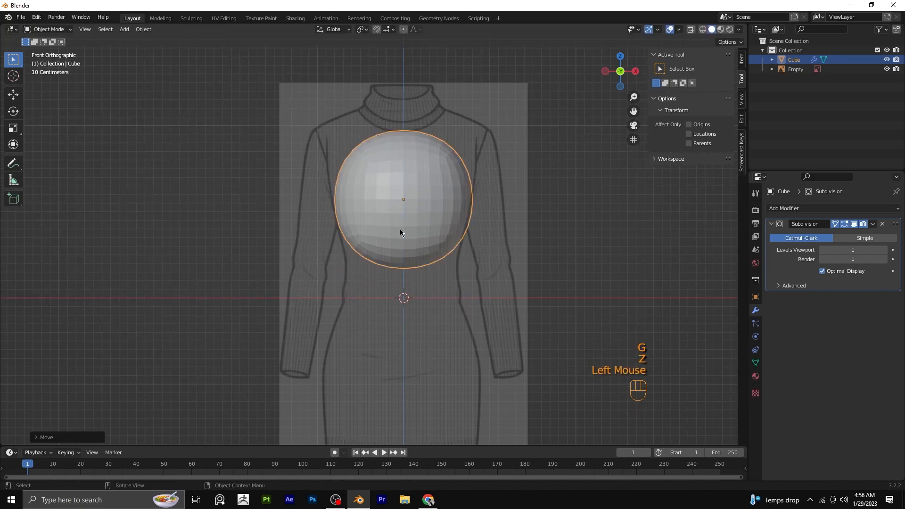
Delete the vertices of the rounded cube's lower half.
key(Tab)
drag(298, 213, 503, 305)
key(x)
click(454, 300)
Extrude the open bottom edge loop down along Z below the chest and scale it to about 0.89.
drag(313, 192, 496, 236)
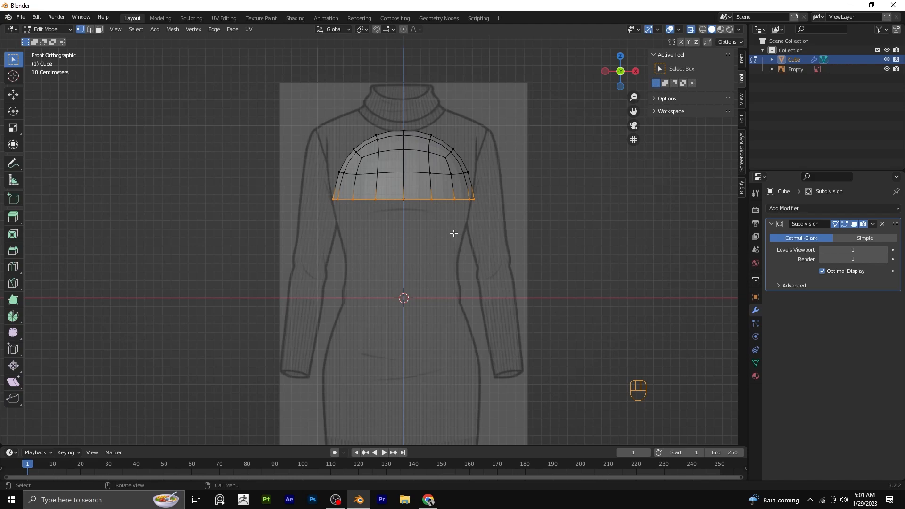
scroll(425, 212, up, 2)
scroll(542, 196, down, 2)
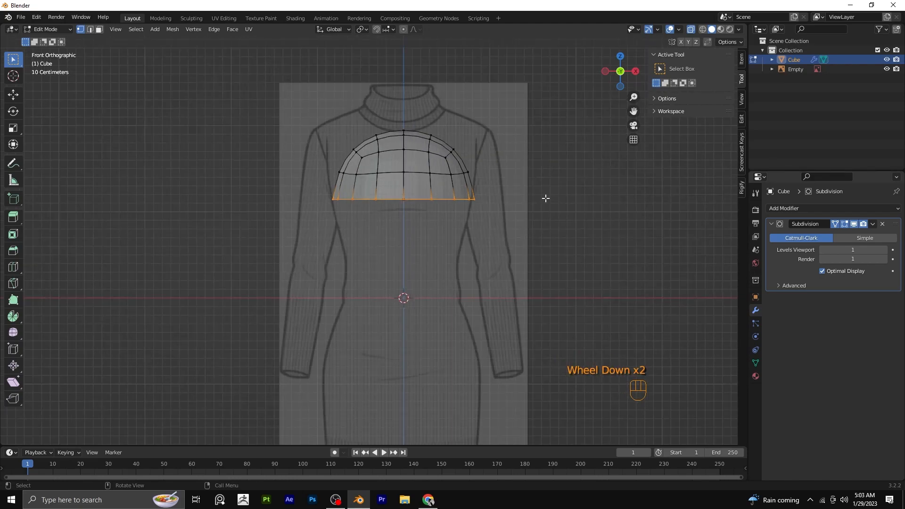
key(e)
key(z)
click(544, 231)
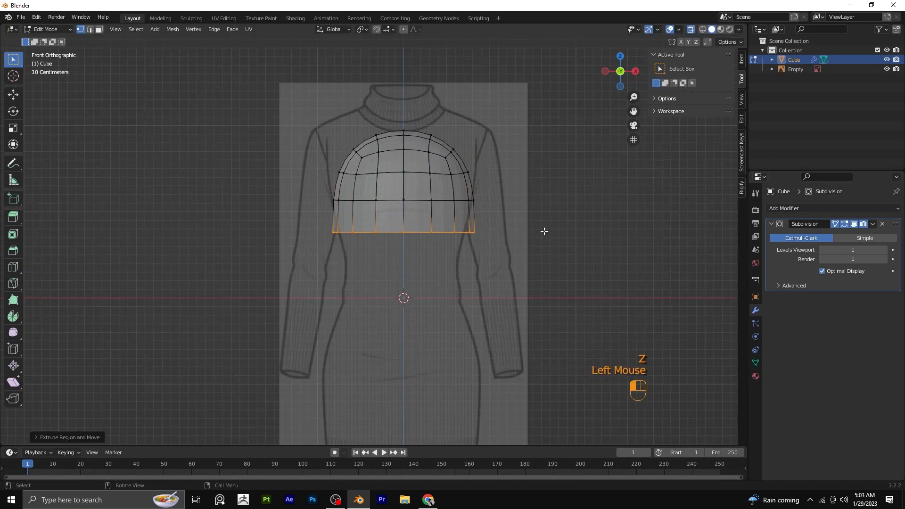
key(s)
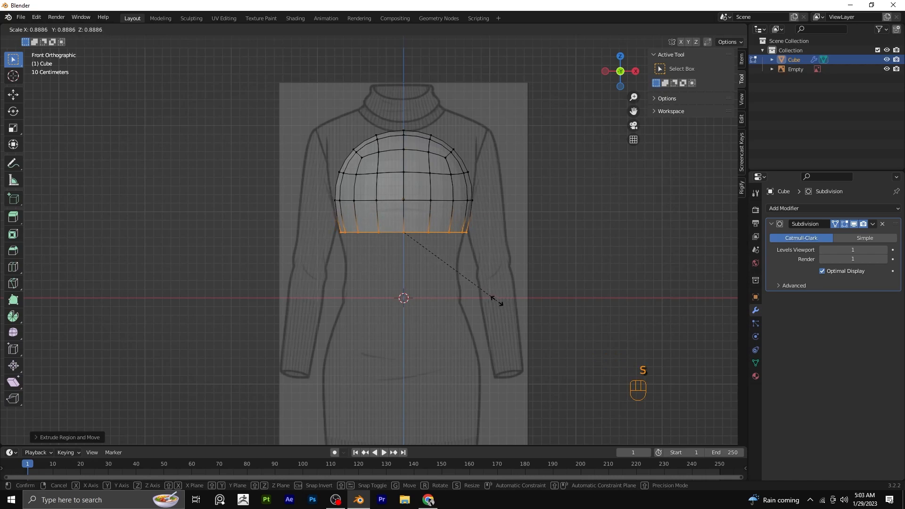
click(496, 301)
Extrude the bottom loop further down along Z and scale it inward to follow the narrowing torso.
key(e)
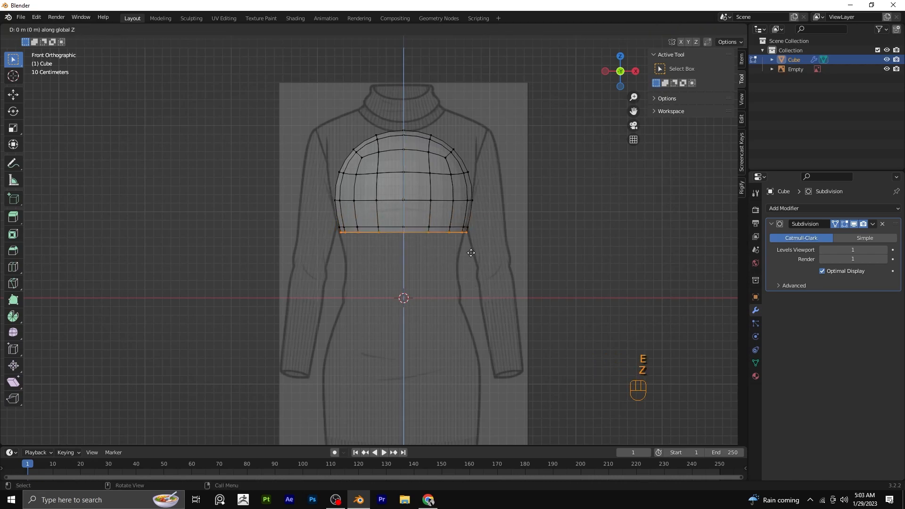
key(z)
click(470, 279)
key(s)
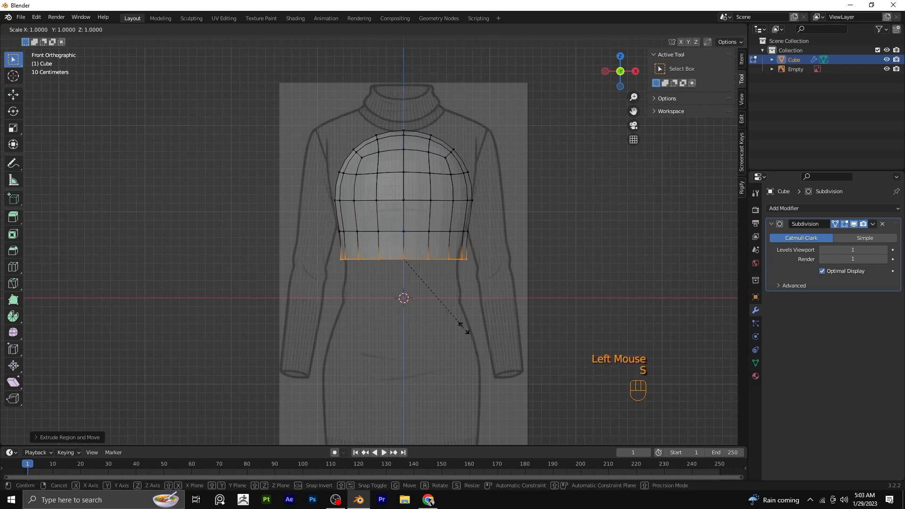
click(456, 325)
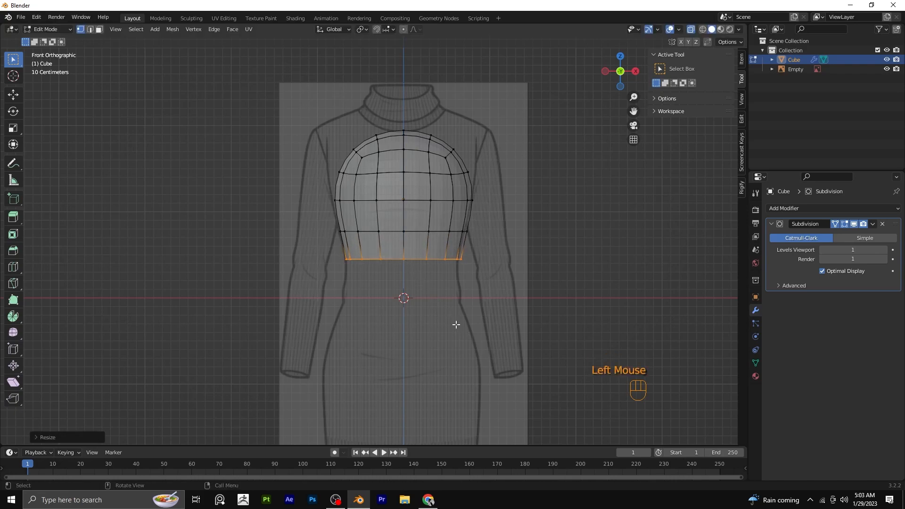
Extrude the bottom loop straight down along Z to the waist, near the world origin's height.
key(e)
key(z)
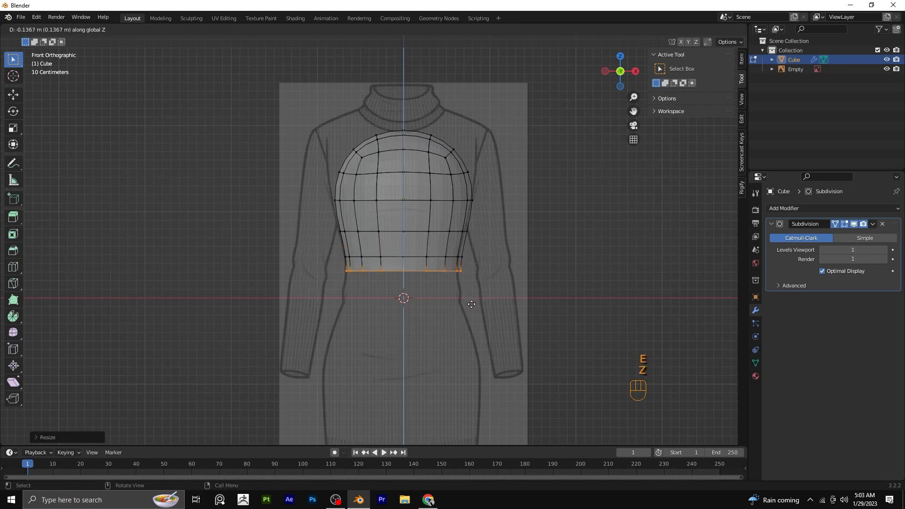
click(470, 329)
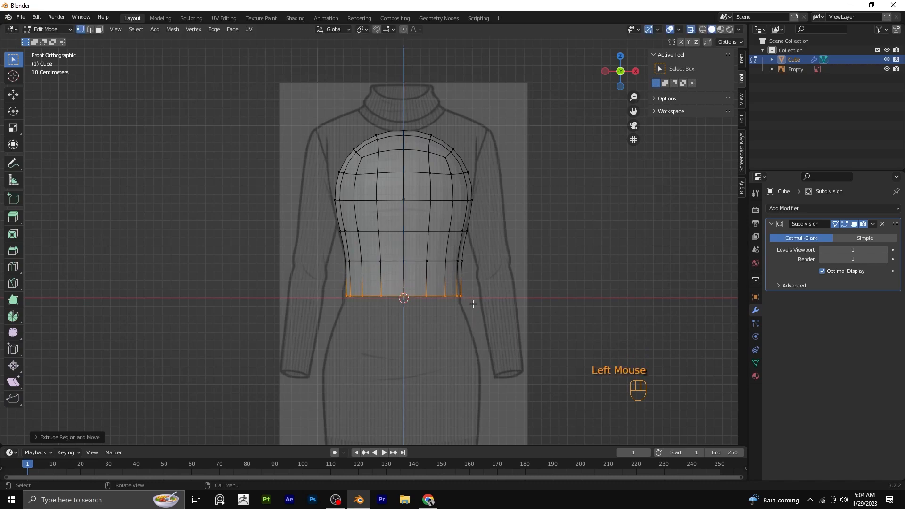
Extrude the waist loop about 0.25 m down along Z and scale it outward to the upper hip outline.
shift+middle_drag(473, 304, 464, 247)
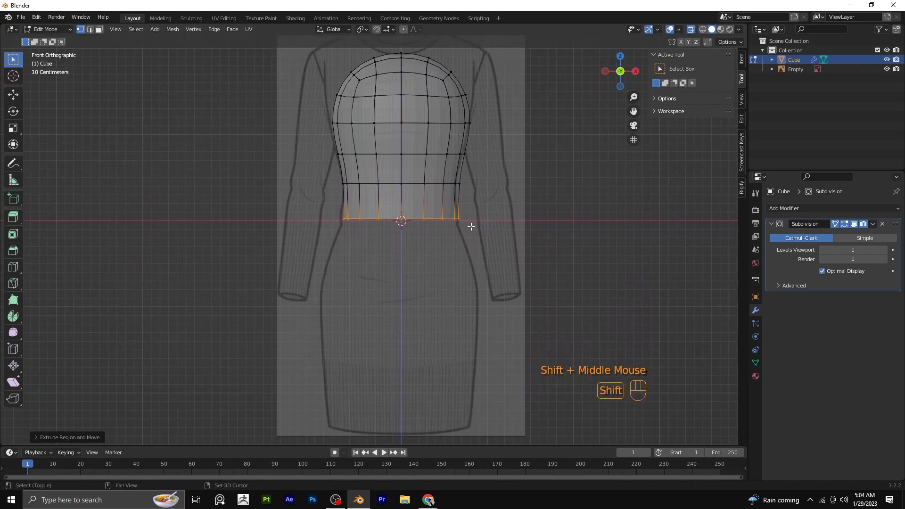
key(e)
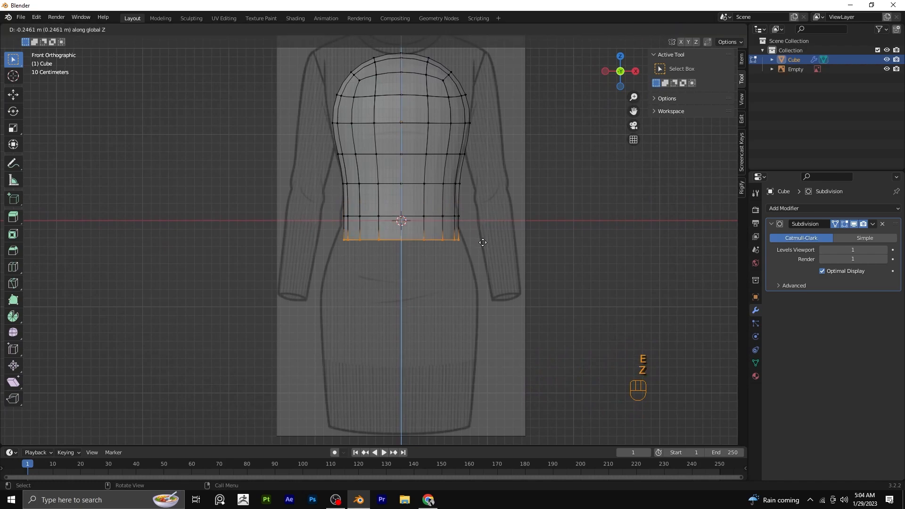
click(469, 283)
key(s)
click(471, 292)
Extrude another loop down along Z over the upper hip, fine-tune its height, and widen it to the dress outline.
key(e)
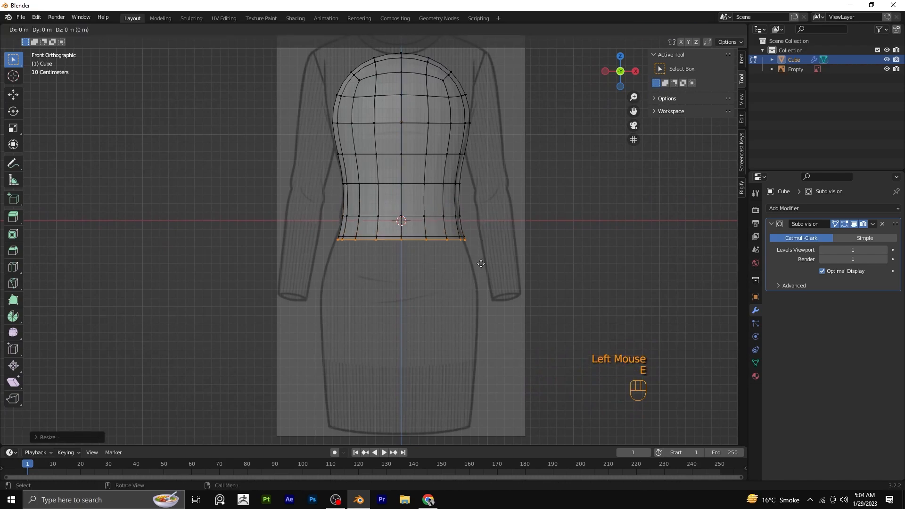
key(z)
click(478, 279)
key(s)
click(481, 289)
key(g)
key(z)
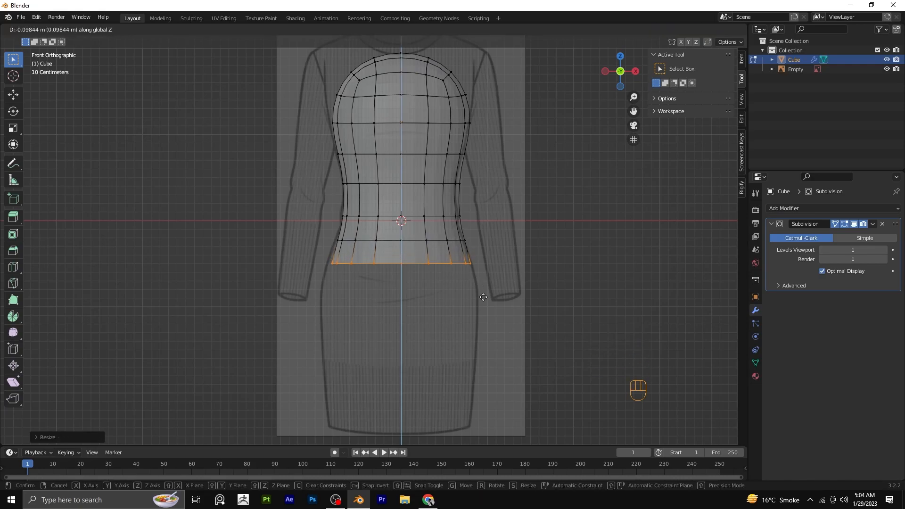
click(483, 297)
key(s)
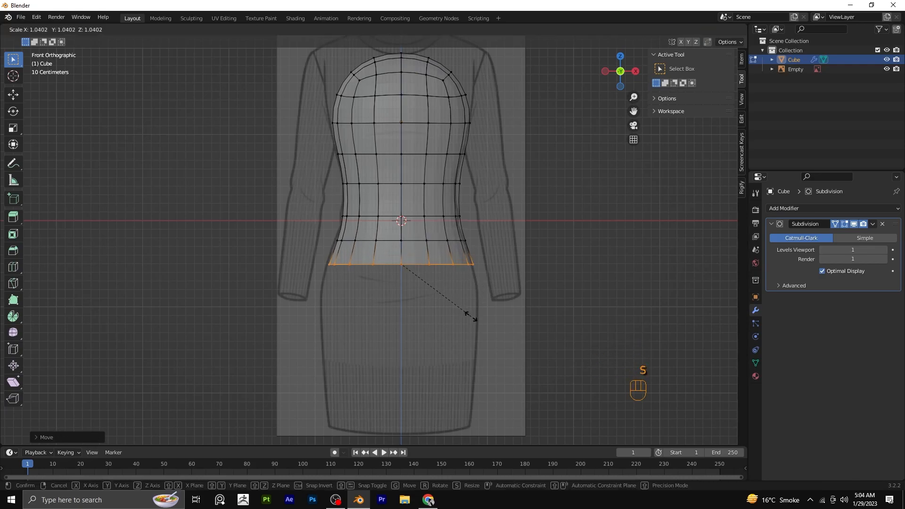
click(470, 316)
Extrude a loop down to the widest part of the hips, scale it outward, and widen the loop just above.
key(e)
click(473, 322)
key(s)
click(474, 330)
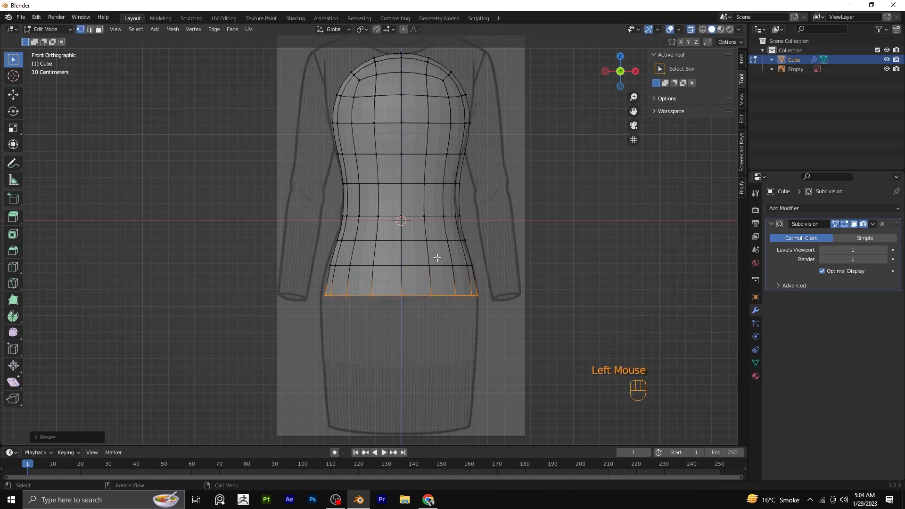
alt+click(438, 257)
key(s)
click(438, 318)
Extrude the hip's bottom loop down along Z in four successive sections to form the skirt down to the hem.
alt+click(441, 294)
key(e)
key(z)
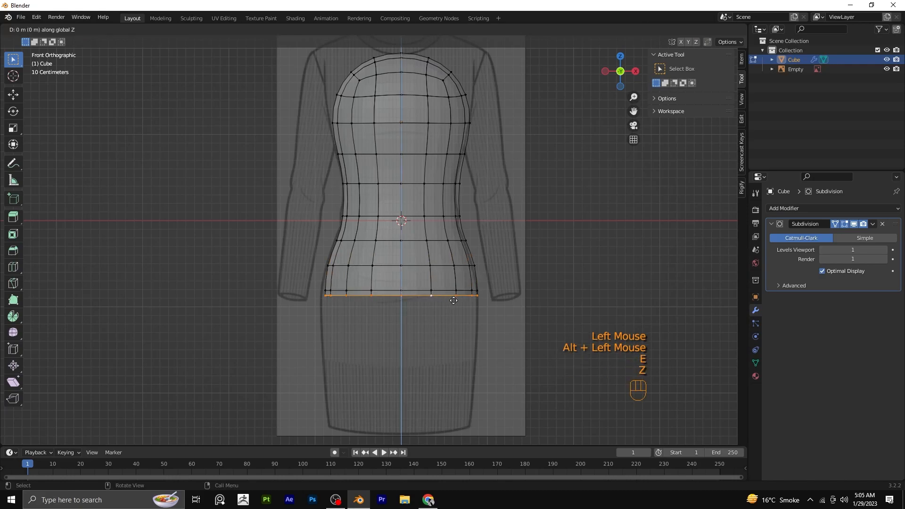
click(461, 330)
key(e)
key(z)
click(462, 376)
key(e)
key(z)
click(465, 410)
key(e)
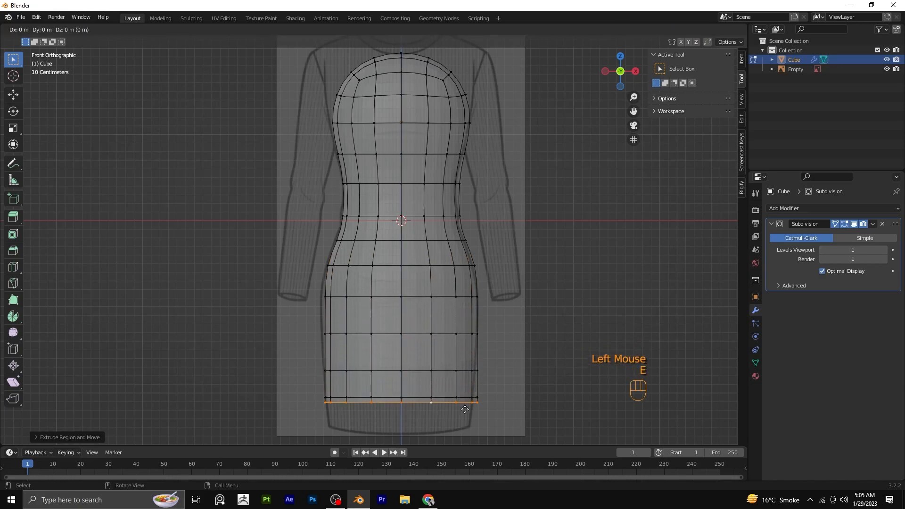
key(z)
click(463, 438)
Scale the hem loop inward to match the narrower bottom outline of the dress.
scroll(560, 341, down, 1)
middle_drag(560, 341, 483, 384)
key(KP_1)
scroll(501, 399, up, 1)
key(s)
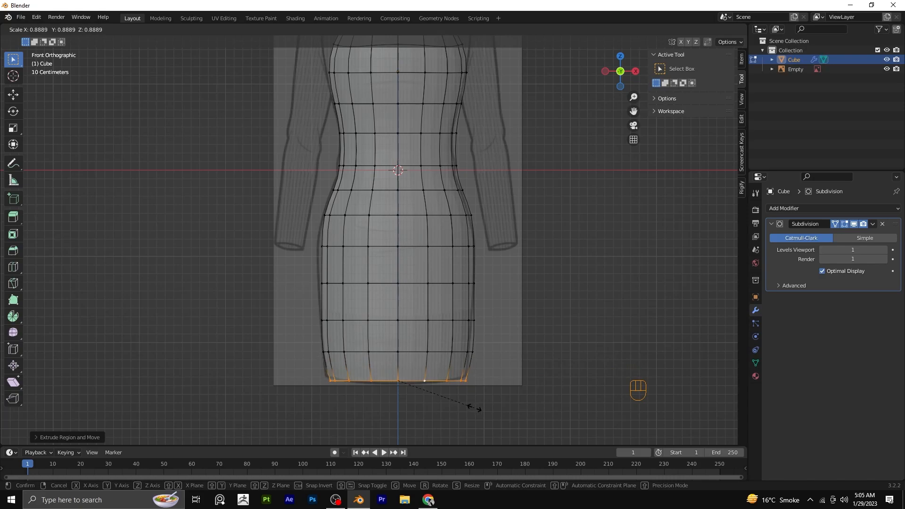
click(465, 413)
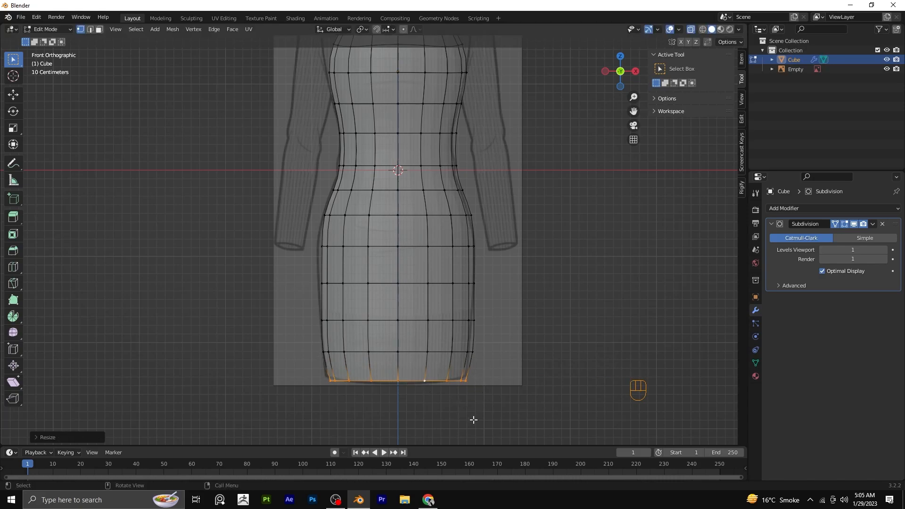
key(s)
click(477, 424)
Delete the centre vertex on top of the body mesh to open the neck hole.
scroll(517, 291, down, 2)
middle_drag(517, 291, 525, 303)
key(KP_1)
shift+middle_drag(517, 139, 550, 138)
click(530, 240)
middle_drag(529, 240, 576, 253)
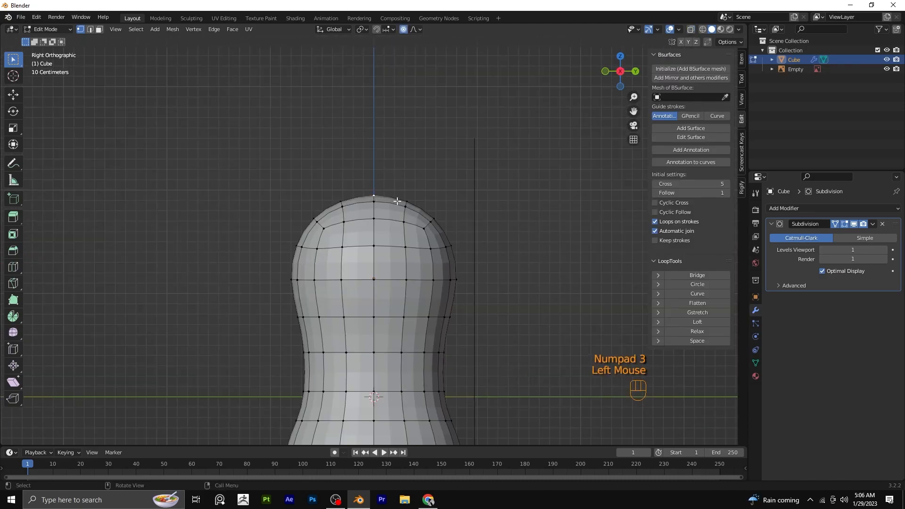
key(KP_7)
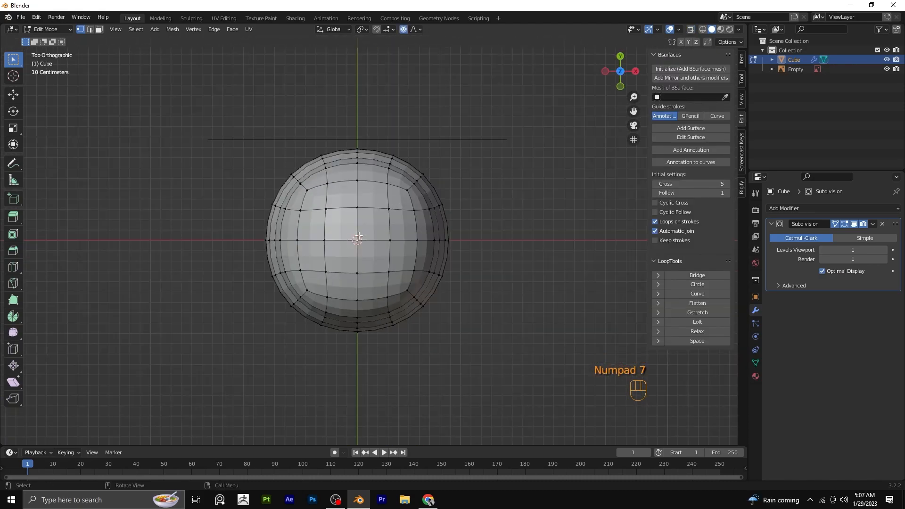
click(358, 237)
key(KP_1)
key(x)
click(330, 253)
Select the neck opening's edge loop and round it with the LoopTools Circle operation.
middle_drag(330, 254, 367, 217)
alt+click(368, 194)
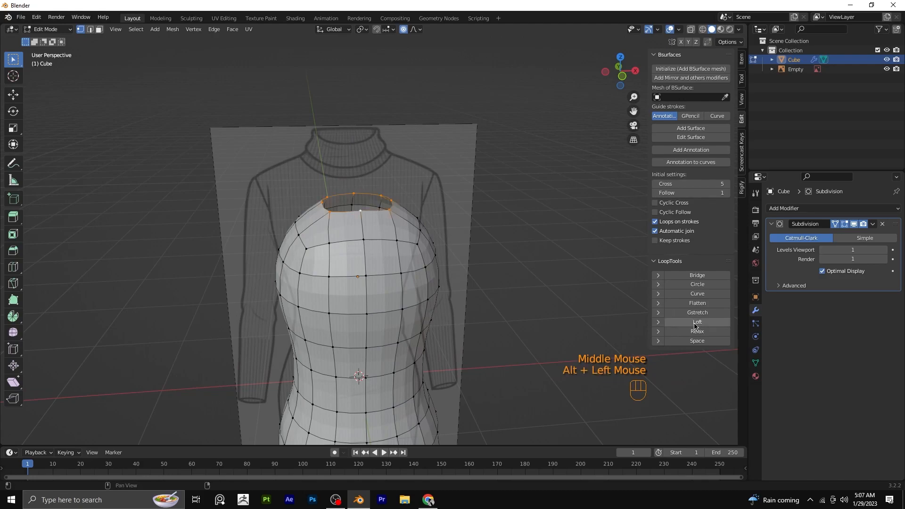
click(697, 285)
Raise the neck opening loop along Z by about 0.3 m with proportional editing to reach the reference collar's base.
key(KP_1)
key(g)
key(z)
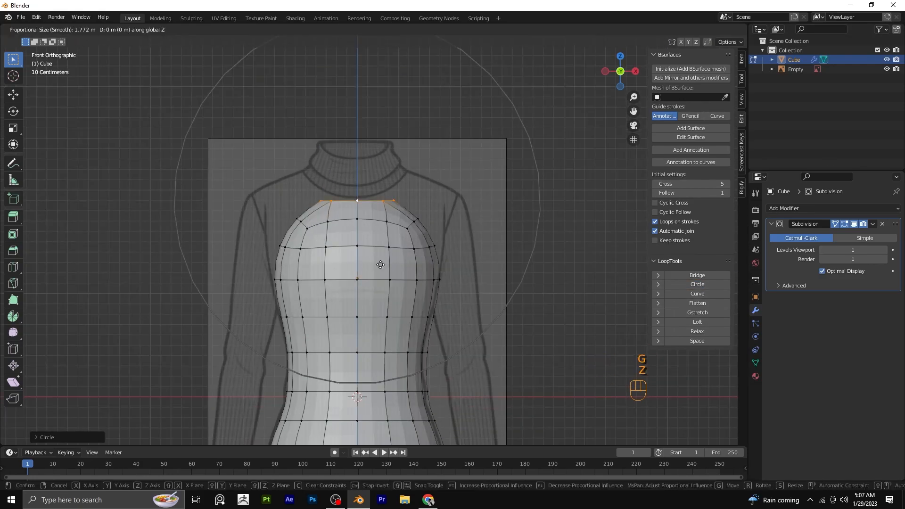
scroll(386, 235, down, 1)
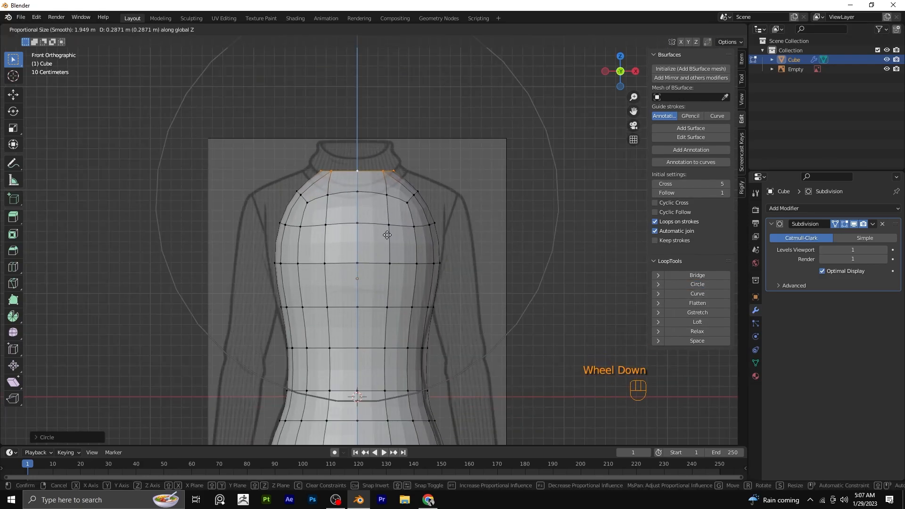
click(391, 238)
scroll(406, 253, down, 3)
scroll(406, 253, up, 4)
mouse_move(406, 253)
shift+middle_down()
mouse_move(415, 263)
mouse_move(392, 258)
shift+middle_up()
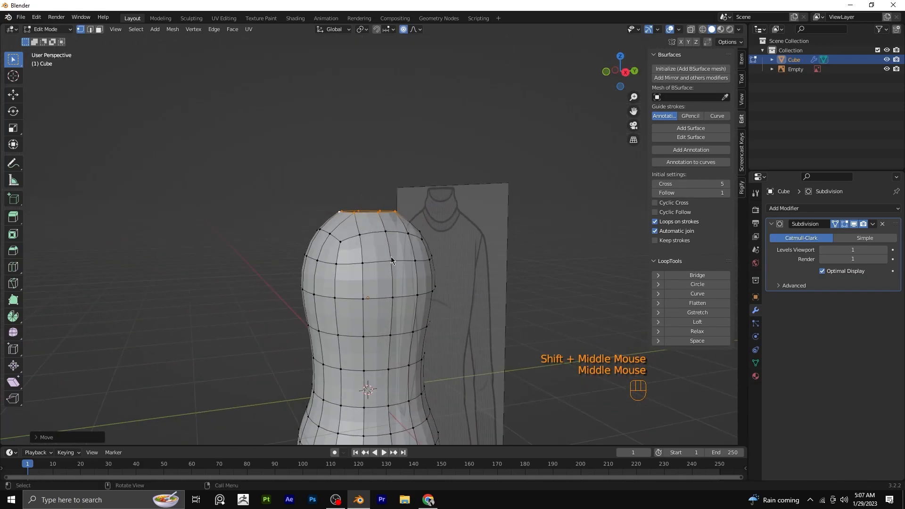
Delete the vertex on the upper side of the body to open an armhole and select the hole's edge loop.
click(399, 279)
key(x)
alt+click(388, 297)
key(KP_1)
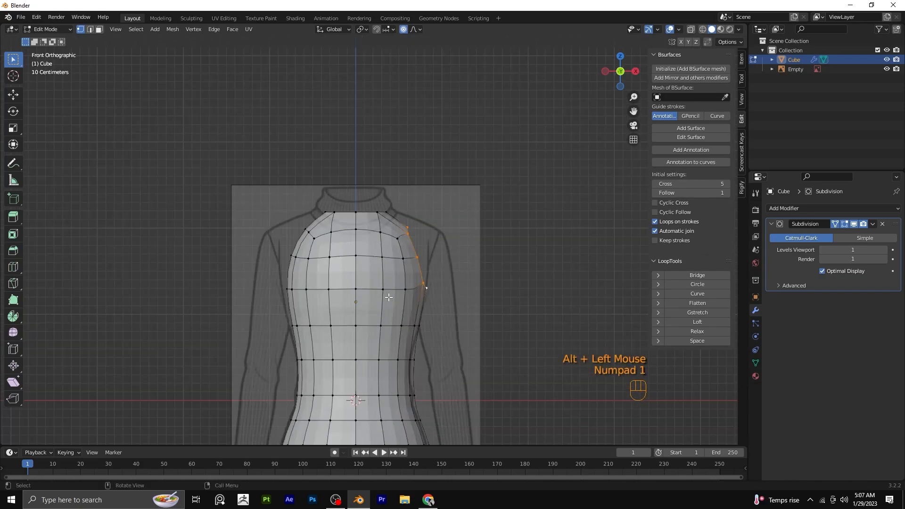
scroll(388, 298, up, 2)
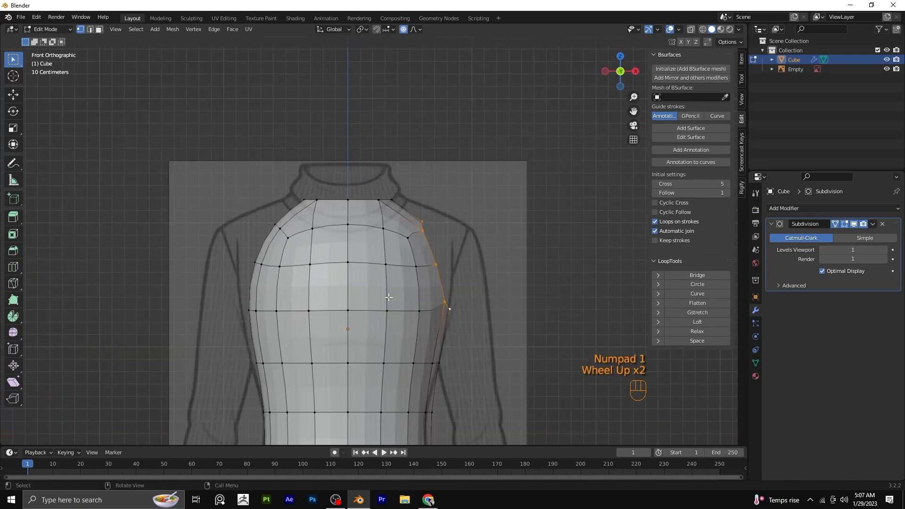
Scale the armhole loop along X to straighten it and shift it outward along X without proportional editing.
key(s)
click(545, 203)
click(544, 210)
key(s)
key(x)
click(466, 255)
key(g)
key(x)
click(475, 227)
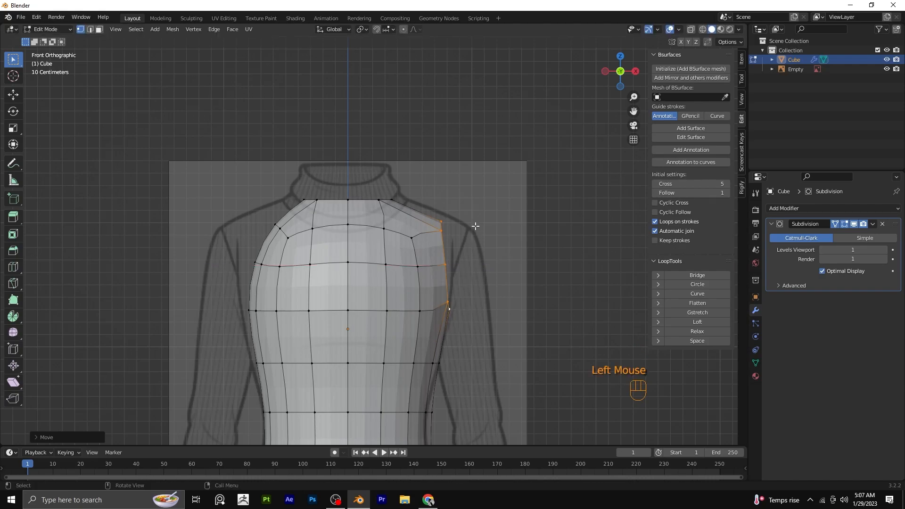
Extrude the armhole loop out to the shoulder, rotate it to the sleeve seam's angle and adjust it along X.
key(e)
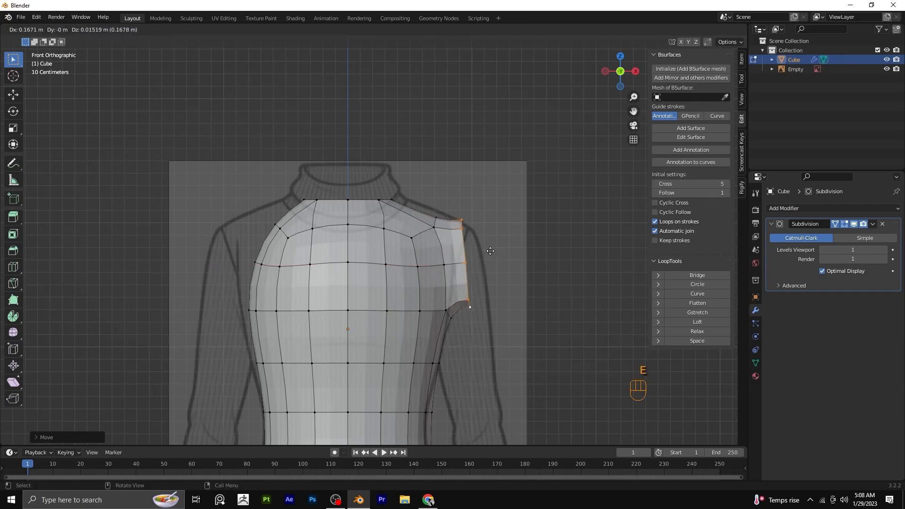
click(499, 259)
key(r)
click(485, 314)
key(g)
key(x)
click(480, 310)
Move the top shoulder vertex up to the reference shoulder line using proportional editing with a small radius.
click(437, 280)
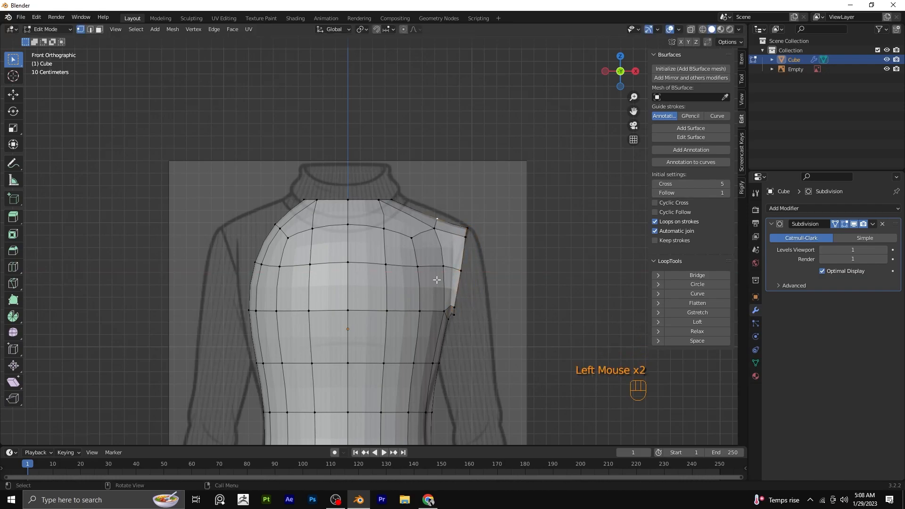
key(g)
scroll(431, 242, up, 7)
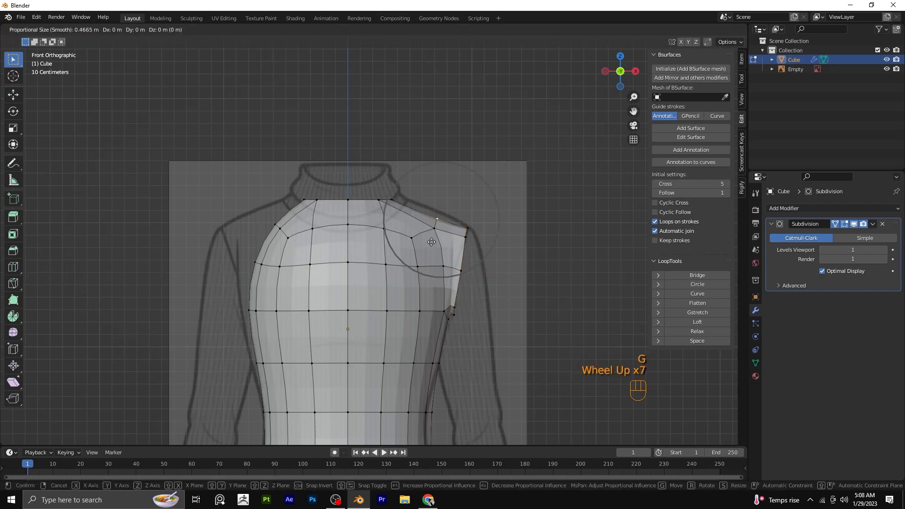
click(433, 228)
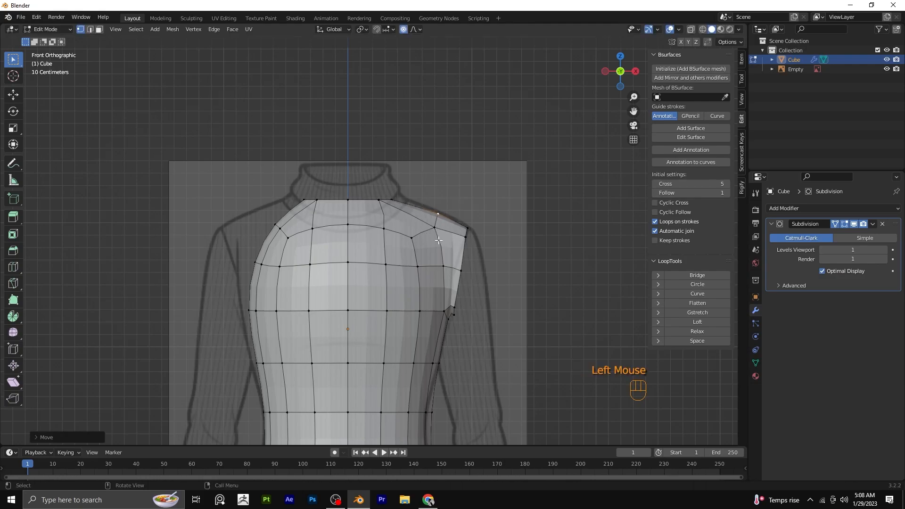
Extrude the sleeve opening loop down past the shoulder, then rotate and scale it towards the upper-arm outline.
alt+click(456, 280)
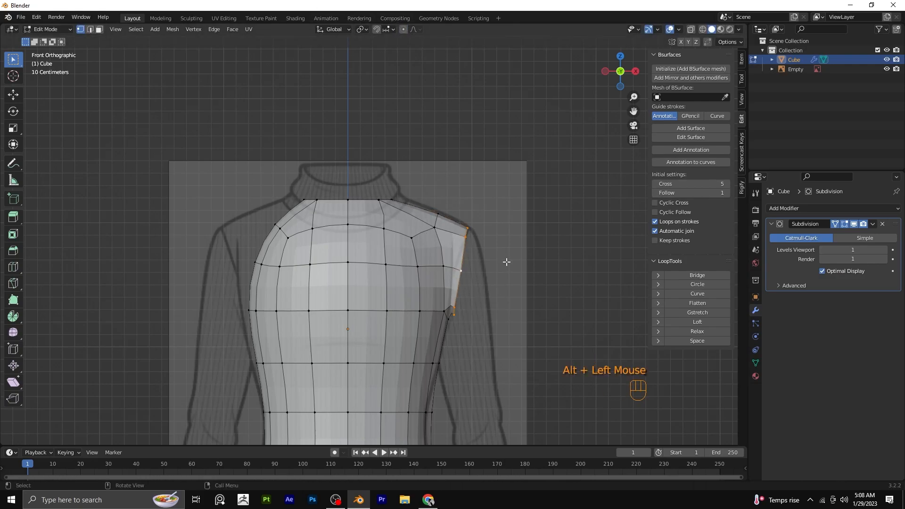
shift+middle_drag(474, 311, 493, 196)
key(e)
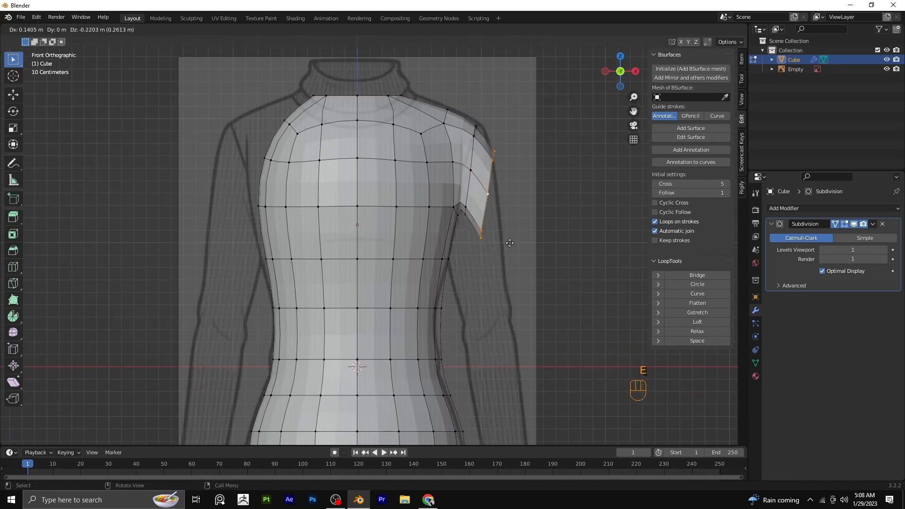
click(509, 245)
key(r)
click(464, 283)
key(s)
click(534, 301)
Reposition the upper-arm loop and rotate it further so it slants across the sleeve outline.
key(g)
click(499, 317)
key(r)
click(462, 312)
key(s)
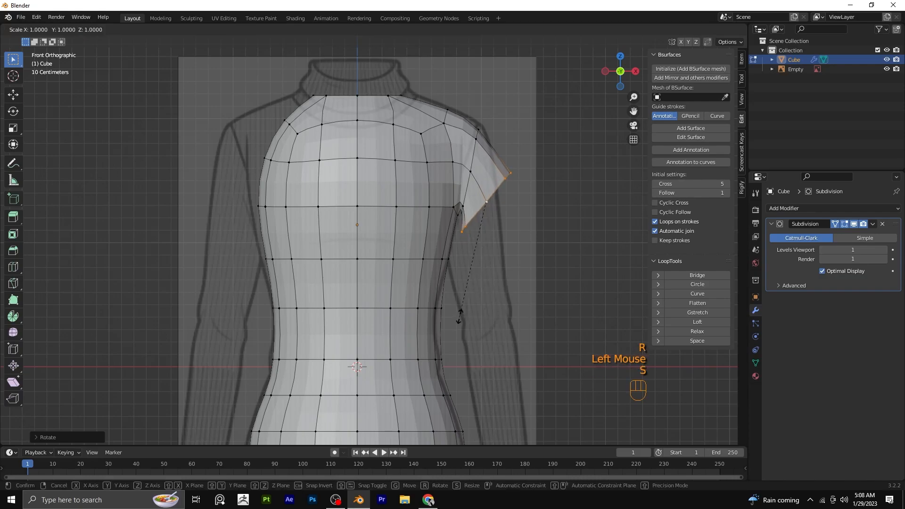
click(462, 312)
Extrude the sleeve down in two sections to the elbow and flatten the end loop along Z.
key(e)
click(506, 303)
key(e)
click(509, 349)
key(s)
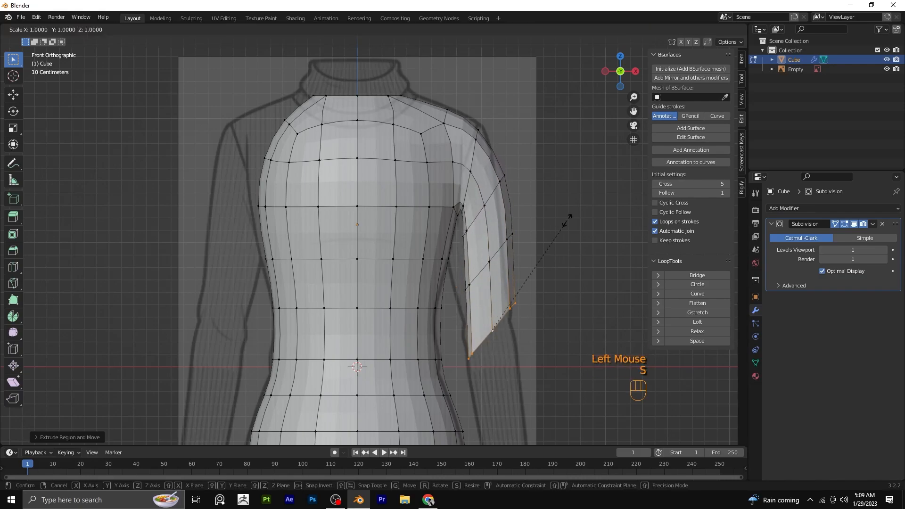
key(z)
click(489, 295)
Extrude the forearm down in three sections to the wrist and scale the cuff loop slightly inward.
shift+middle_drag(489, 296, 486, 256)
key(e)
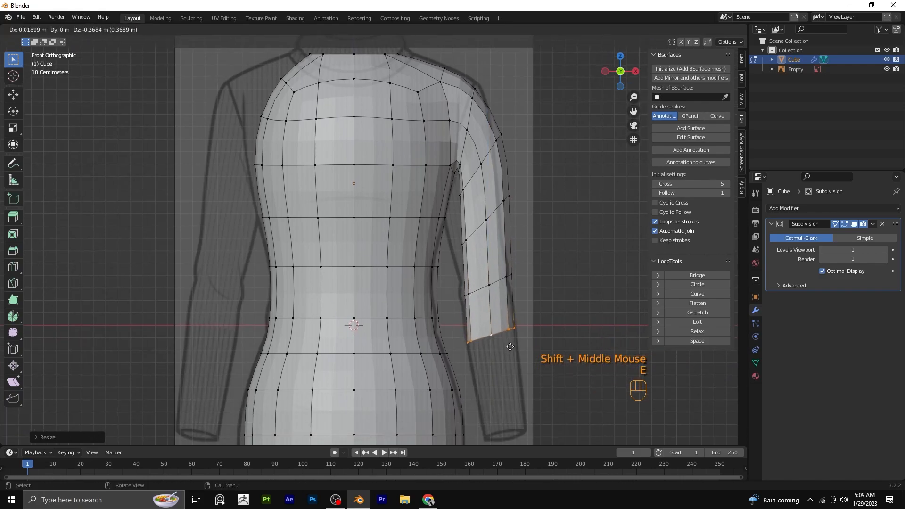
click(504, 325)
key(e)
click(508, 370)
key(e)
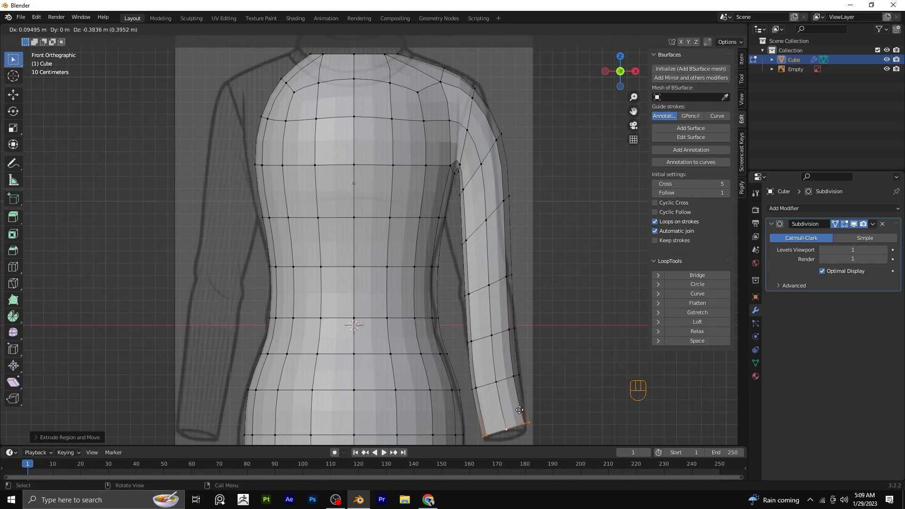
click(519, 409)
shift+middle_drag(499, 288, 502, 212)
key(s)
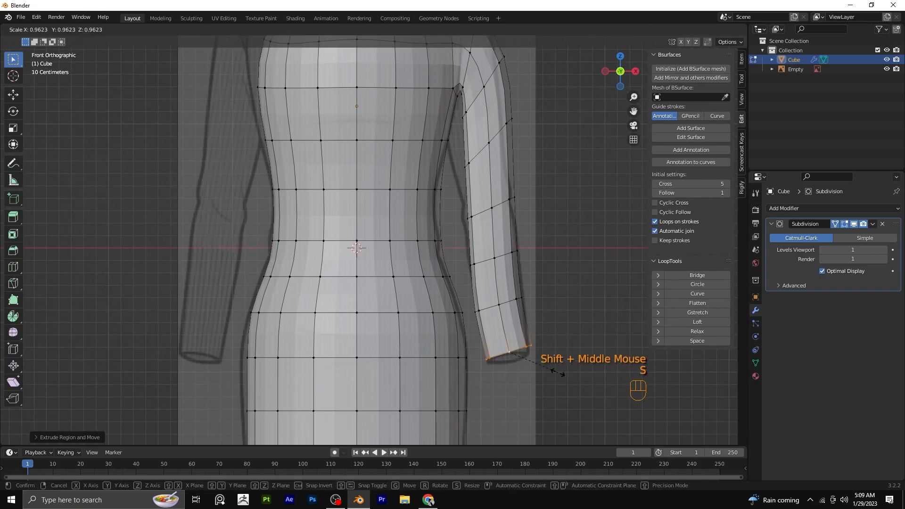
click(555, 372)
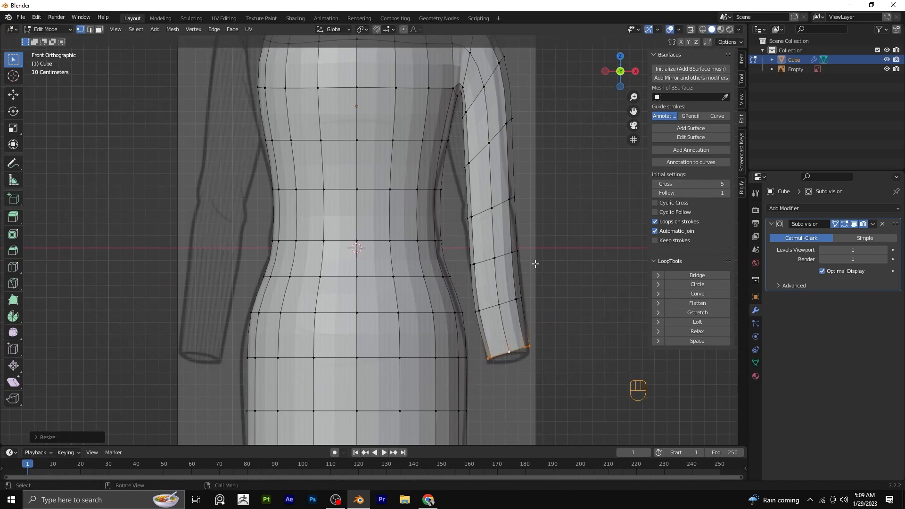
Select the loop where the sleeve meets the shoulder and scale it up slightly.
shift+middle_drag(545, 229, 556, 308)
alt+click(476, 153)
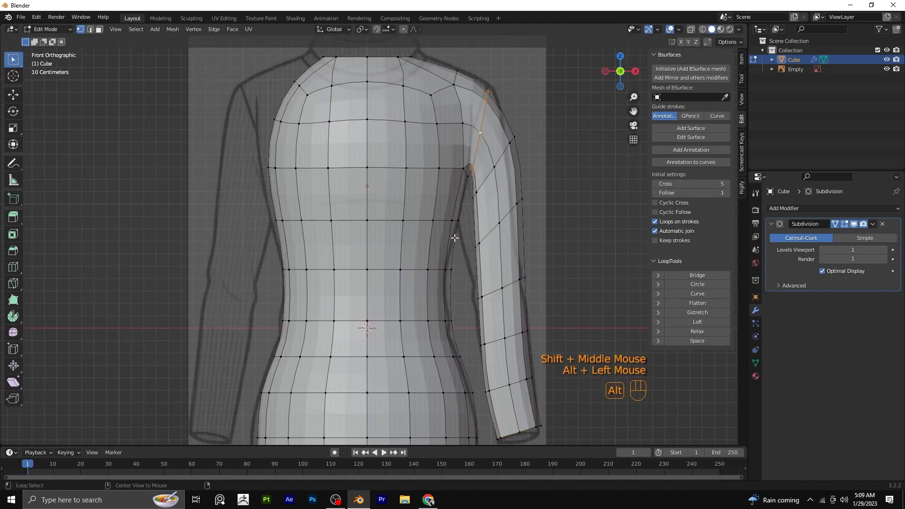
key(s)
click(448, 267)
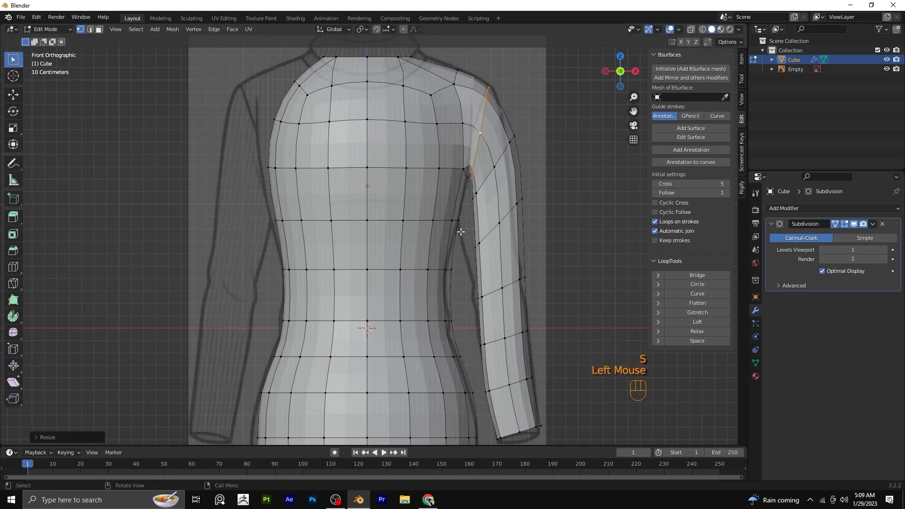
Move the armpit and inner upper-sleeve vertices one by one to follow the underarm outline of the reference.
click(466, 185)
click(464, 194)
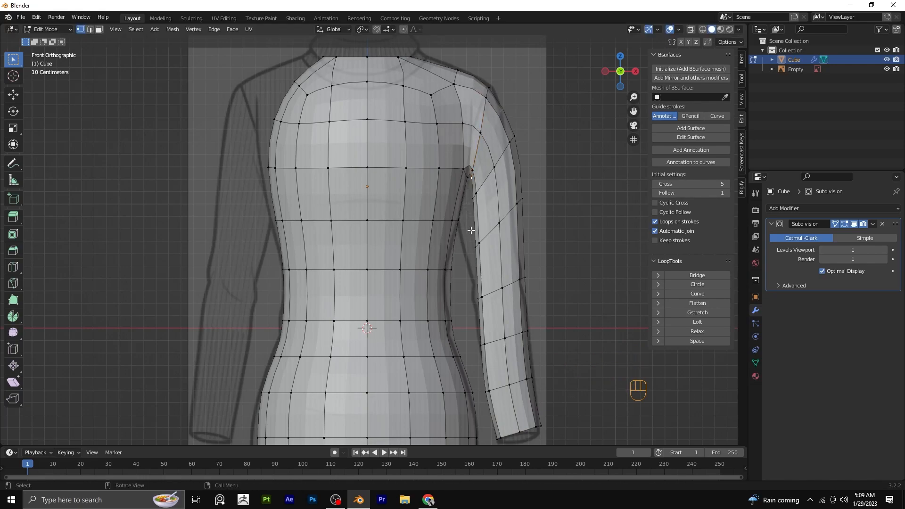
key(g)
click(451, 248)
click(448, 249)
key(g)
click(459, 250)
click(460, 248)
key(g)
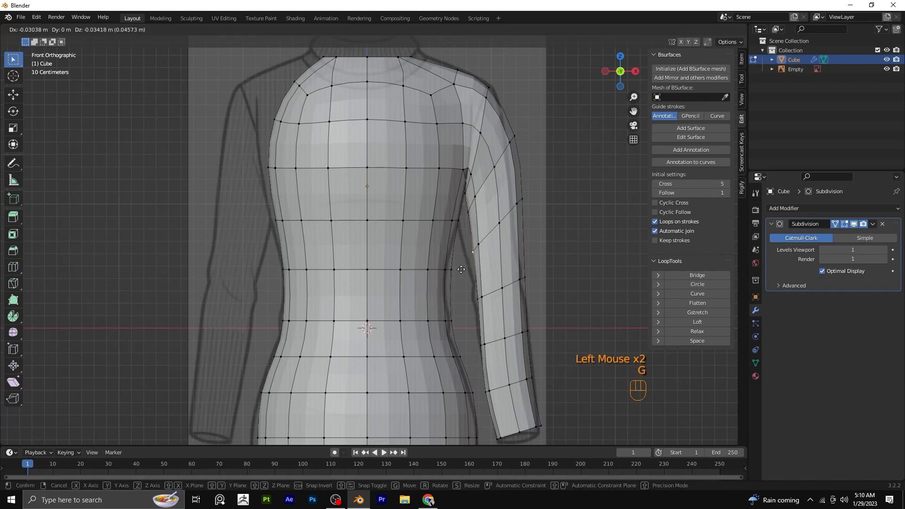
click(460, 240)
click(460, 238)
key(g)
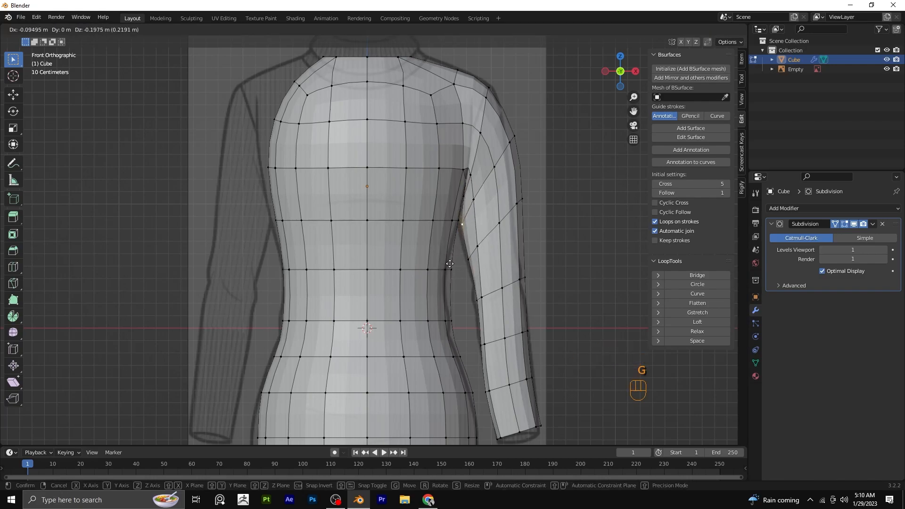
click(461, 249)
click(461, 250)
key(g)
click(469, 216)
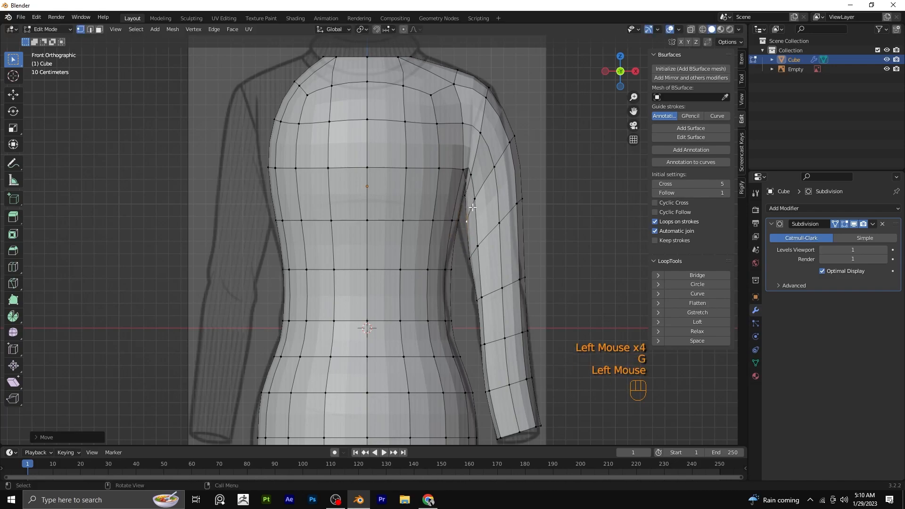
Scale the first sleeve loop below the shoulder and move it inward to fit the upper-arm outline.
alt+click(479, 191)
key(s)
click(485, 203)
key(g)
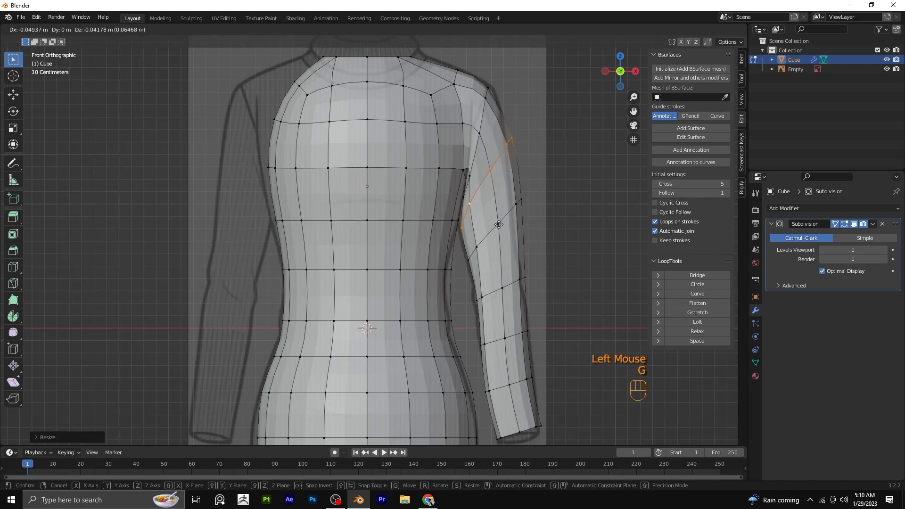
click(496, 227)
click(528, 192)
scroll(527, 192, down, 3)
scroll(546, 177, up, 3)
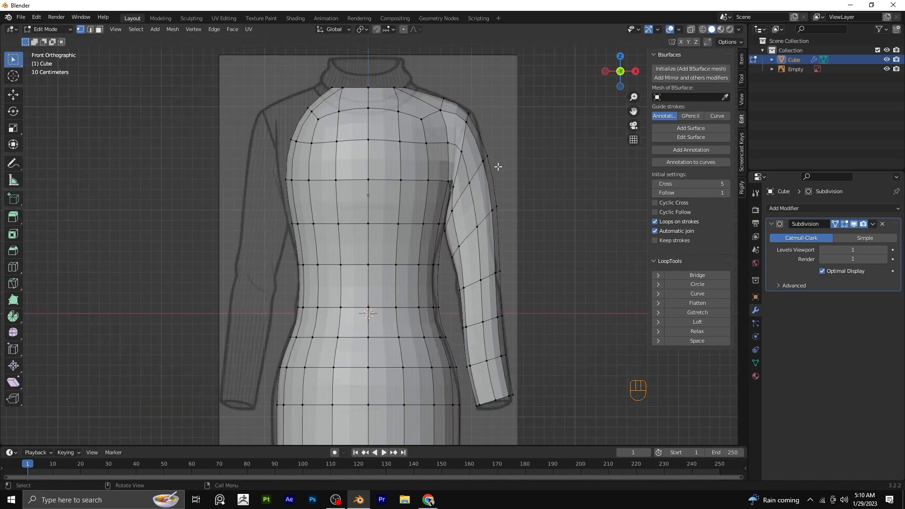
Scale the sleeve loop above the elbow along Z to reduce its slant.
alt+click(488, 231)
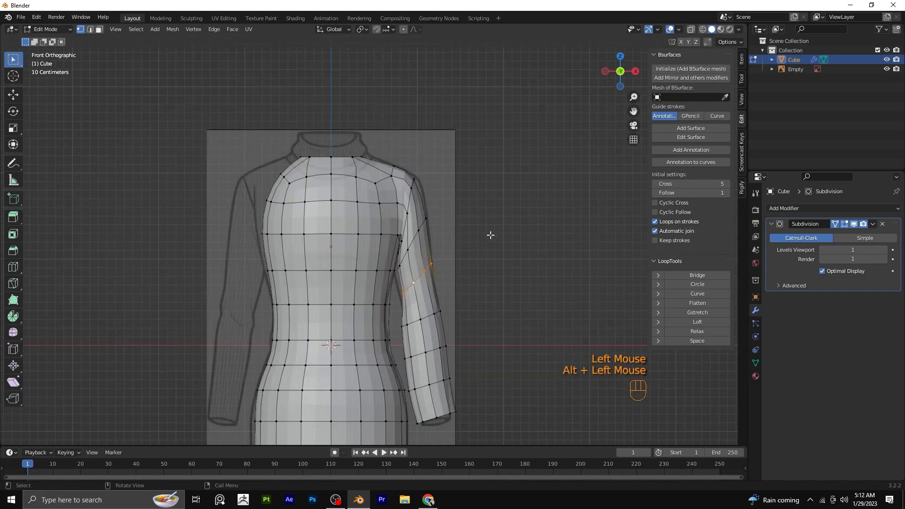
key(s)
key(z)
click(442, 268)
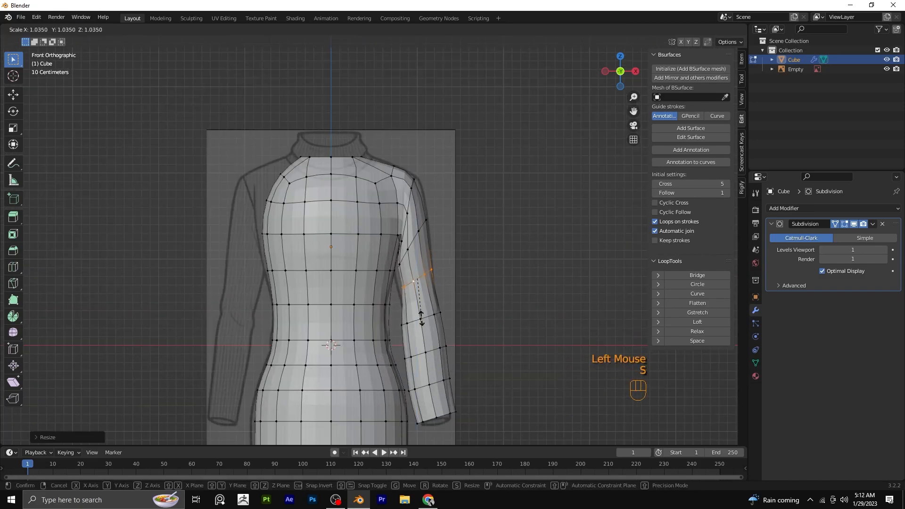
Scale the elbow loop and the forearm loop below it to match the sleeve's width in the reference.
alt+double_click(413, 319)
key(s)
click(416, 337)
alt+double_click(417, 353)
key(s)
click(420, 369)
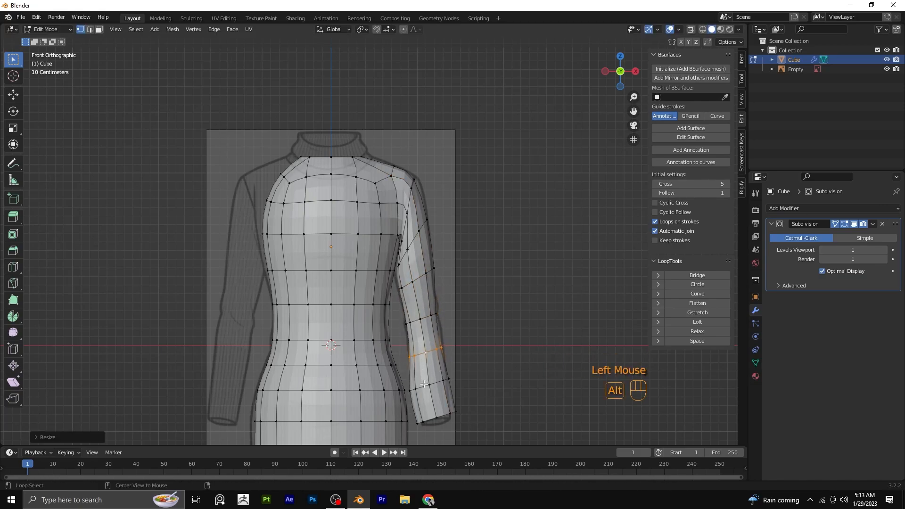
Scale and reposition the loop just above the cuff and scale the cuff loop to the wrist outline.
alt+click(421, 388)
key(s)
click(428, 401)
key(g)
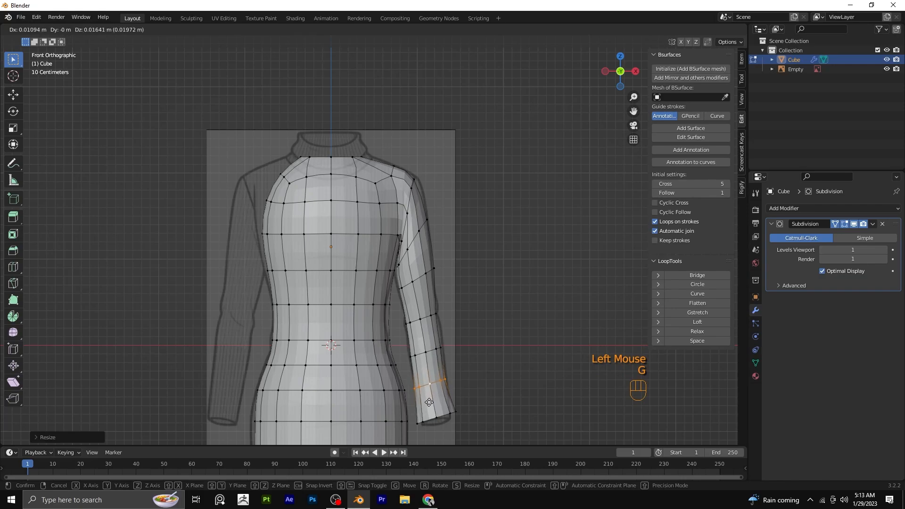
click(431, 424)
key(s)
click(464, 426)
middle_drag(465, 426, 501, 317)
key(KP_1)
scroll(472, 321, up, 2)
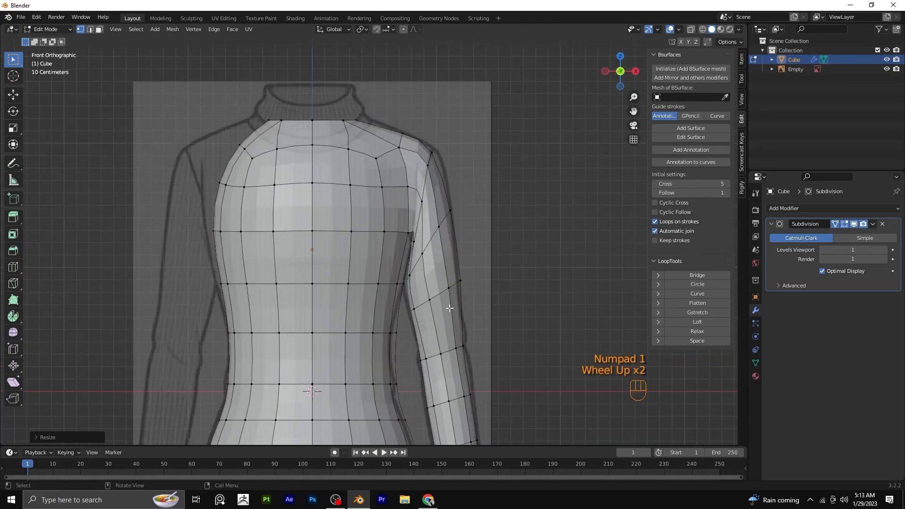
Try to enlarge the sleeve's shoulder loop by scaling it up uniformly.
alt+click(415, 228)
key(s)
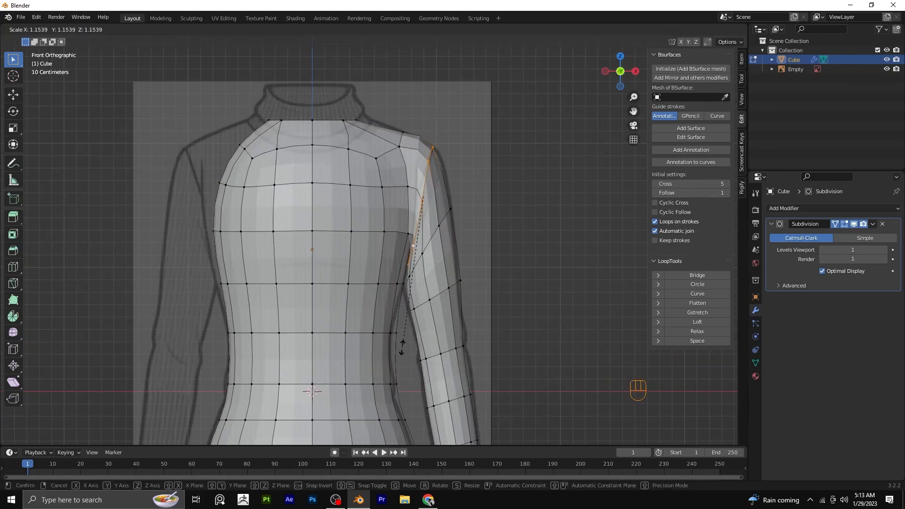
click(402, 347)
scroll(461, 281, down, 2)
middle_drag(461, 281, 410, 208)
key(ctrl+z)
In the side view, scale two of the upper sleeve's edge loops along Y to adjust the sleeve's depth.
key(KP_3)
scroll(389, 236, up, 1)
alt+double_click(388, 236)
key(s)
key(y)
click(447, 269)
alt+click(396, 273)
key(s)
key(y)
click(422, 325)
scroll(424, 326, down, 2)
scroll(424, 326, down, 2)
scroll(424, 326, up, 5)
scroll(423, 326, down, 2)
Enable X-ray in the front view and delete the sleeveless half of the dress mesh up to the centre line.
middle_drag(423, 326, 525, 307)
key(KP_1)
click(691, 29)
drag(226, 118, 343, 380)
key(x)
key(ctrl+z)
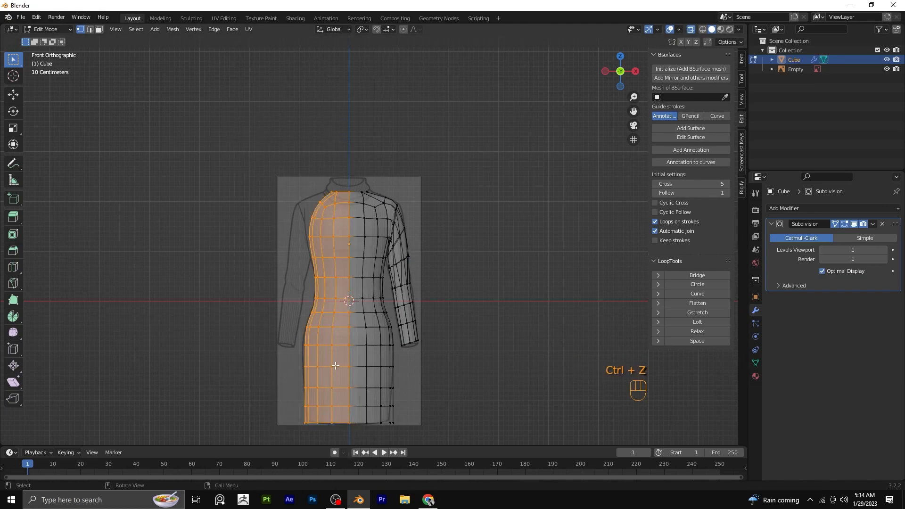
key(x)
click(307, 384)
Add a Mirror modifier on the X axis with Clipping enabled, placed above the Subdivision modifier.
click(843, 210)
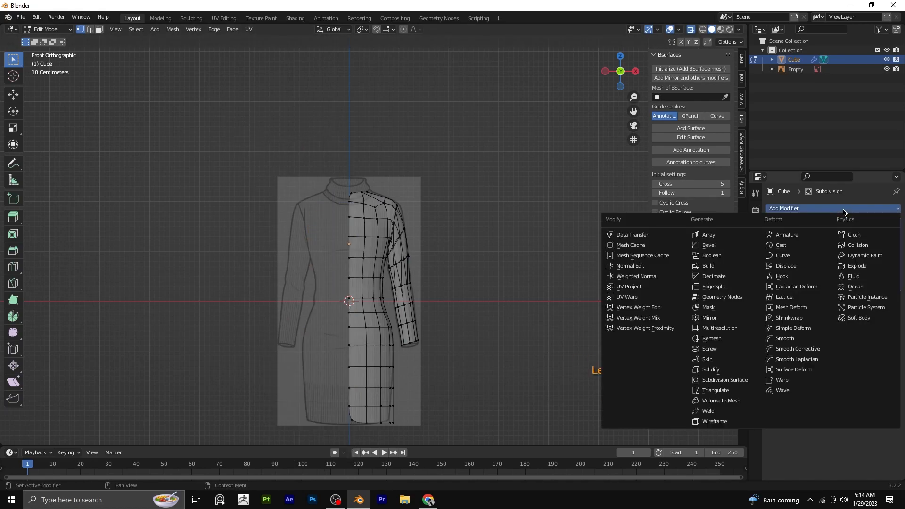
click(717, 319)
scroll(365, 372, up, 1)
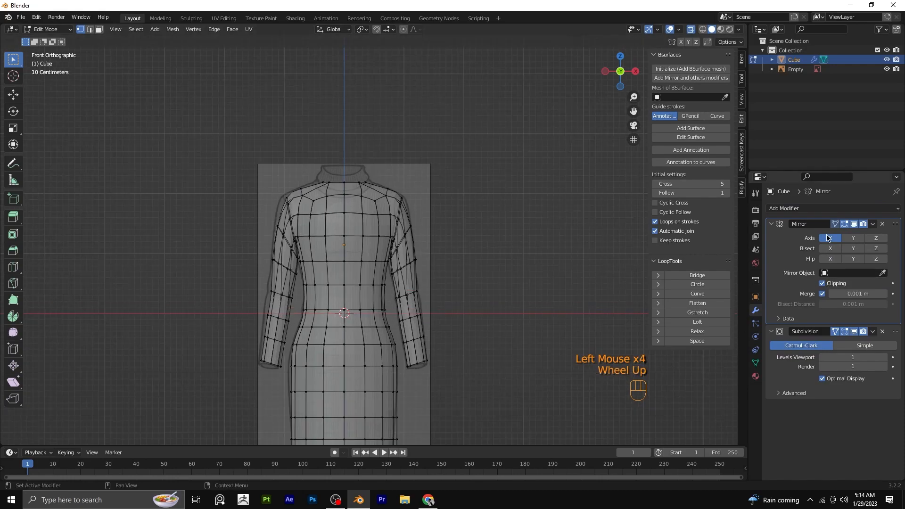
Extrude the dress's neckline edge loop upward along Z in two sections to form the turtleneck collar.
scroll(498, 314, up, 1)
click(448, 262)
shift+middle_drag(449, 262, 488, 271)
key(KP_1)
scroll(401, 235, down, 2)
scroll(401, 231, up, 2)
shift+middle_drag(383, 183, 383, 258)
scroll(372, 264, up, 2)
alt+click(355, 207)
key(e)
key(z)
click(359, 244)
key(e)
key(z)
Extrude the collar's top rim, scale it inward for thickness, and extrude it about 0.23 m down along Z inside the collar.
scroll(351, 254, down, 1)
middle_drag(362, 235, 342, 279)
scroll(351, 255, up, 3)
key(e)
click(341, 280)
key(s)
click(343, 295)
key(e)
key(z)
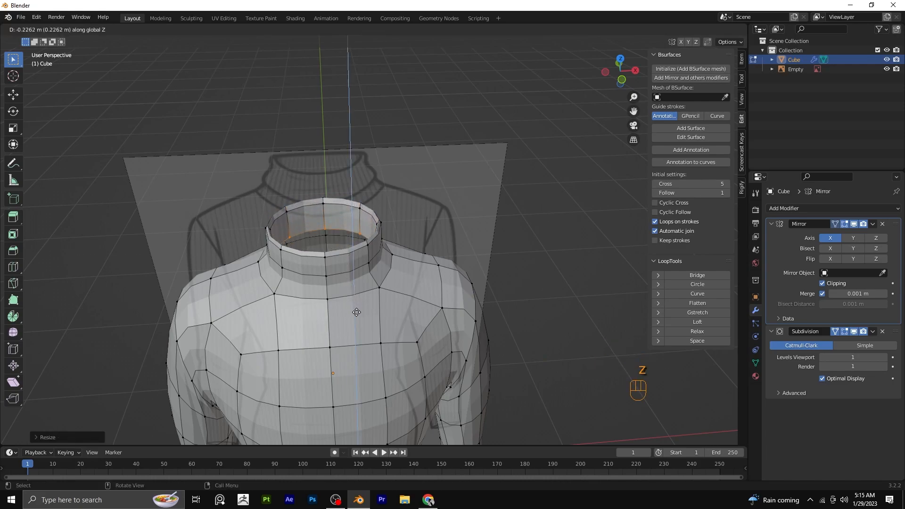
click(356, 315)
Insert an edge loop around the base of the collar in the front view.
middle_drag(357, 315, 353, 293)
key(KP_1)
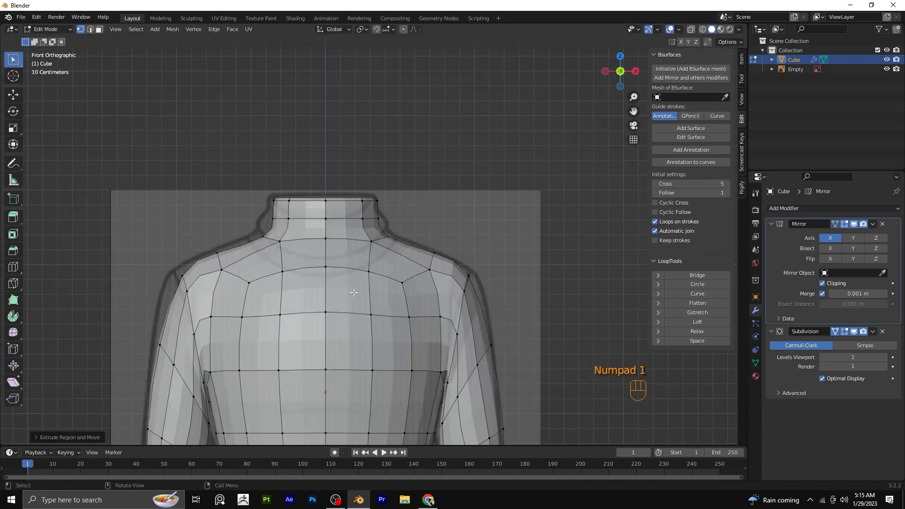
key(ctrl+r)
click(373, 232)
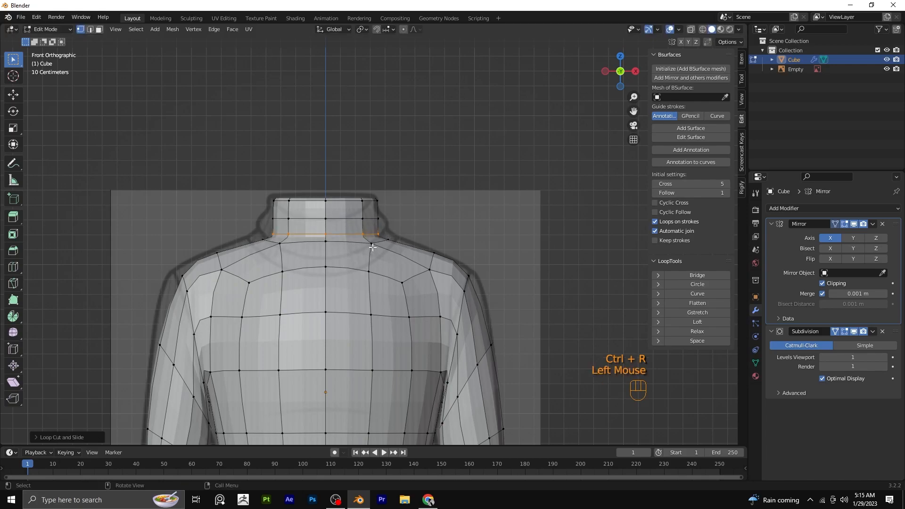
Select the front centre vertex of the collar's rim and enable proportional editing.
scroll(373, 232, down, 3)
shift+middle_drag(373, 232, 355, 278)
scroll(354, 278, up, 2)
scroll(354, 278, up, 1)
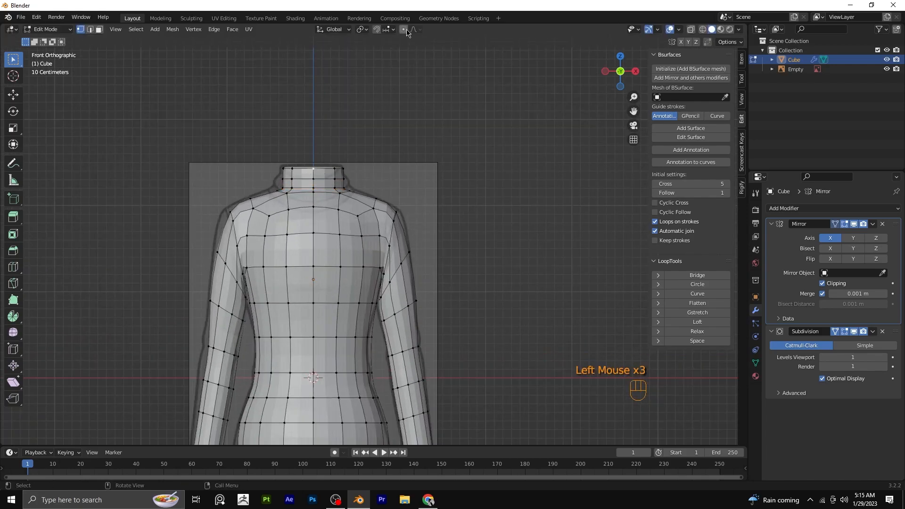
key(g)
scroll(305, 219, down, 7)
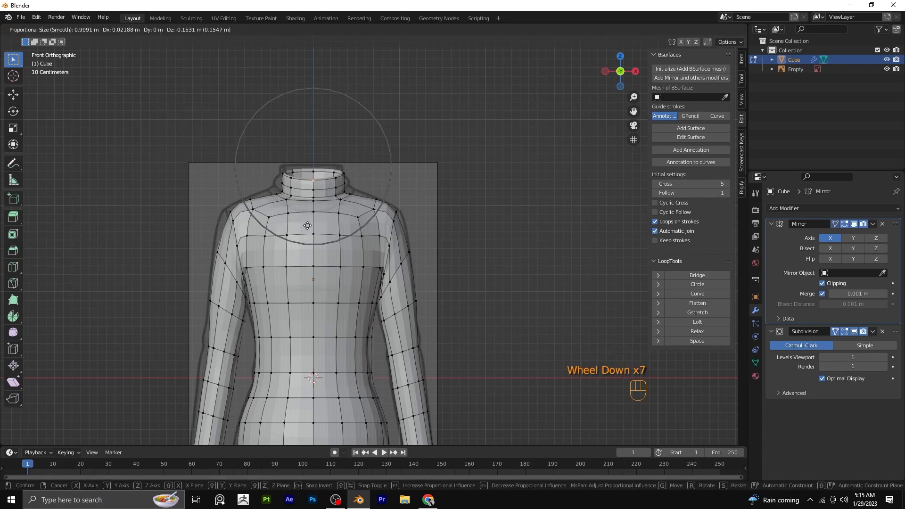
scroll(308, 223, down, 3)
click(308, 224)
key(ctrl+z)
Lower the collar rim's front centre vertex about 0.13 m with proportional editing, and adjust the back rim vertex to slope the collar.
key(g)
scroll(308, 224, up, 4)
scroll(308, 234, down, 2)
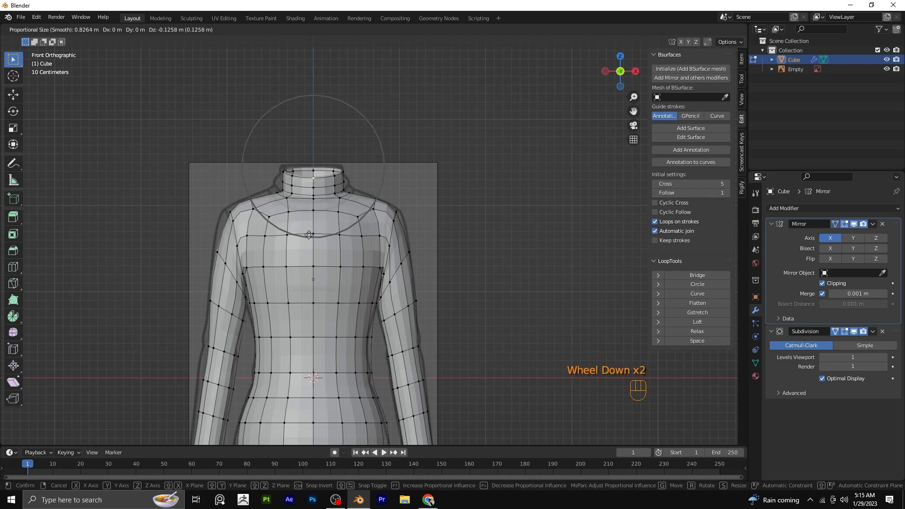
click(308, 234)
middle_drag(308, 235, 363, 145)
click(369, 155)
key(g)
click(370, 191)
In the right view, proportionally move the front chest and front hip vertices inward and down to shape the dress's front profile.
key(KP_3)
scroll(410, 203, down, 1)
shift+middle_drag(401, 207, 413, 203)
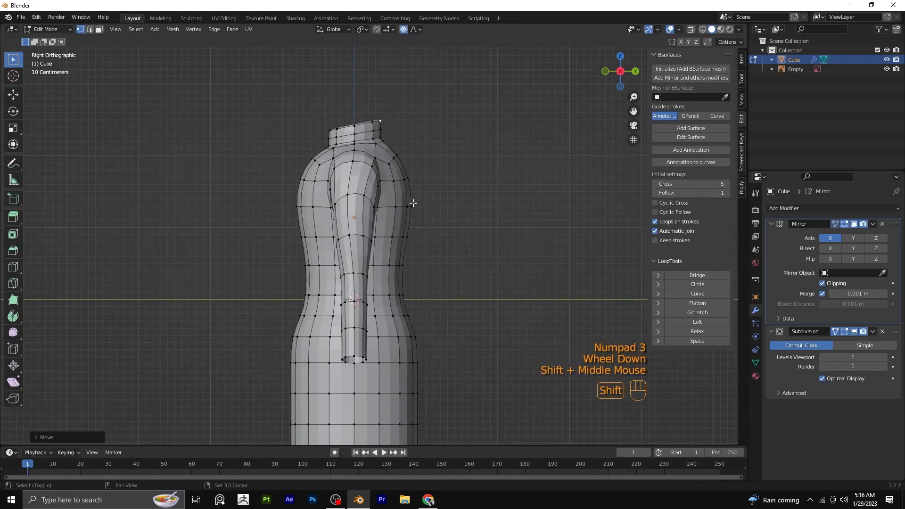
shift+middle_drag(409, 318, 422, 299)
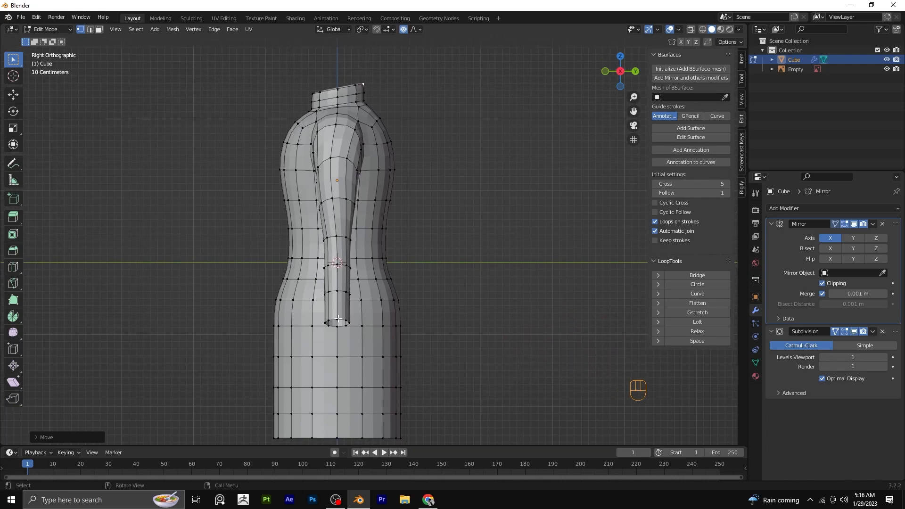
click(277, 201)
key(g)
scroll(281, 213, down, 2)
click(284, 221)
click(278, 302)
key(g)
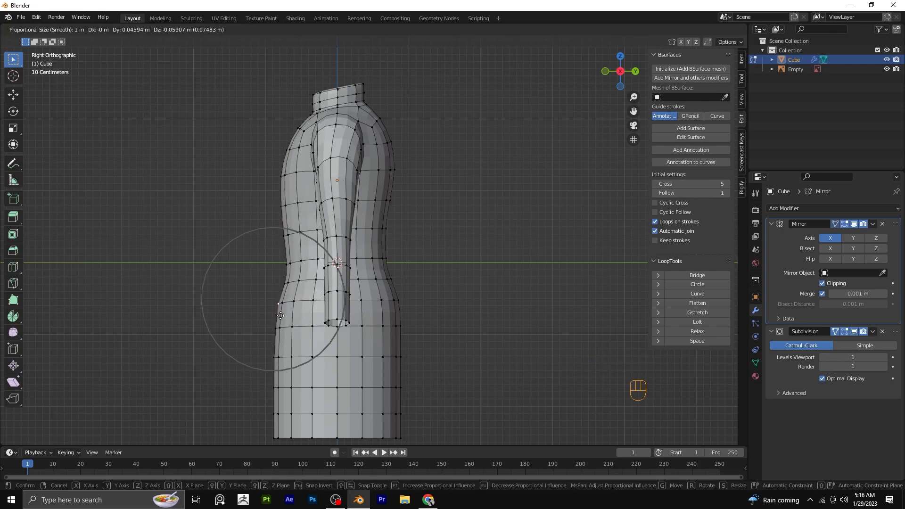
click(281, 316)
Proportionally pull the upper-back and back hip vertices inward to shape the dress's back profile.
key(g)
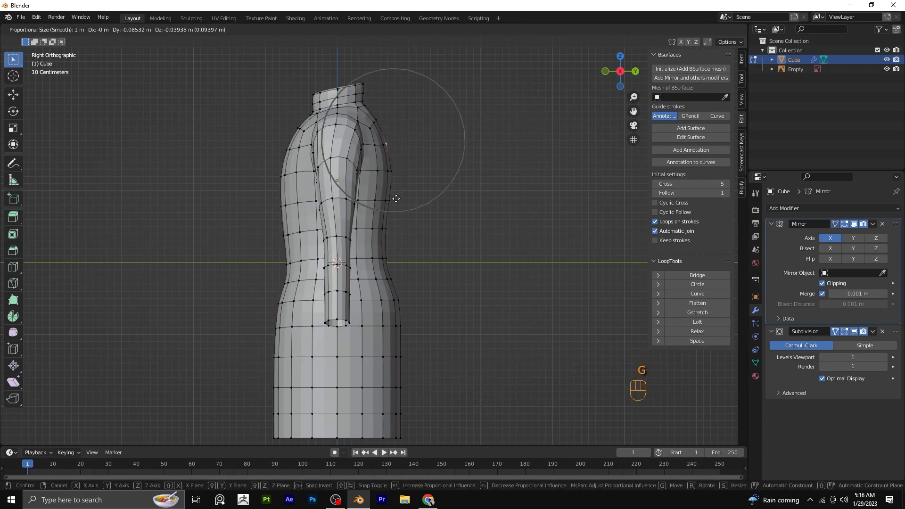
click(396, 198)
click(398, 327)
key(g)
scroll(396, 331, down, 2)
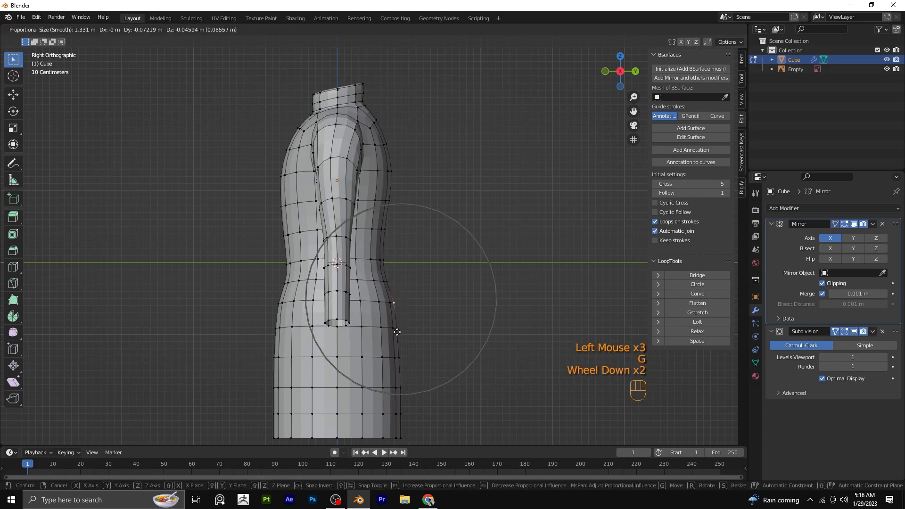
click(394, 332)
Select the sleeve's three lowest face loops and shift them about 0.1 m forward in the right view without proportional editing.
middle_drag(394, 331, 453, 315)
key(KP_1)
scroll(460, 347, up, 4)
scroll(461, 347, down, 1)
scroll(453, 314, up, 1)
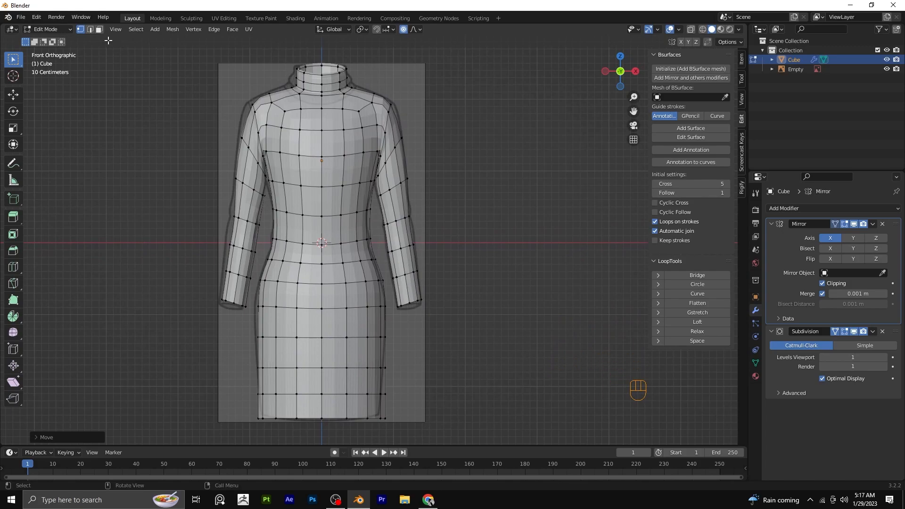
click(99, 29)
click(415, 286)
alt+click(414, 286)
alt+shift+click(413, 259)
alt+shift+click(410, 231)
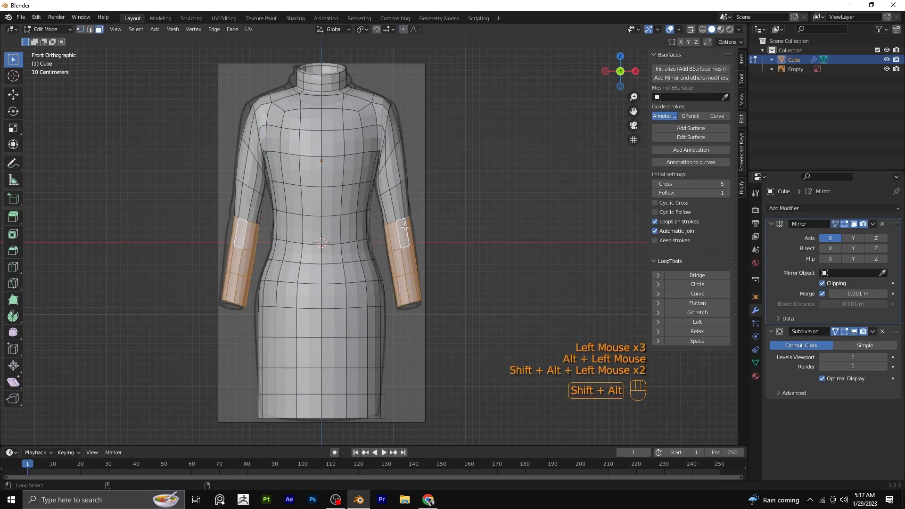
key(KP_3)
key(g)
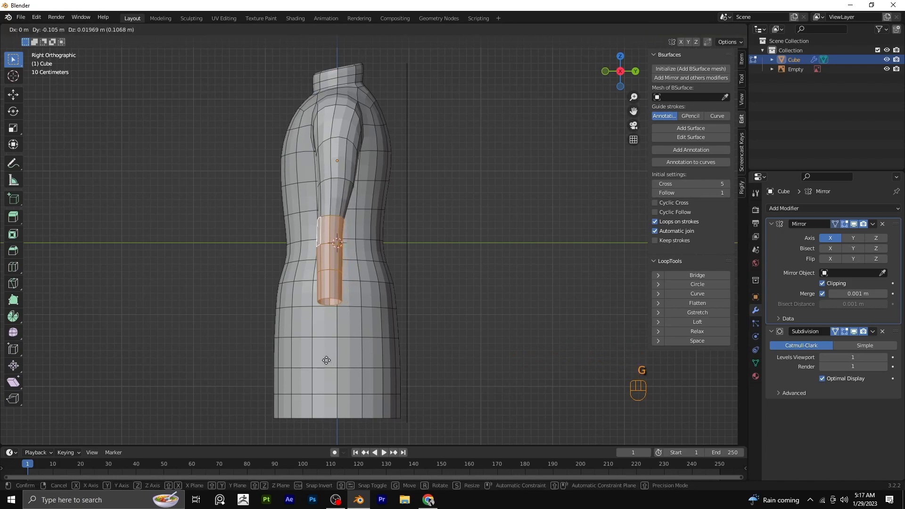
click(334, 361)
Rotate the selected forearm section forward, reposition it, and rotate it again to bend the sleeve at the elbow.
key(r)
click(298, 338)
key(g)
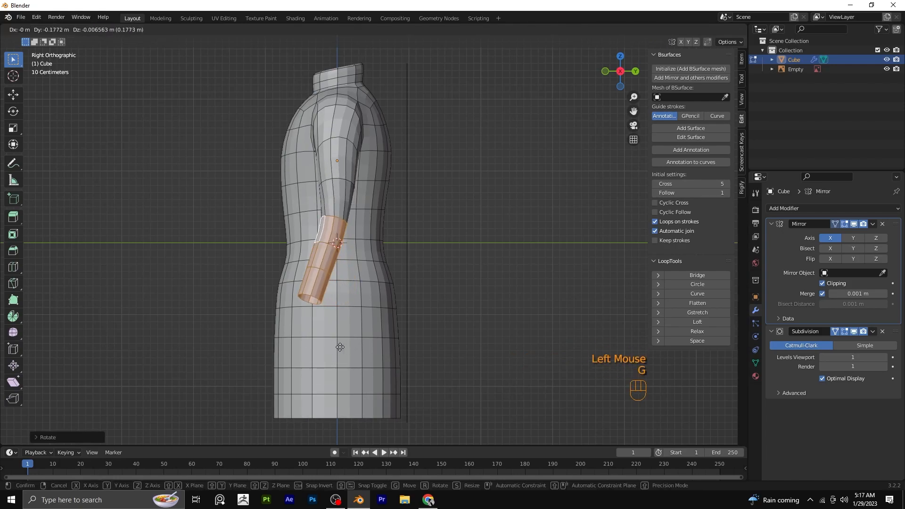
click(292, 372)
key(r)
click(284, 354)
Shade the dress smooth in Object Mode and set the Subdivision modifier's viewport and render levels to 2.
middle_drag(284, 354, 400, 371)
key(KP_1)
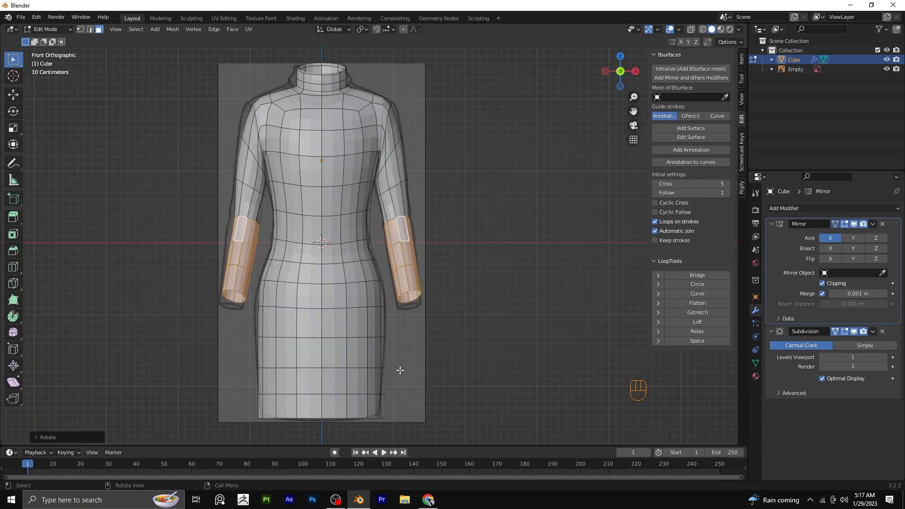
scroll(404, 216, up, 1)
scroll(404, 217, down, 2)
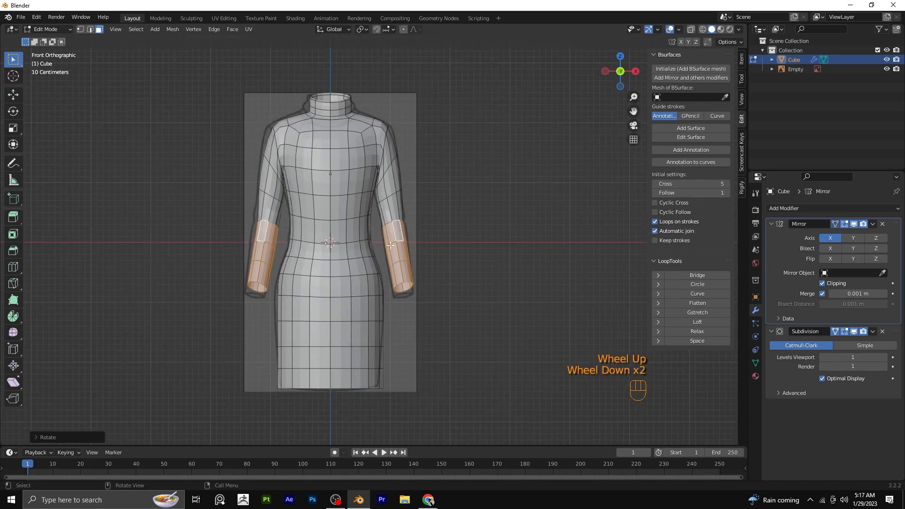
key(Tab)
right_click(341, 266)
scroll(359, 188, up, 1)
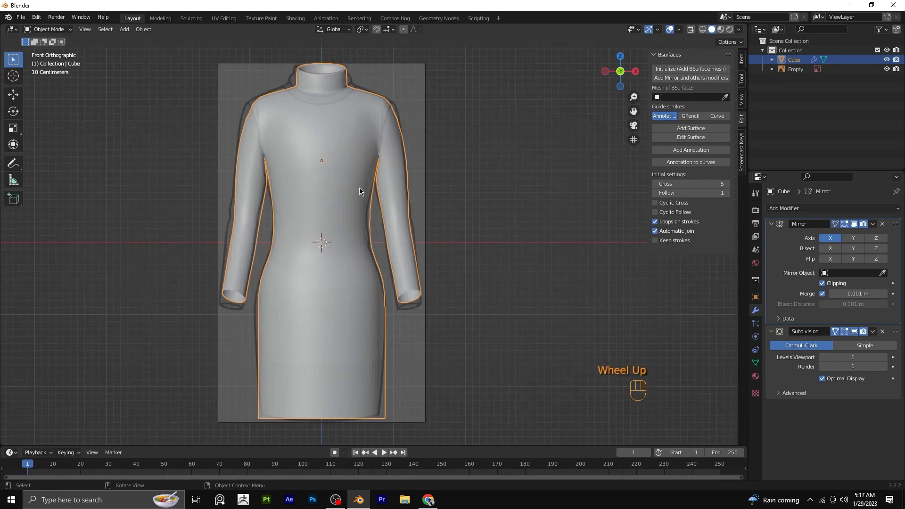
click(887, 69)
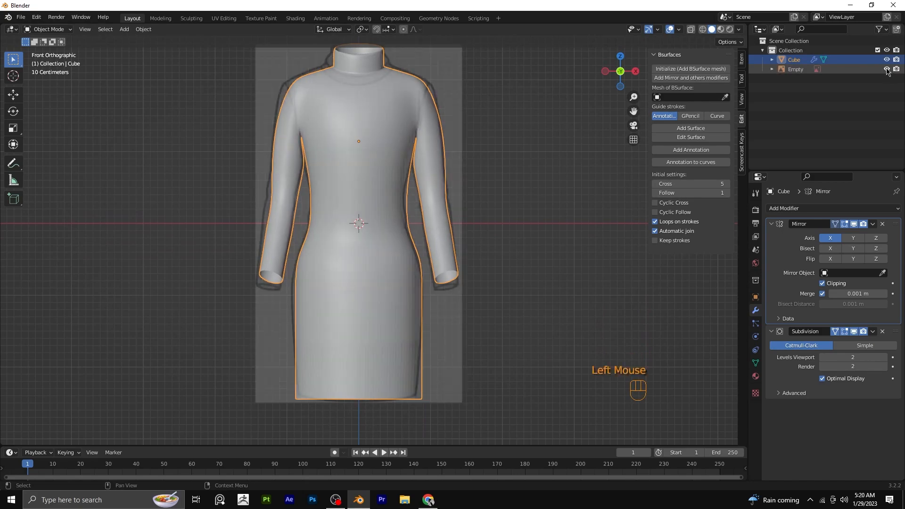
click(886, 70)
Extrude the sleeve's open end loop and scale it inward to about 0.72 to give the cuff thickness.
shift+middle_drag(518, 169, 435, 328)
key(Tab)
scroll(434, 328, up, 2)
shift+middle_drag(457, 363, 416, 323)
alt+click(414, 289)
key(e)
click(418, 325)
key(s)
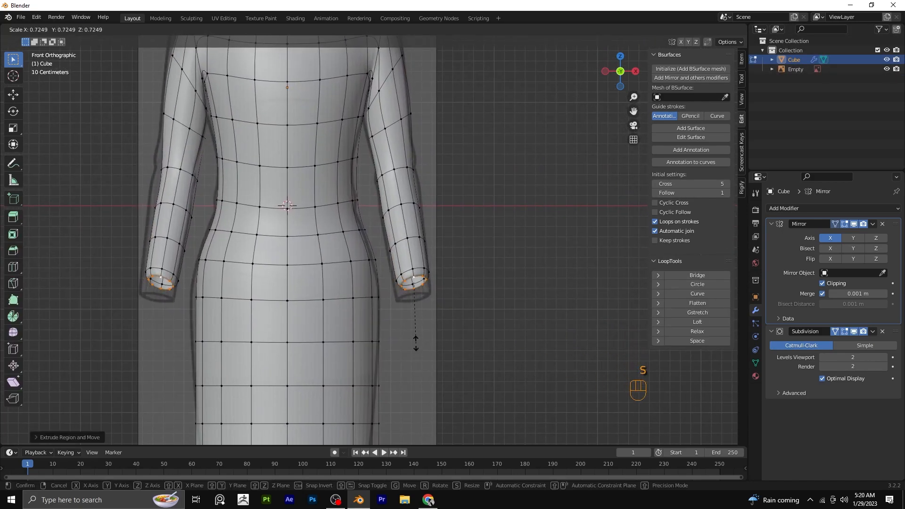
click(414, 343)
Extrude the inner cuff loop and move it up inside the sleeve, adjusting its position along Z and X.
key(e)
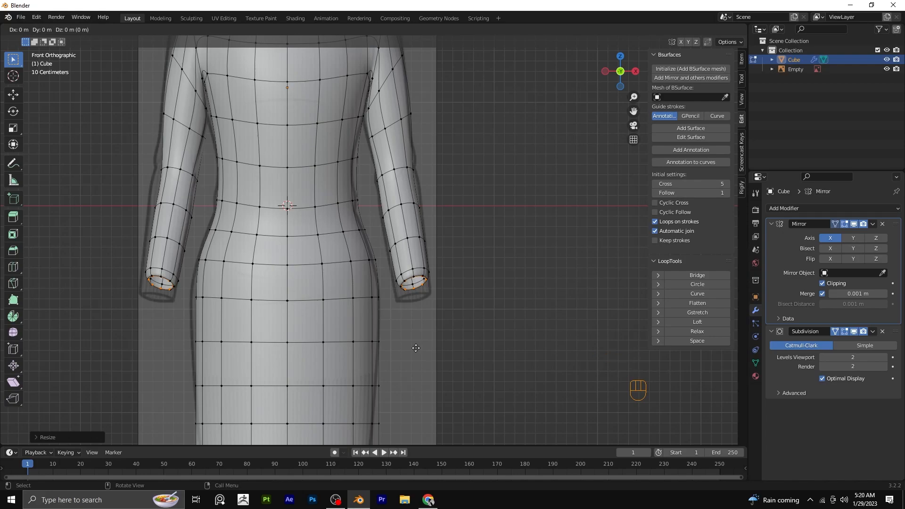
click(436, 311)
middle_drag(436, 311, 429, 264)
key(g)
click(358, 294)
key(g)
key(z)
click(428, 269)
key(g)
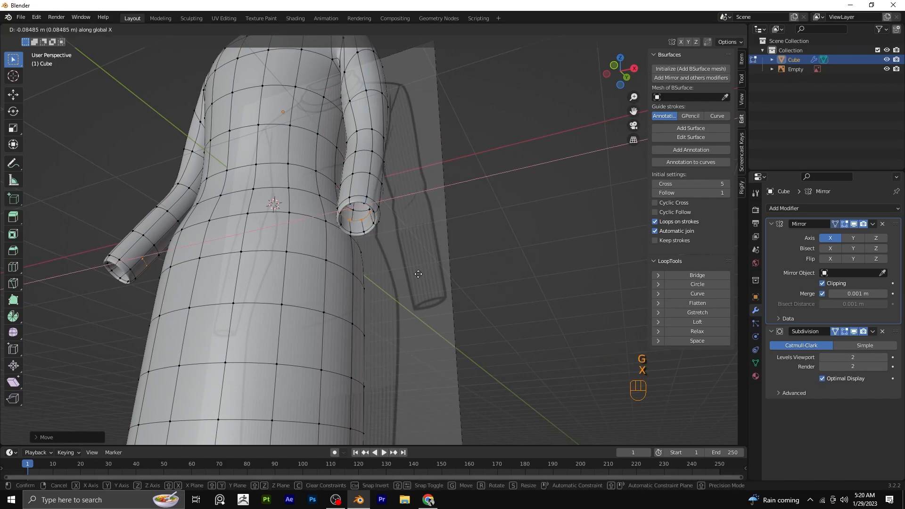
click(417, 273)
Select the cuff's edge loop in the front view and scale it up to widen the sleeve opening.
key(KP_1)
scroll(404, 284, up, 2)
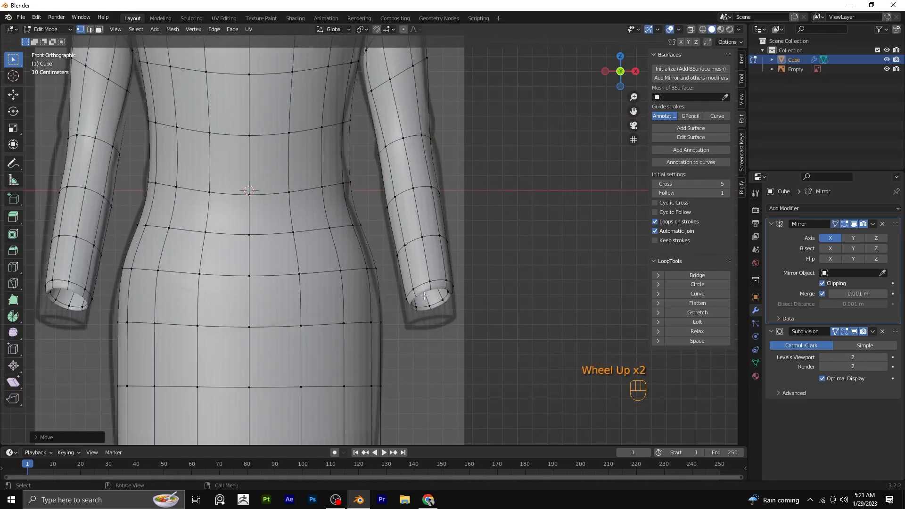
alt+click(439, 303)
key(s)
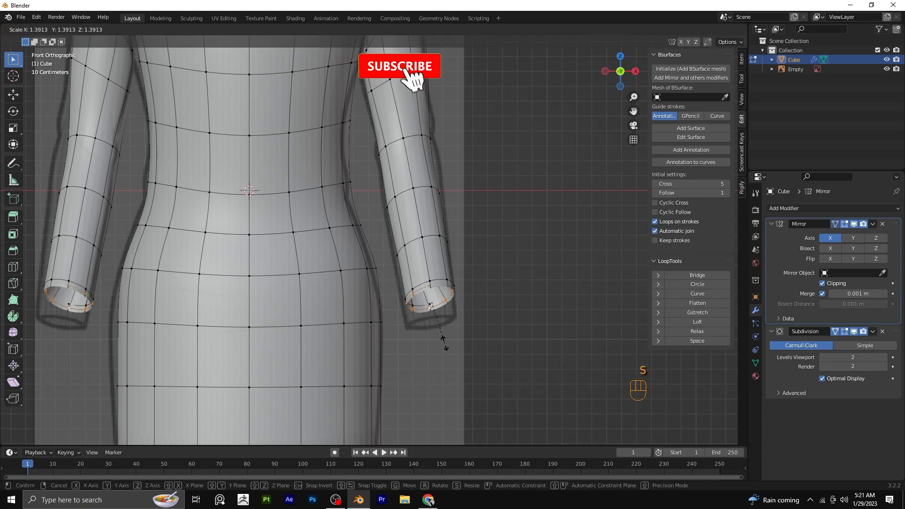
click(445, 335)
Fine-tune the scale of the cuff's end loops, checking the smoothed sleeve openings in Object Mode.
scroll(408, 303, down, 3)
key(Tab)
click(408, 304)
scroll(408, 303, down, 2)
scroll(409, 298, up, 2)
click(418, 253)
key(Tab)
alt+click(410, 309)
key(s)
click(409, 308)
alt+click(409, 308)
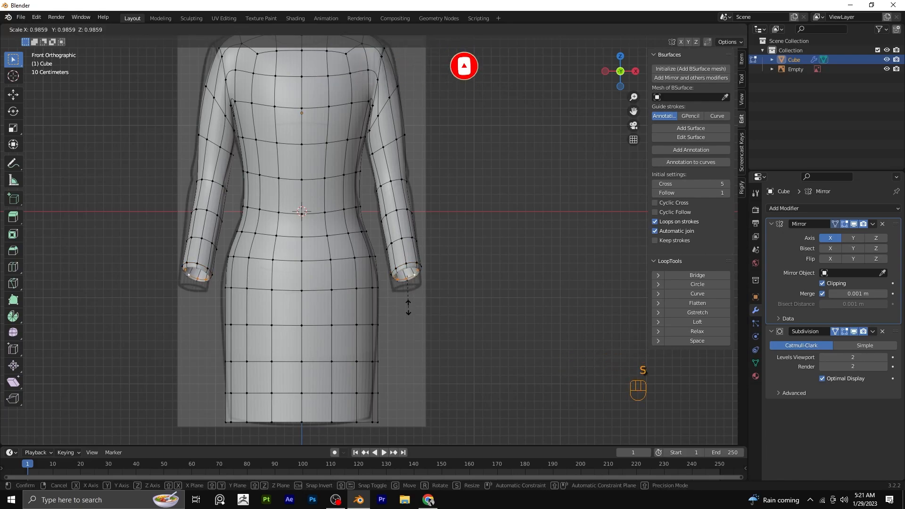
click(417, 296)
key(Tab)
click(425, 293)
middle_drag(425, 293, 416, 241)
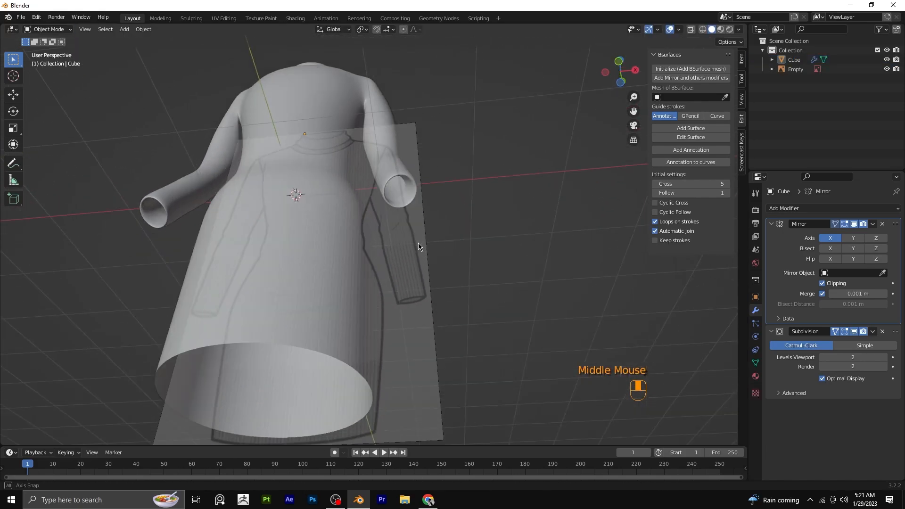
Extrude the skirt's hem loop, scale it inward for thickness, and extrude it up along Z inside the skirt.
key(KP_1)
scroll(349, 312, down, 2)
click(357, 289)
mouse_move(349, 313)
shift+middle_down()
mouse_move(357, 289)
mouse_move(362, 315)
shift+middle_up()
key(Tab)
key(e)
click(363, 315)
key(s)
click(333, 445)
key(e)
click(337, 358)
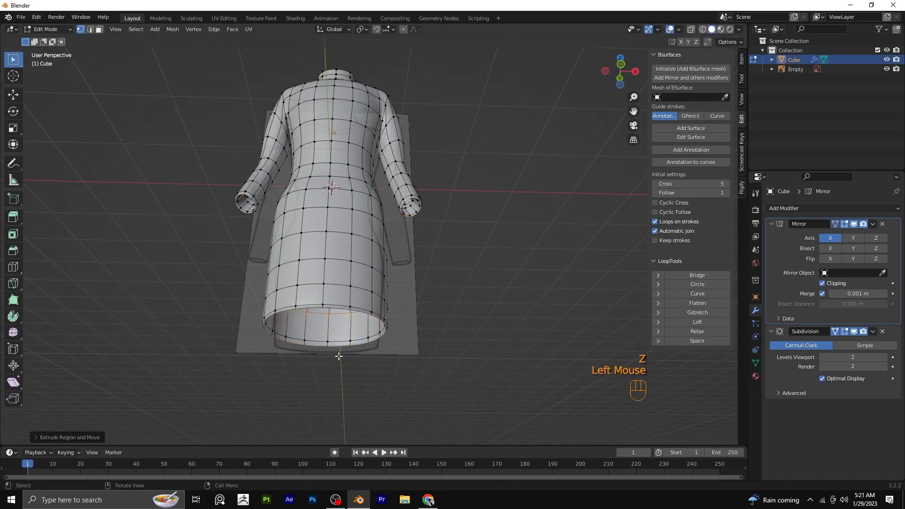
Return the dress to Object Mode in the front view and hide the reference image Empty.
key(KP_1)
scroll(365, 363, up, 2)
shift+middle_drag(365, 363, 426, 345)
key(Tab)
click(417, 359)
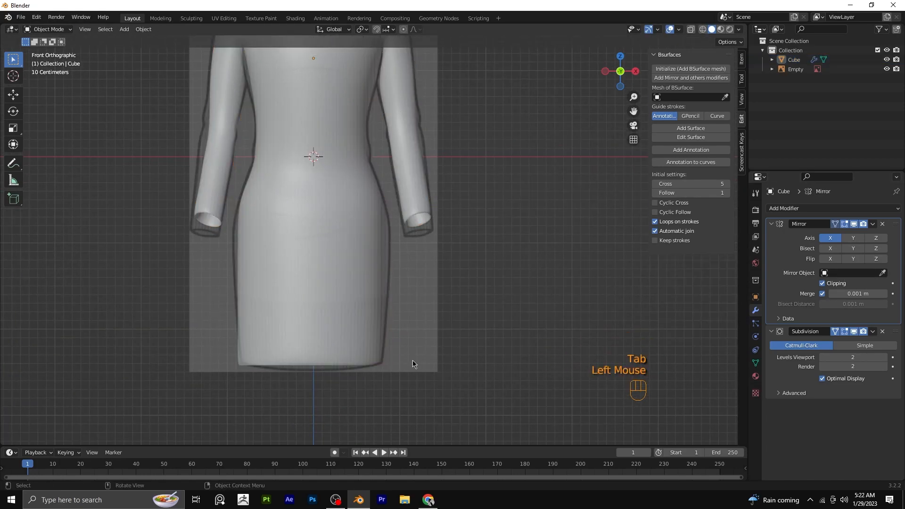
click(344, 354)
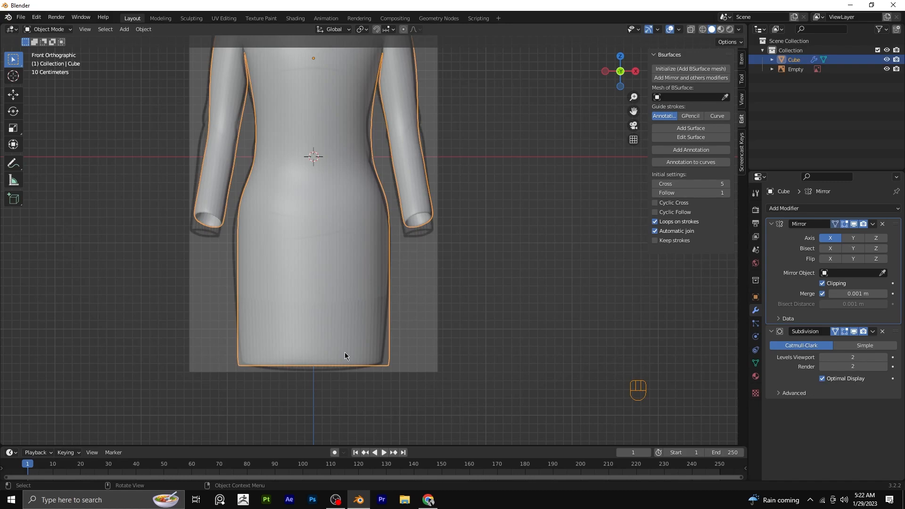
click(886, 69)
scroll(476, 311, down, 2)
scroll(477, 311, up, 2)
shift+middle_drag(476, 311, 452, 285)
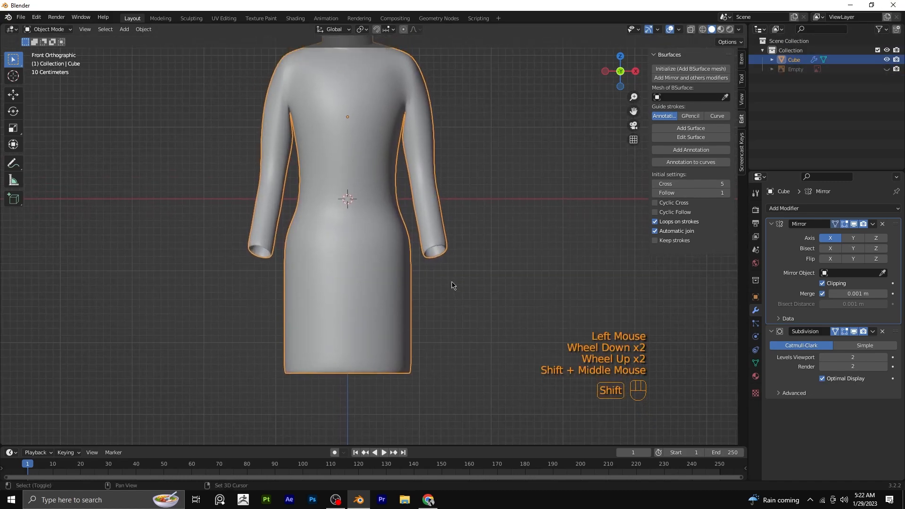
Scale the skirt's bottom hem edge loop down to about 0.92.
key(Tab)
alt+click(404, 368)
key(s)
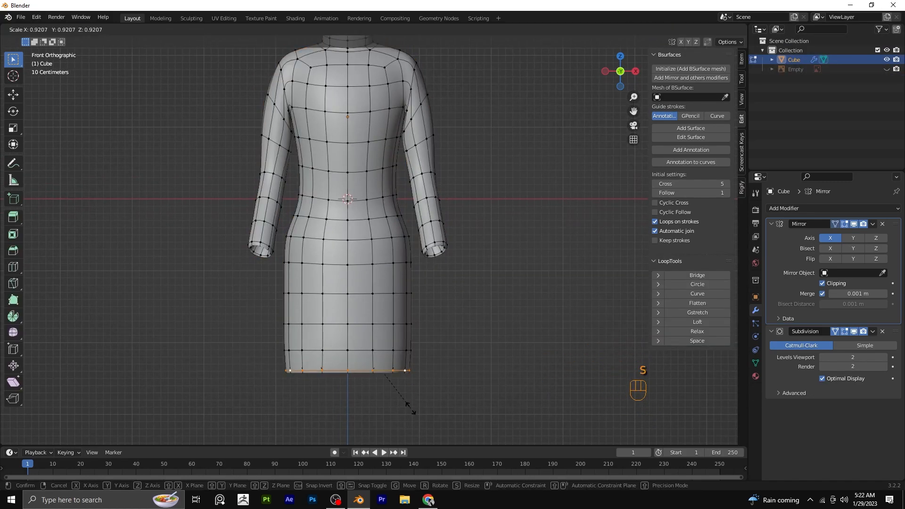
click(410, 408)
Select the inner edge loops at the skirt's hem and scale them to refine the folded hem's thickness.
alt+click(385, 370)
alt+click(385, 370)
alt+click(384, 371)
key(s)
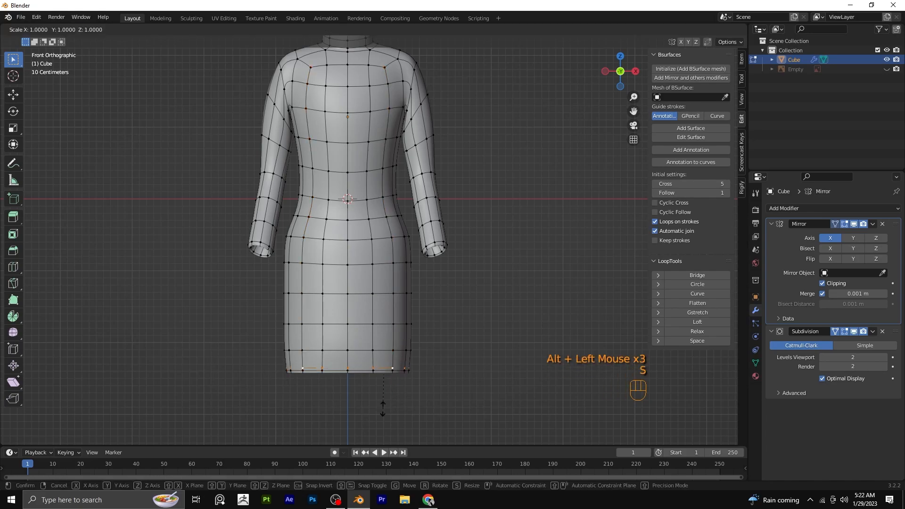
click(382, 398)
middle_drag(383, 398, 418, 388)
alt+click(362, 401)
key(s)
click(359, 398)
Add an edge loop around the skirt near the hem and slide it down close to the bottom edge.
key(KP_3)
scroll(375, 400, down, 1)
key(KP_1)
scroll(418, 386, up, 1)
key(ctrl+r)
click(395, 365)
click(394, 373)
Return the dress to Object Mode in the front view and show the reference image Empty for comparison.
key(Tab)
click(473, 344)
scroll(481, 339, down, 1)
shift+middle_drag(480, 339, 465, 311)
scroll(457, 309, up, 2)
scroll(455, 300, down, 1)
key(KP_1)
scroll(479, 204, down, 1)
shift+middle_drag(479, 204, 489, 215)
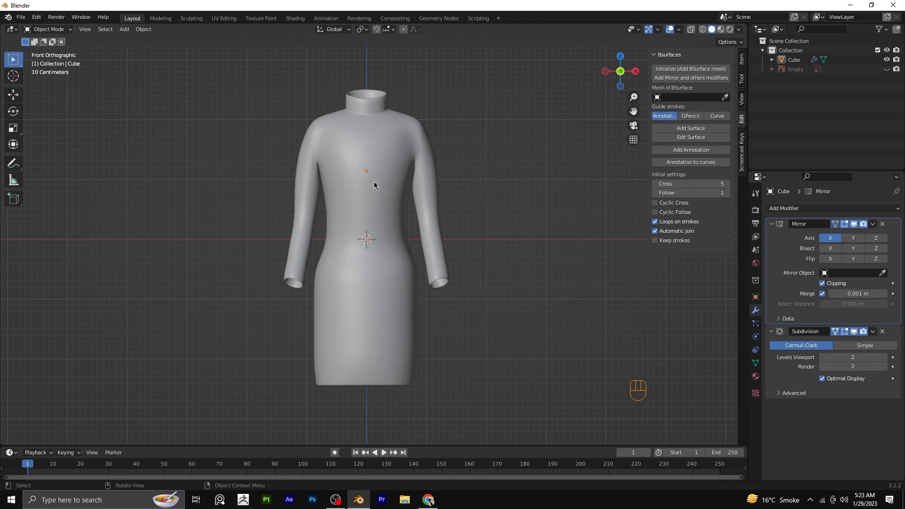
click(887, 69)
scroll(445, 230, up, 1)
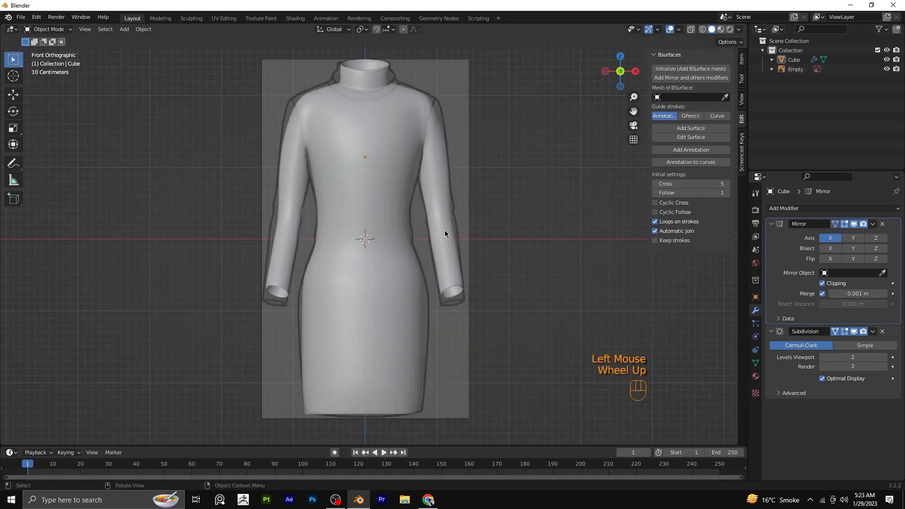
shift+middle_drag(445, 230, 429, 267)
Apply the dress's Mirror modifier first and its Subdivision modifier second.
click(436, 280)
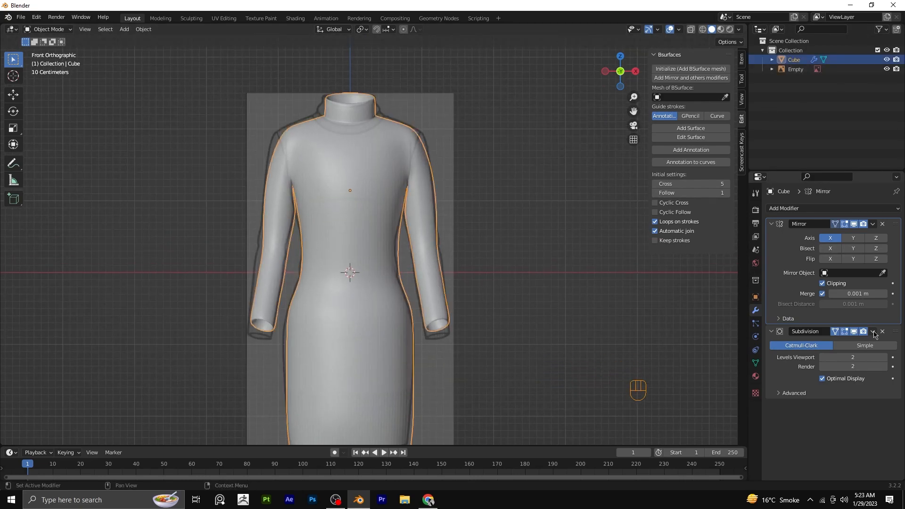
drag(873, 332, 853, 342)
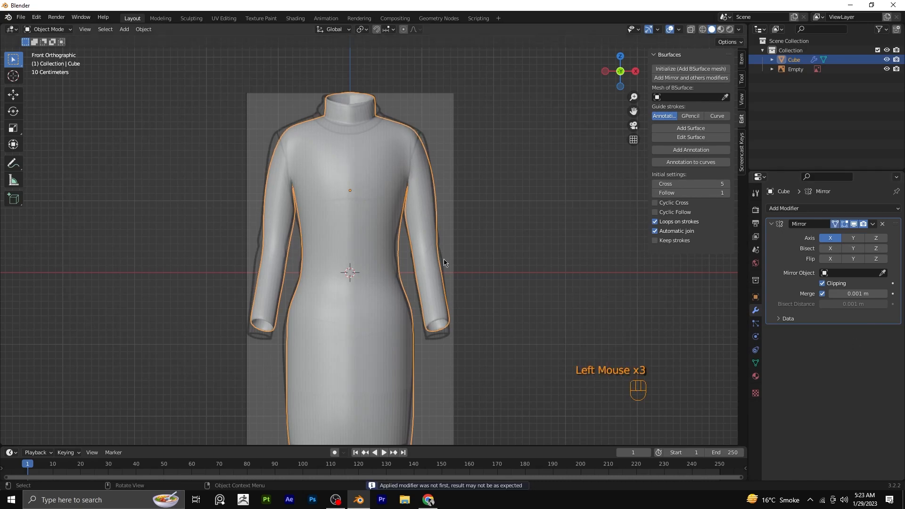
key(ctrl+z)
shift+middle_drag(341, 349, 348, 333)
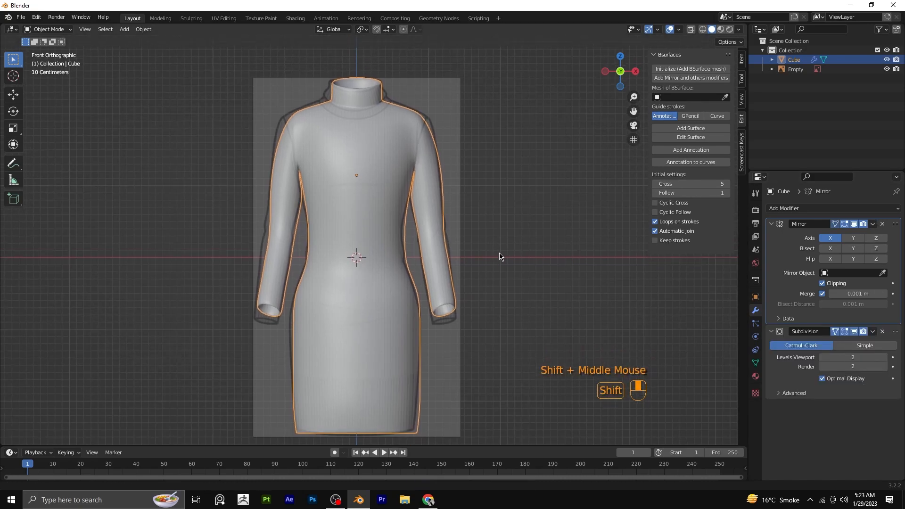
click(873, 224)
click(831, 235)
click(872, 224)
click(832, 235)
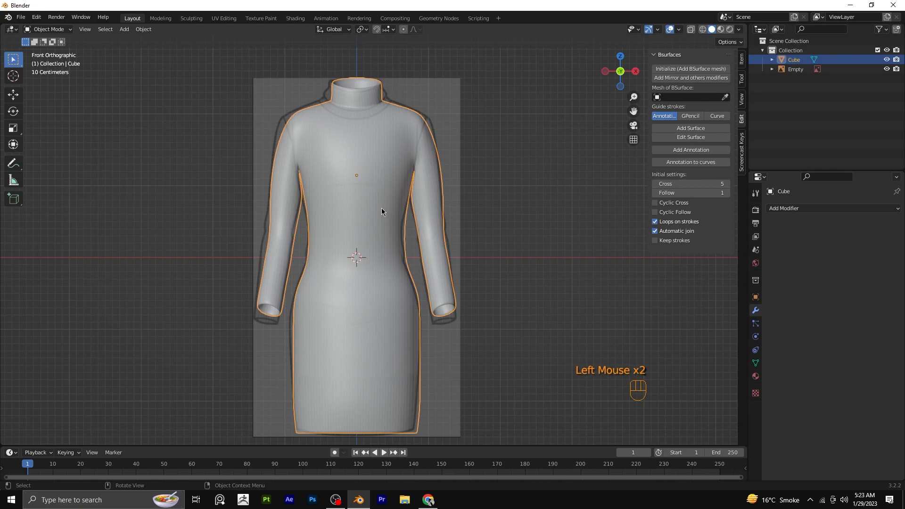
Enter Edit Mode on the dress and select the edge loop around the +X sleeve's elbow.
key(Tab)
scroll(484, 201, up, 1)
shift+middle_drag(484, 201, 478, 274)
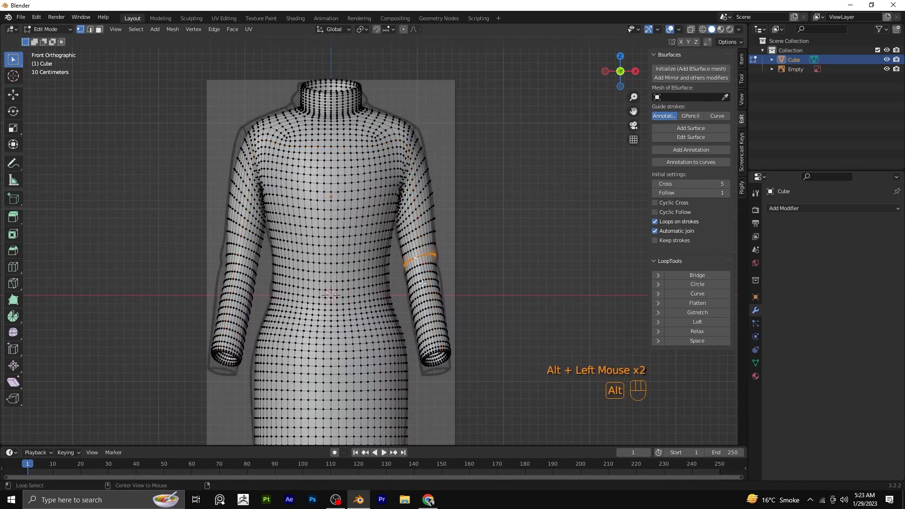
Try scaling the +X sleeve's elbow loop down without proportional editing.
key(s)
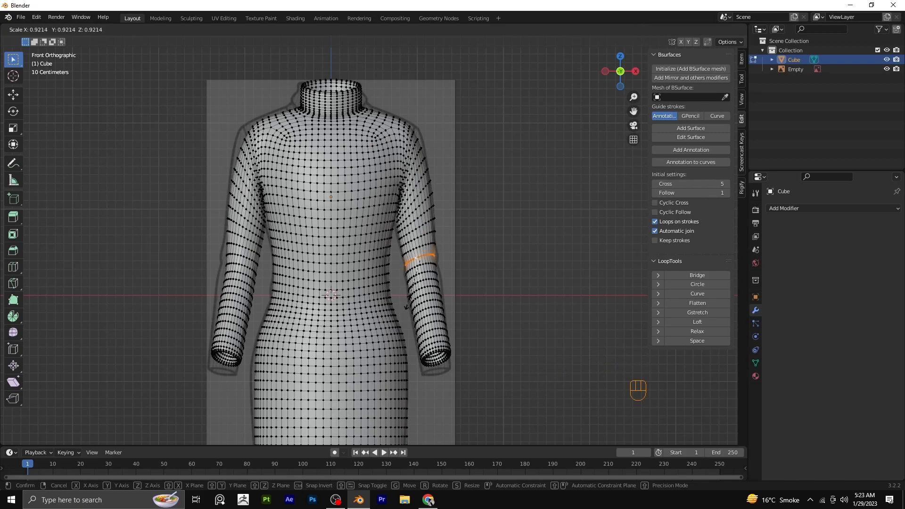
click(406, 292)
key(ctrl+z)
Scale the +X sleeve's elbow loop and the loop below it outward, using smooth proportional editing at size 0.08.
key(s)
scroll(405, 306, up, 13)
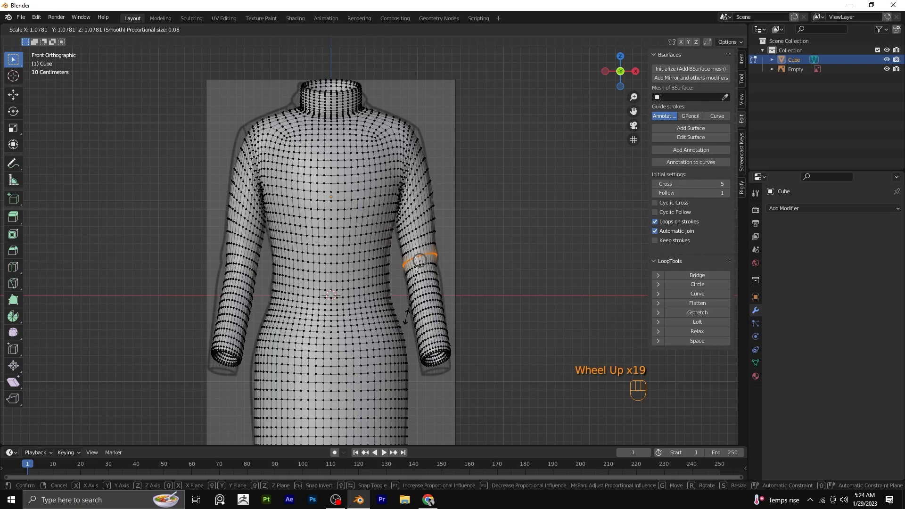
click(406, 316)
alt+click(431, 266)
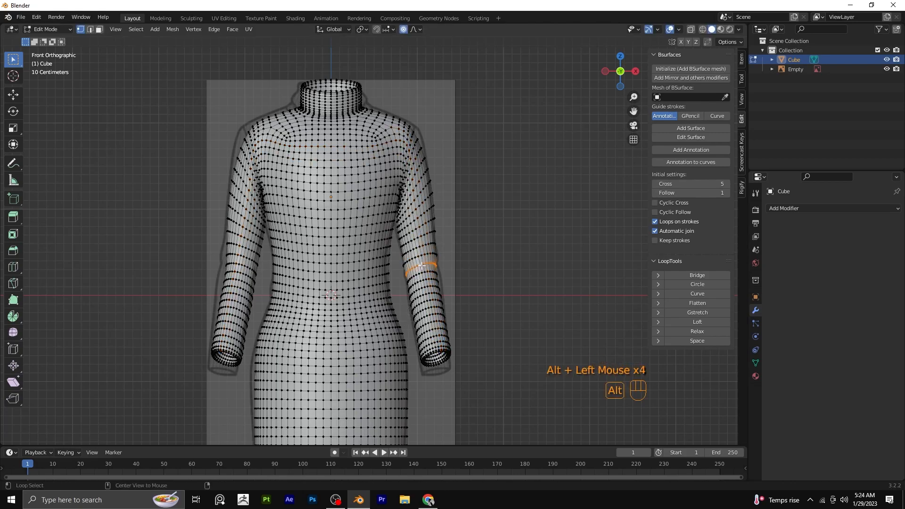
alt+click(422, 265)
key(s)
click(409, 317)
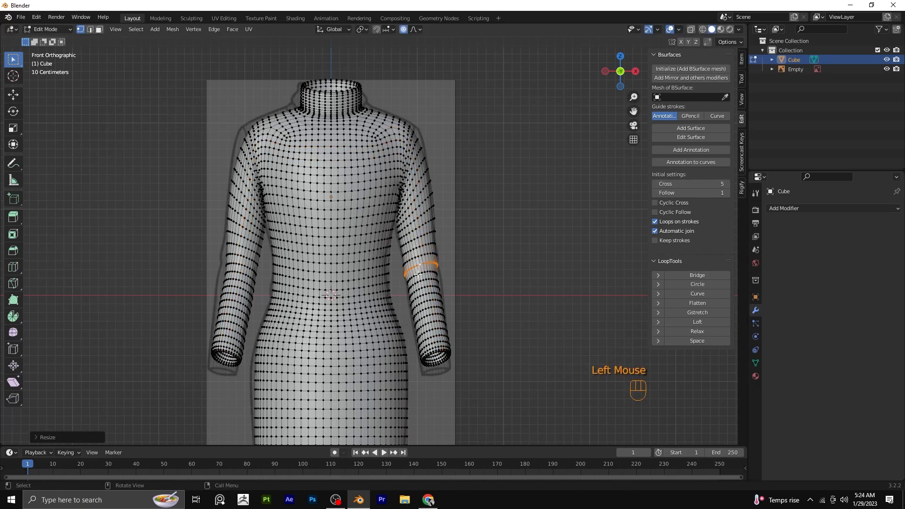
click(474, 268)
key(Tab)
key(Tab)
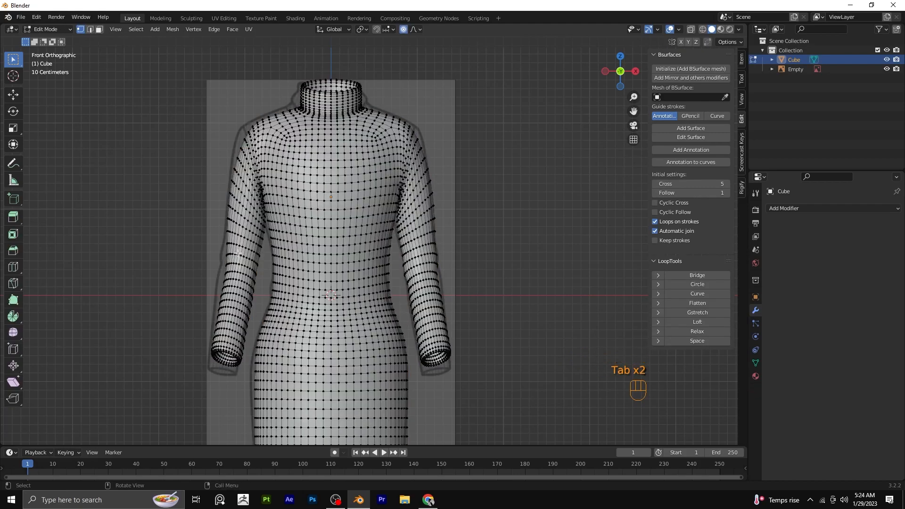
Scale the matching elbow edge loops on the -X sleeve with proportional editing and return to Object Mode.
scroll(244, 262, up, 1)
alt+click(216, 272)
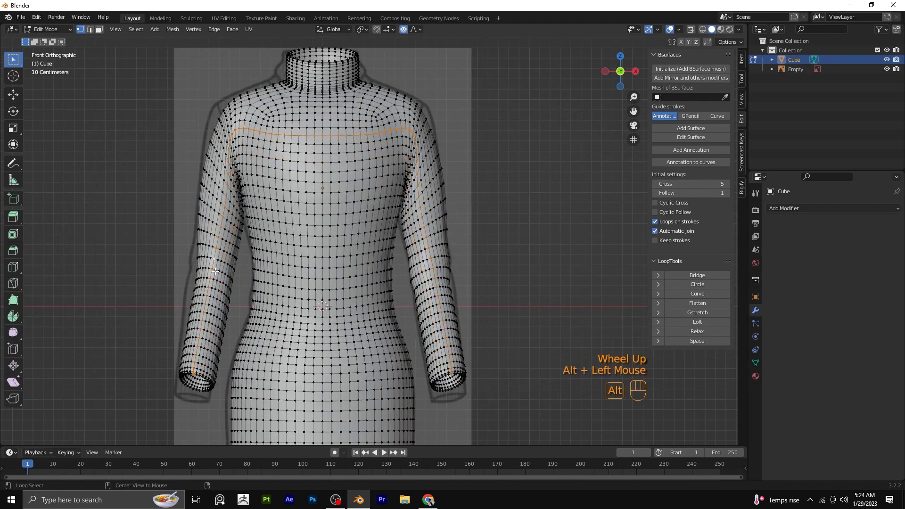
alt+click(221, 263)
key(s)
click(222, 282)
alt+click(220, 278)
alt+click(221, 278)
key(s)
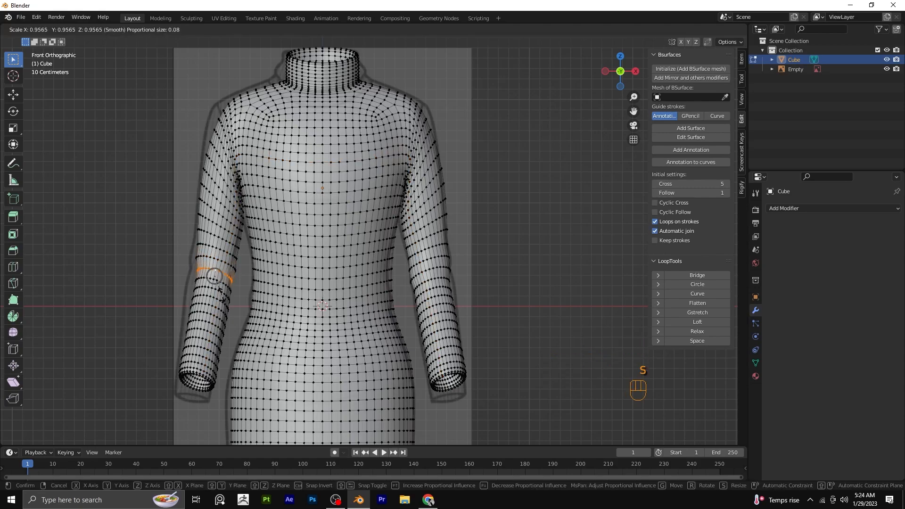
click(214, 275)
key(Tab)
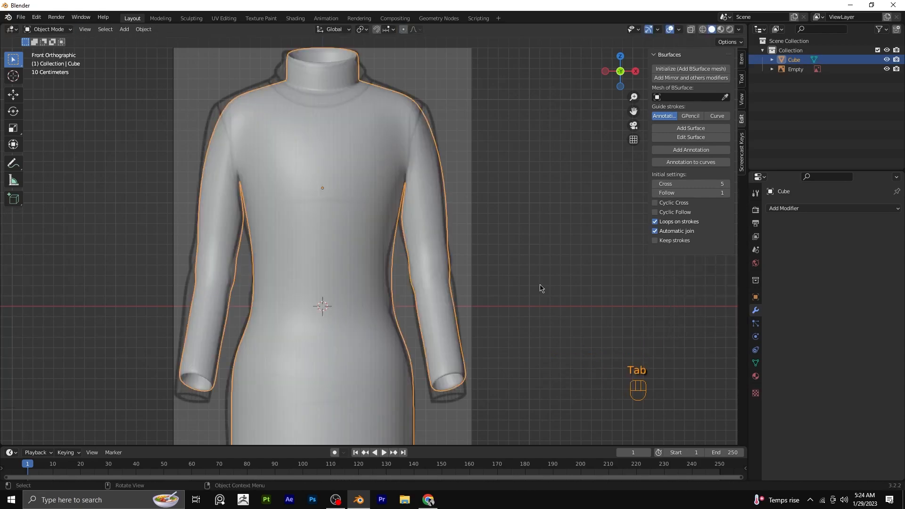
Scale the edge loop around the dress's waist with proportional editing at size 0.08.
key(Tab)
alt+click(379, 302)
alt+click(380, 302)
key(s)
click(380, 291)
Scale the edge loops just above and below the waist crease outward with proportional size 0.08 and return to Object Mode.
alt+click(380, 293)
alt+click(381, 292)
alt+click(380, 295)
alt+click(380, 295)
key(s)
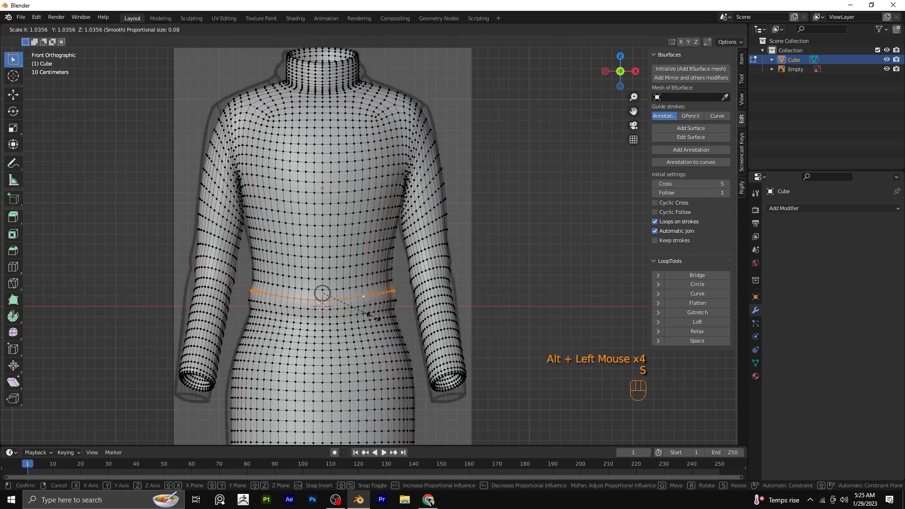
click(380, 320)
alt+click(378, 311)
key(s)
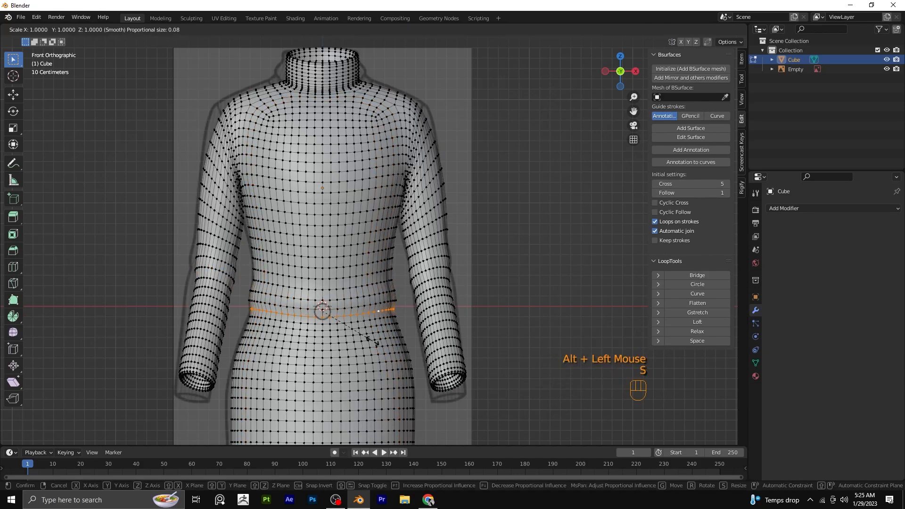
click(379, 345)
key(Tab)
Inspect the waist crease from an angle and hide the reference image Empty in the front view.
click(576, 299)
middle_drag(576, 299, 517, 383)
key(KP_1)
click(887, 69)
ctrl+middle_drag(594, 287, 550, 251)
scroll(550, 250, down, 1)
scroll(537, 274, down, 1)
scroll(529, 295, up, 1)
shift+middle_drag(529, 295, 368, 297)
Rescale the edge loops around the waist crease in Edit Mode and return the dress to Object Mode.
click(367, 297)
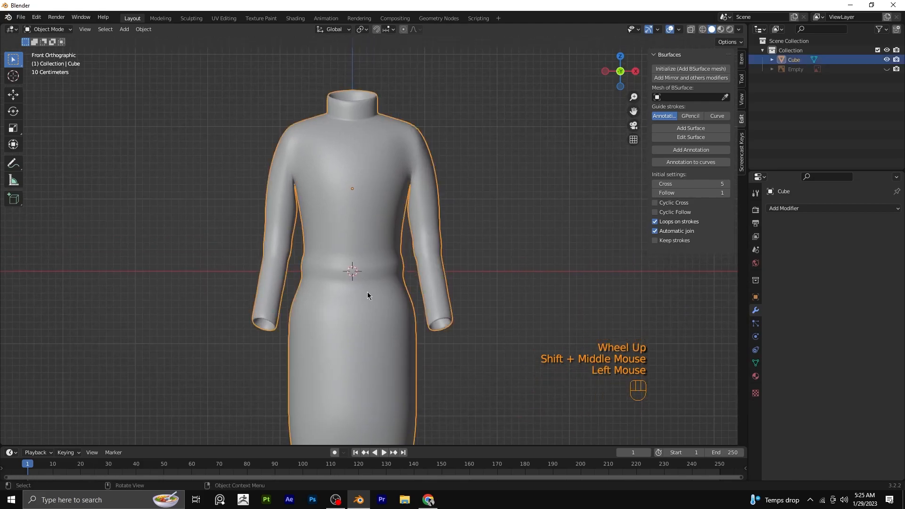
scroll(367, 295, up, 2)
key(Tab)
alt+click(347, 286)
key(s)
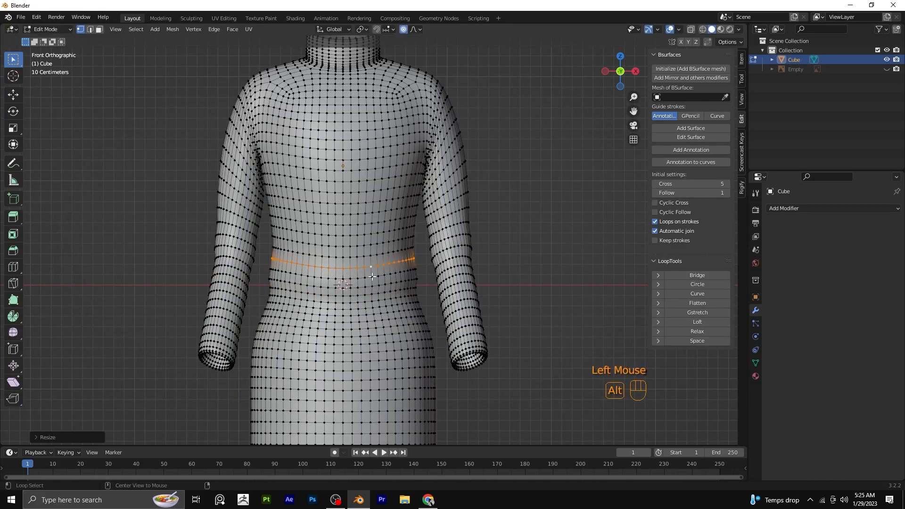
click(360, 325)
key(Tab)
click(460, 302)
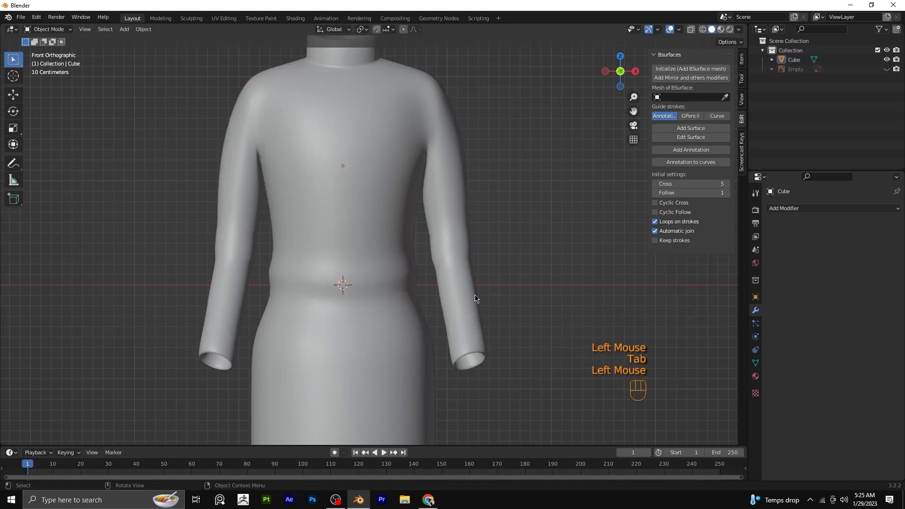
Try scaling the waist loop above the crease to about 0.93 with a proportional size of 0.29.
scroll(440, 313, down, 2)
scroll(440, 312, up, 2)
key(Tab)
scroll(349, 309, up, 1)
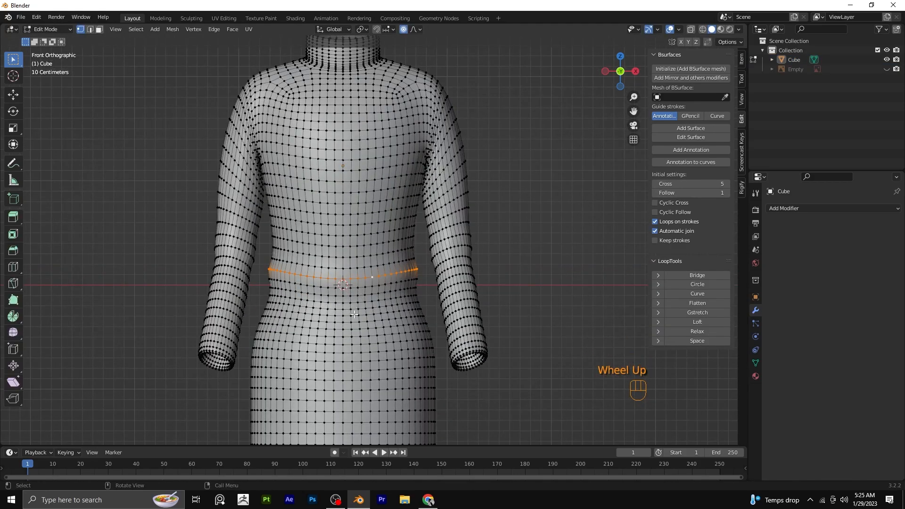
key(s)
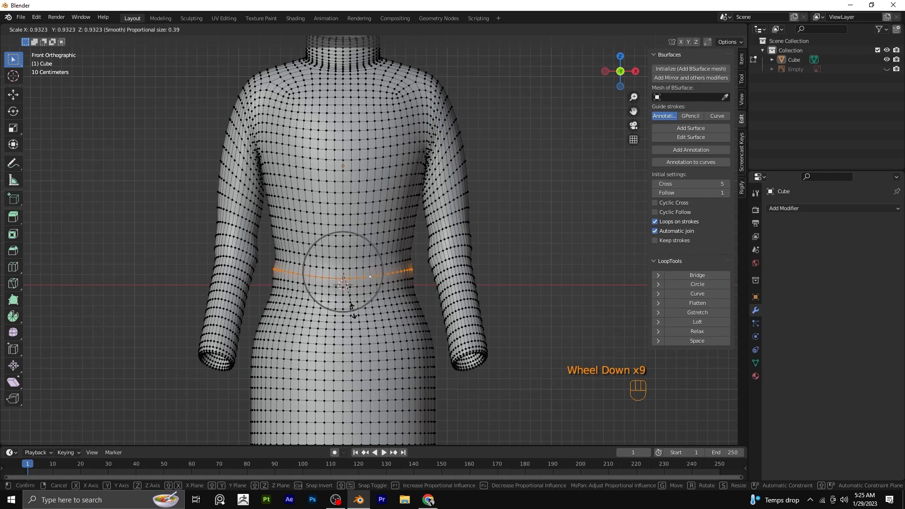
scroll(352, 306, up, 3)
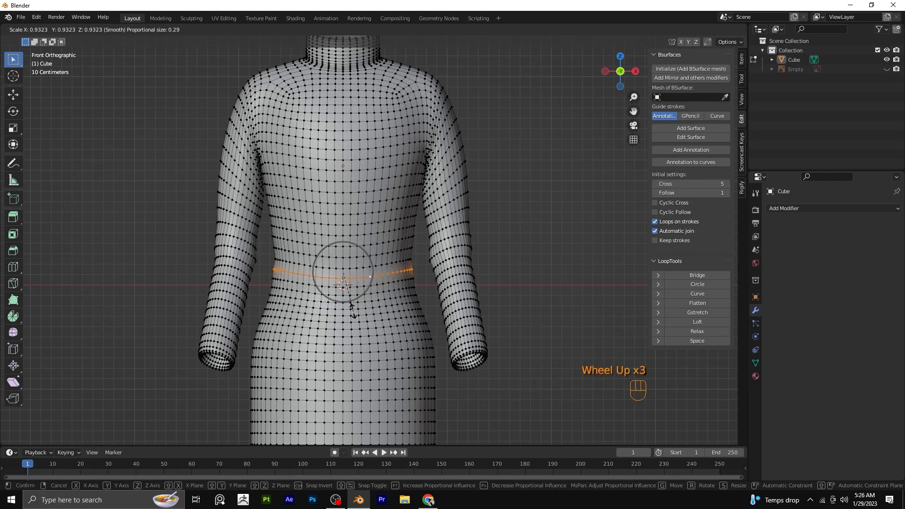
click(351, 307)
key(Tab)
click(424, 347)
scroll(425, 348, down, 2)
scroll(383, 326, up, 2)
key(ctrl+z)
key(ctrl+z)
key(ctrl+z)
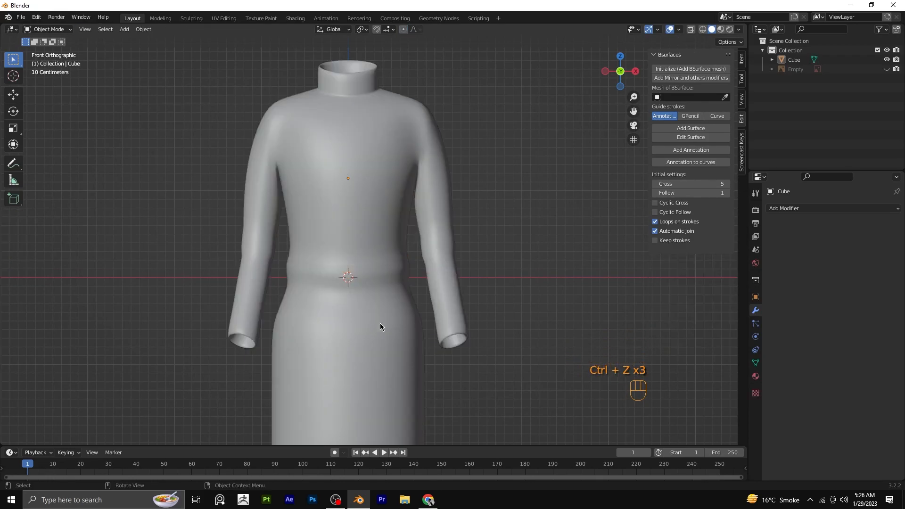
Scale the waist loop above the crease slightly inward in Edit Mode using a smaller proportional size.
scroll(412, 363, down, 2)
scroll(360, 290, up, 5)
key(Tab)
key(s)
scroll(345, 322, up, 1)
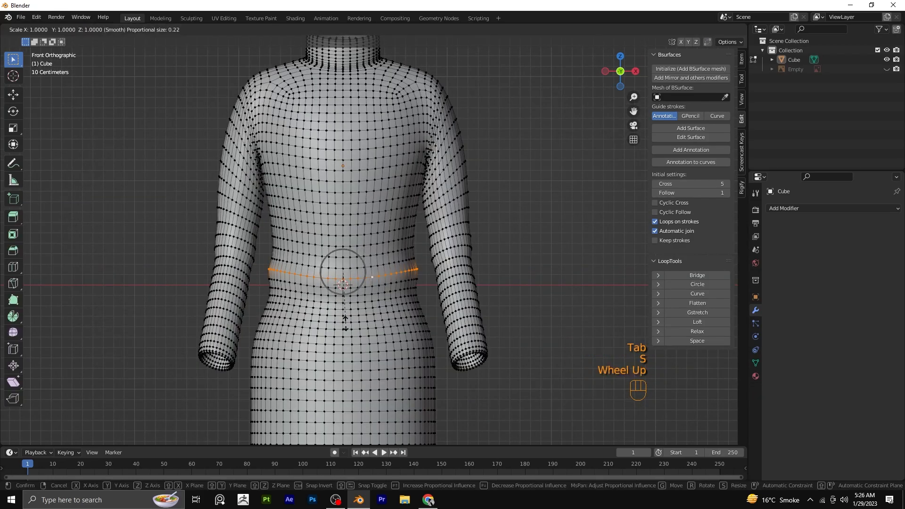
click(347, 321)
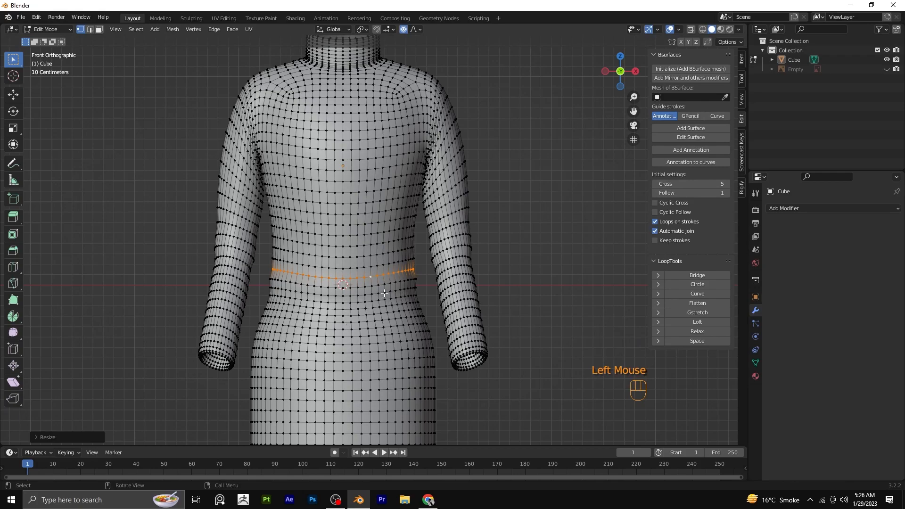
Select the edge loop just below the waist crease and scale it slightly outward.
alt+click(404, 289)
alt+click(398, 296)
alt+click(408, 291)
alt+click(400, 297)
alt+click(397, 300)
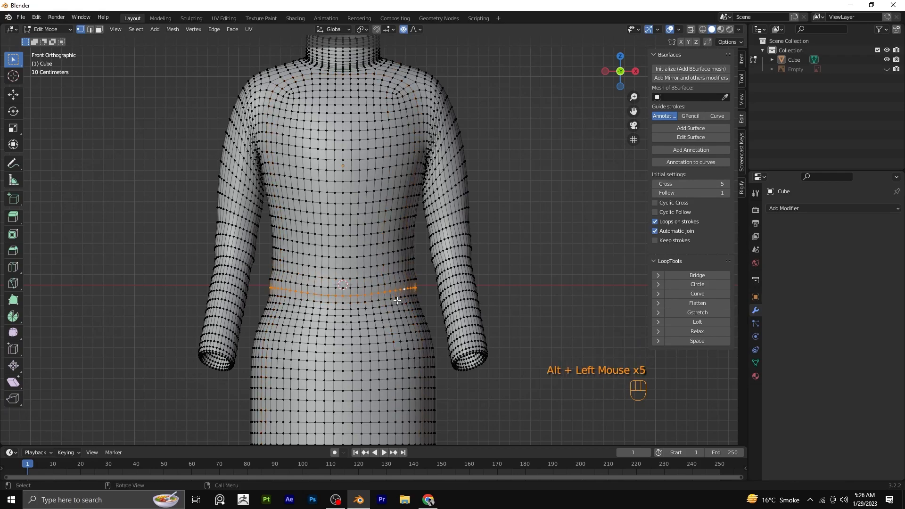
key(s)
click(404, 296)
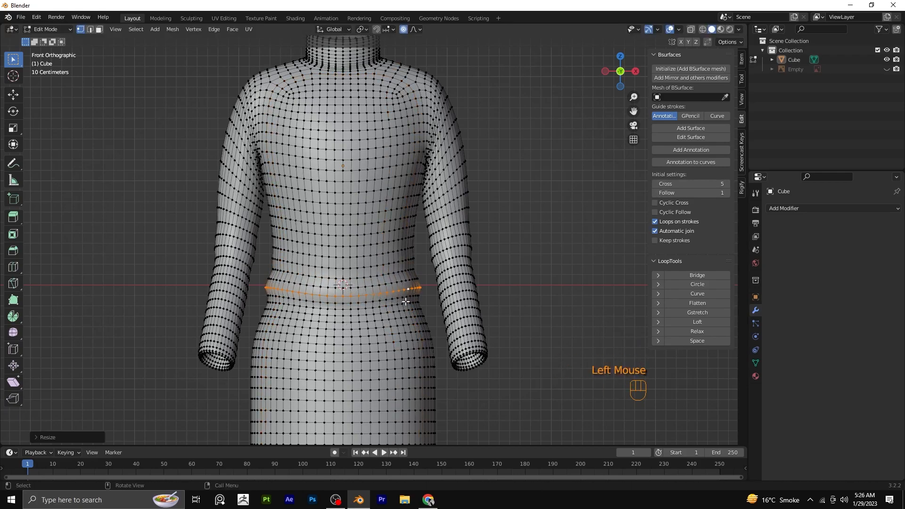
key(s)
click(382, 317)
Check the shape of the waist crease in Object Mode from the front and from an angle.
shift+middle_drag(411, 344, 409, 309)
scroll(409, 311, down, 3)
scroll(409, 312, up, 4)
shift+middle_drag(395, 247, 403, 260)
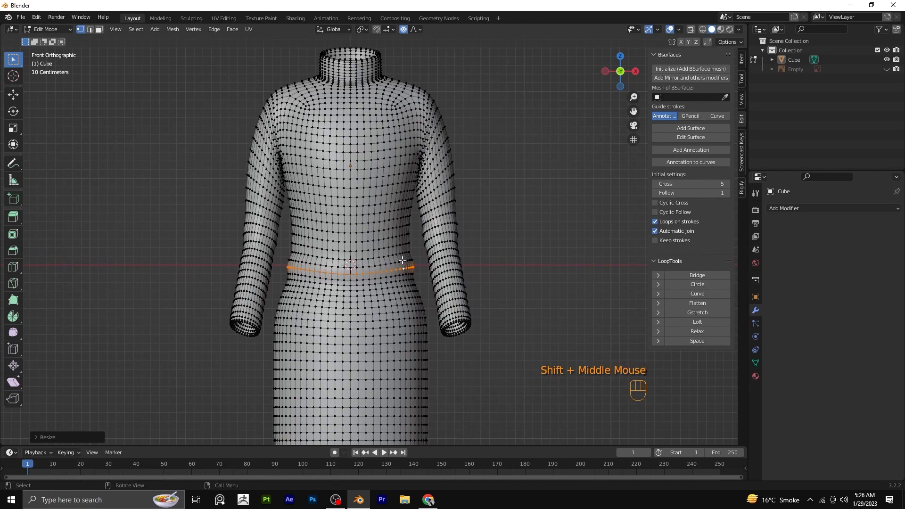
key(Tab)
click(525, 244)
scroll(463, 316, down, 2)
scroll(463, 315, up, 3)
middle_drag(462, 316, 496, 319)
scroll(497, 319, up, 1)
key(KP_1)
Show the reference image with the dress hidden to examine its waist, and restore the dress with the reference hidden.
click(886, 69)
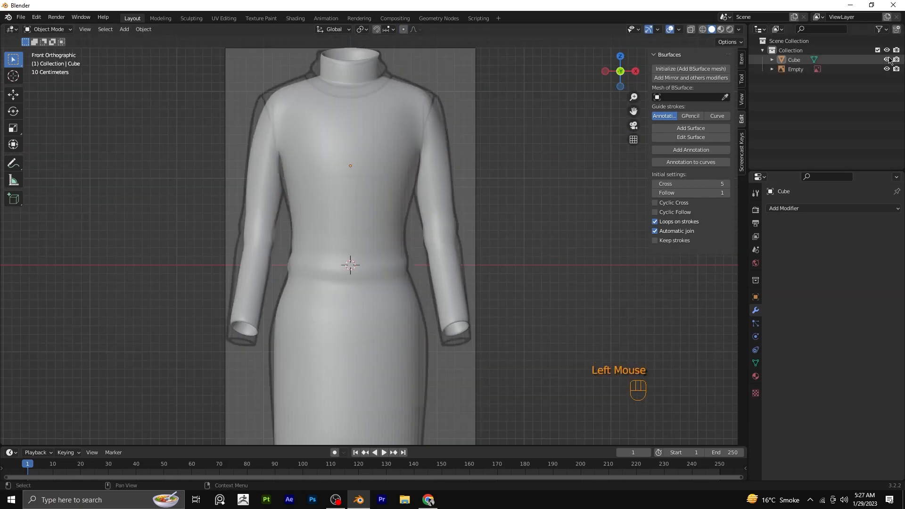
click(887, 59)
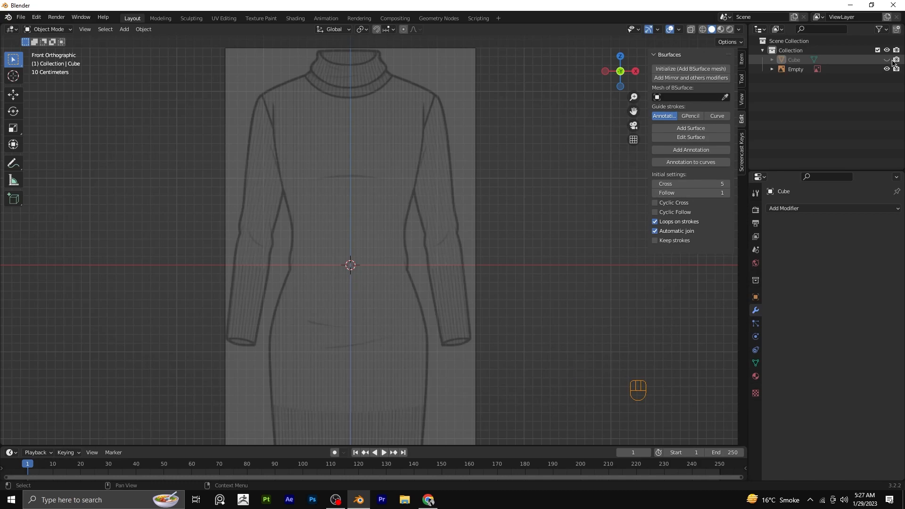
click(887, 60)
click(886, 69)
Scale the selected waist edge loop slightly inward with proportional editing, to about 0.97.
scroll(340, 316, up, 2)
click(351, 297)
key(Tab)
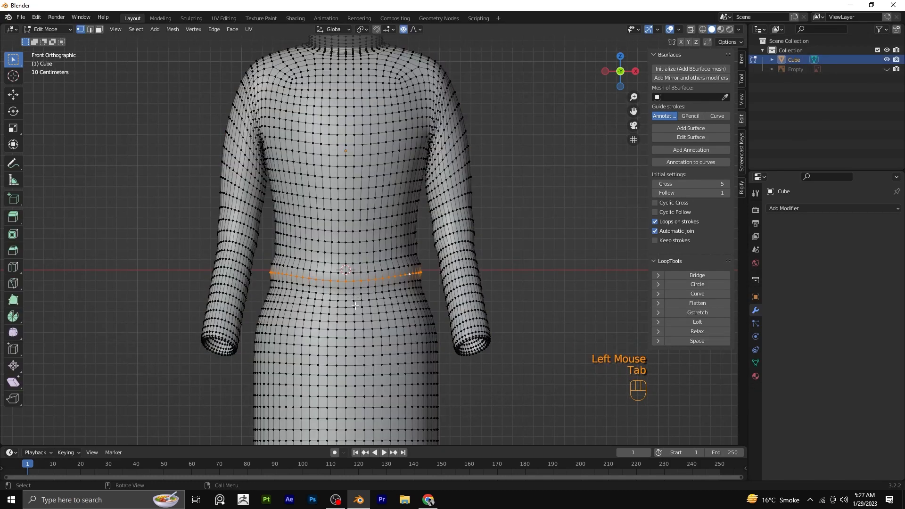
key(s)
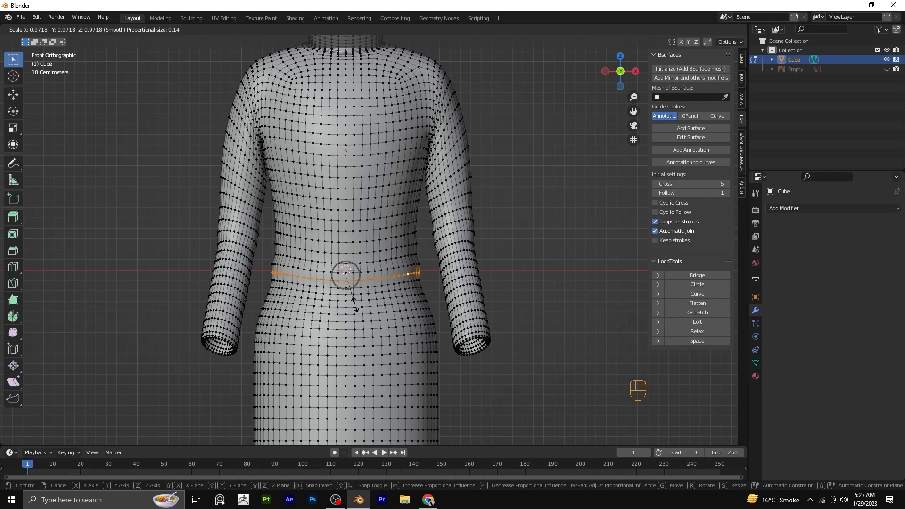
click(355, 306)
key(Tab)
key(Tab)
key(s)
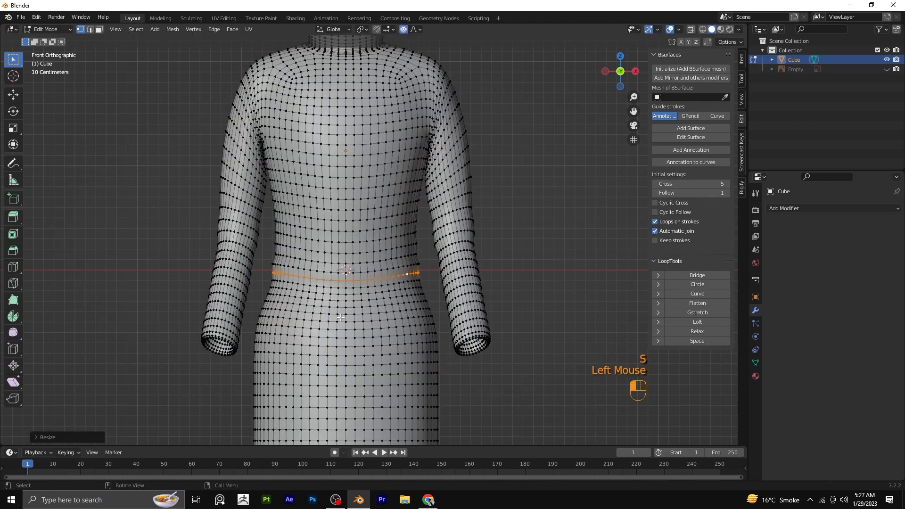
click(340, 317)
key(Tab)
Inspect the overall dress shape and waist crease from the front, the side and an angle.
scroll(529, 318, down, 3)
click(501, 313)
scroll(509, 309, up, 1)
shift+middle_drag(509, 310, 284, 340)
scroll(284, 341, up, 1)
key(KP_3)
scroll(465, 176, down, 1)
middle_drag(465, 176, 479, 287)
key(KP_1)
scroll(347, 189, up, 2)
click(347, 189)
key(Tab)
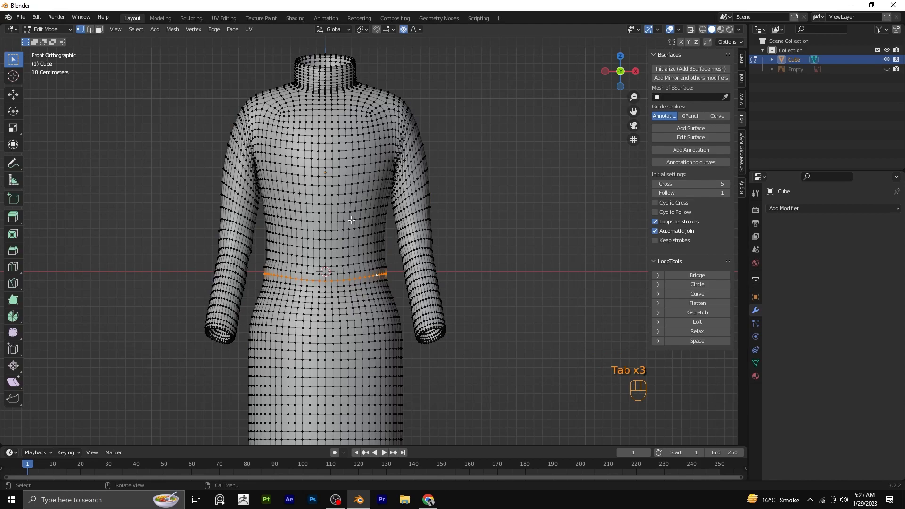
key(Tab)
shift+middle_drag(422, 391, 437, 370)
scroll(402, 296, down, 2)
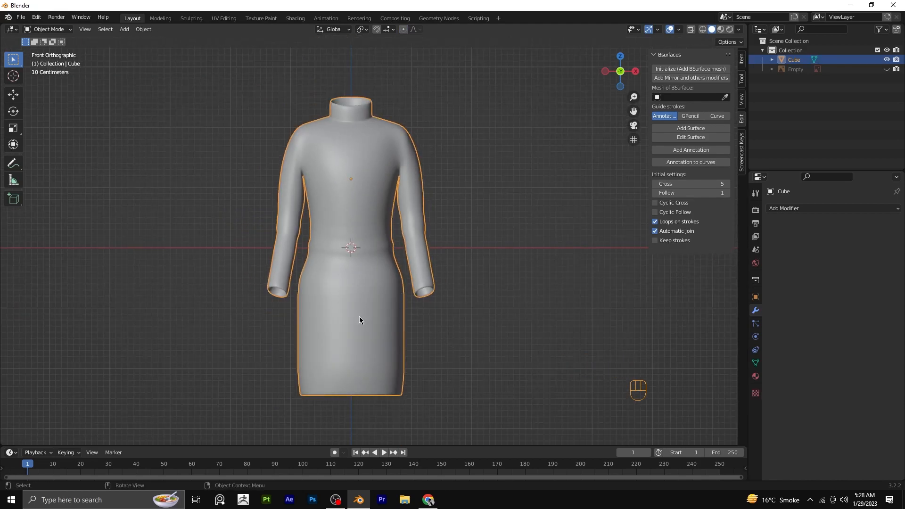
Scale the middle edge loop of the turtleneck collar outward to about 1.12 using proportional editing.
scroll(359, 315, up, 1)
shift+middle_drag(386, 114, 366, 177)
scroll(366, 177, up, 3)
key(Tab)
key(ctrl+z)
key(ctrl+z)
key(ctrl+z)
key(ctrl+z)
key(ctrl+z)
key(ctrl+z)
alt+click(339, 145)
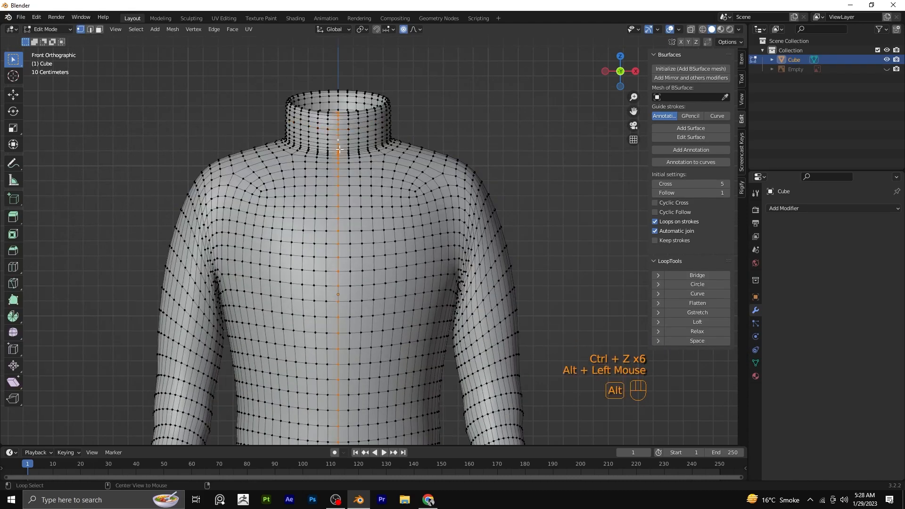
key(s)
scroll(355, 197, up, 3)
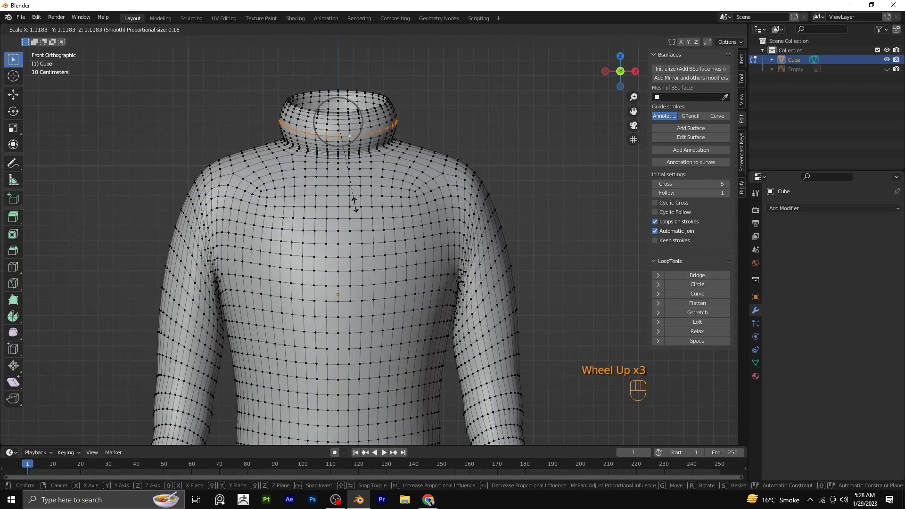
click(358, 202)
Check the rounded collar from several angles and dissolve an edge loop on it.
key(Tab)
scroll(434, 184, down, 3)
scroll(434, 184, up, 1)
middle_drag(435, 183, 321, 202)
key(KP_1)
scroll(490, 221, up, 3)
scroll(307, 185, up, 3)
key(Tab)
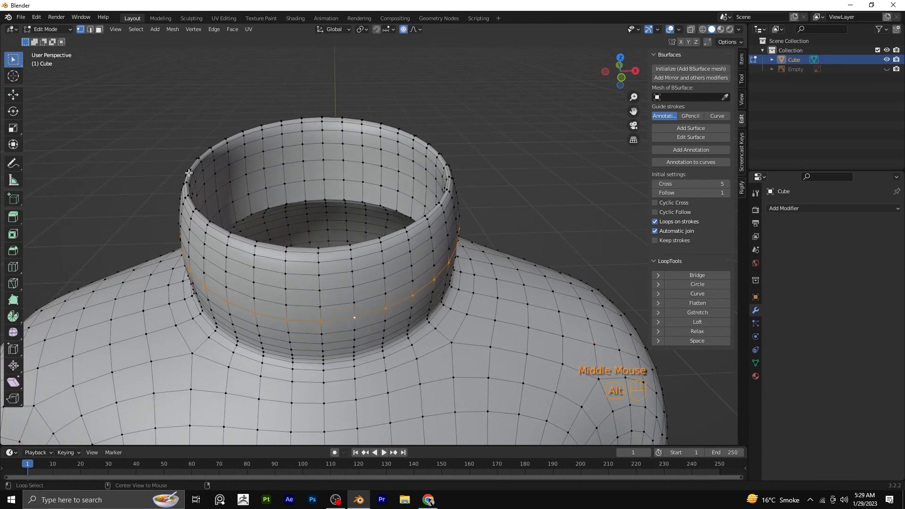
key(x)
click(235, 279)
key(KP_1)
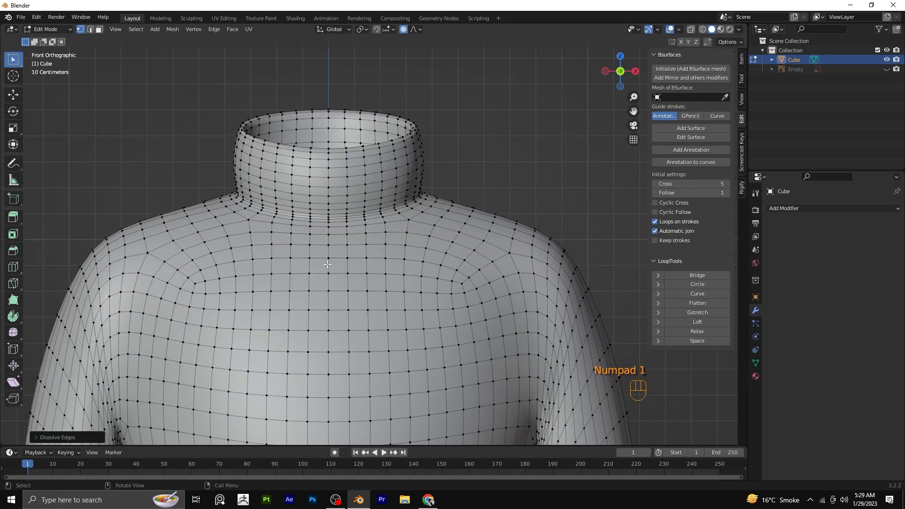
Mark a seam along the edge loop where the outer collar meets the shoulders.
key(Tab)
scroll(397, 225, down, 3)
scroll(396, 217, down, 3)
shift+middle_drag(396, 225, 404, 196)
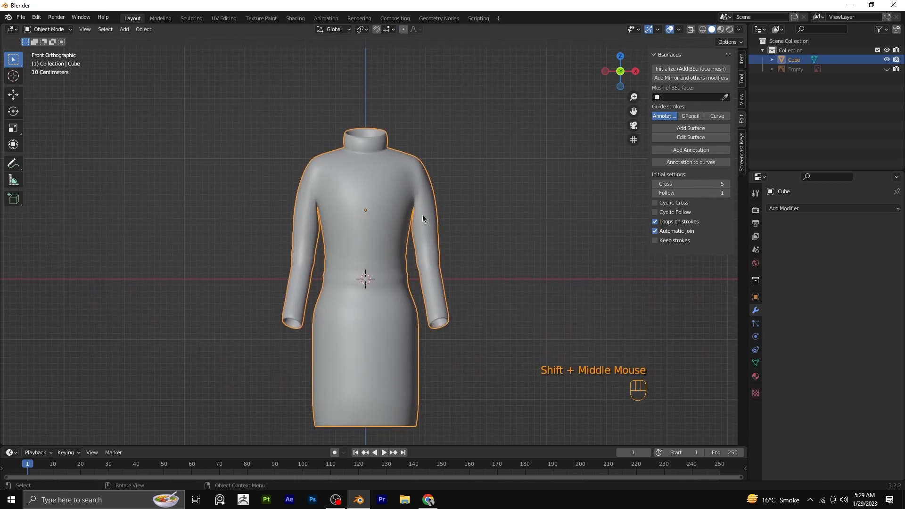
key(Tab)
click(463, 265)
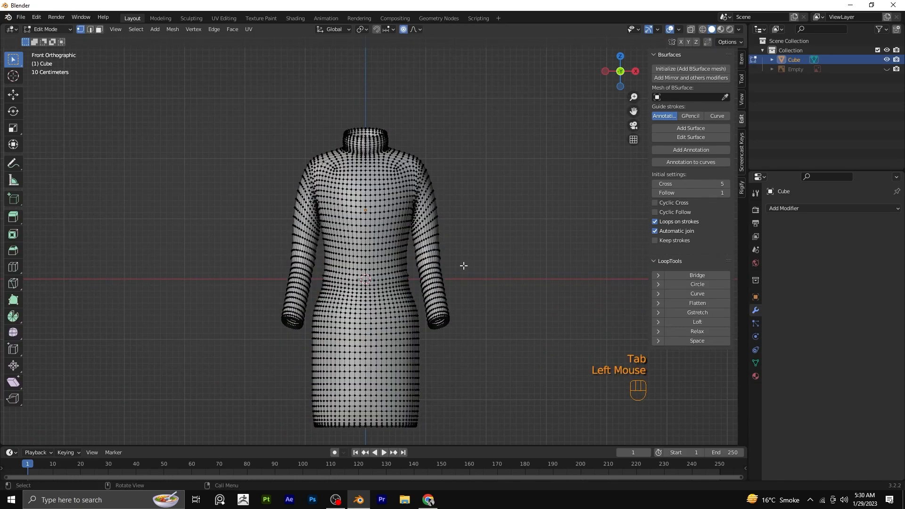
click(742, 59)
scroll(470, 201, up, 3)
shift+middle_drag(470, 201, 396, 215)
scroll(373, 216, up, 2)
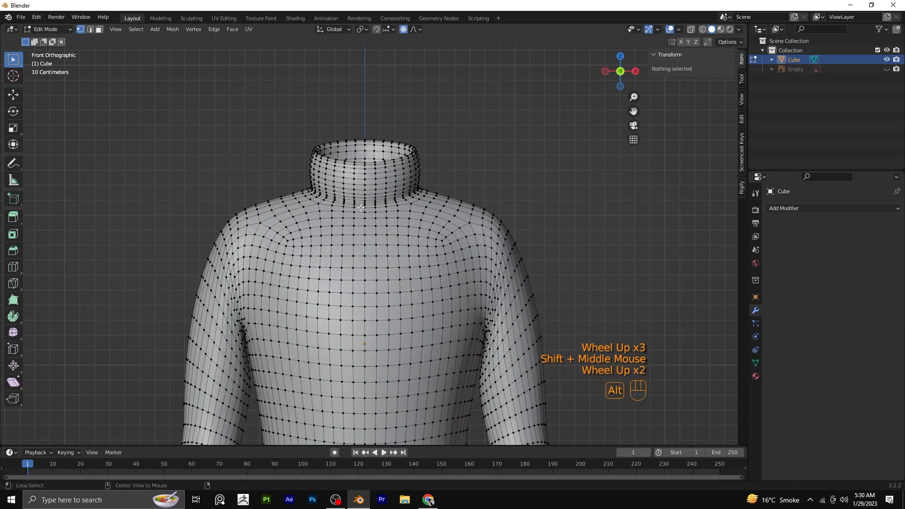
alt+click(374, 216)
key(ctrl+e)
click(390, 228)
Mark a seam along the inner edge loop at the base of the collar's inside.
scroll(391, 229, down, 2)
shift+middle_drag(391, 229, 381, 315)
scroll(380, 314, down, 1)
scroll(381, 314, up, 1)
scroll(380, 315, up, 2)
alt+click(382, 283)
key(ctrl+e)
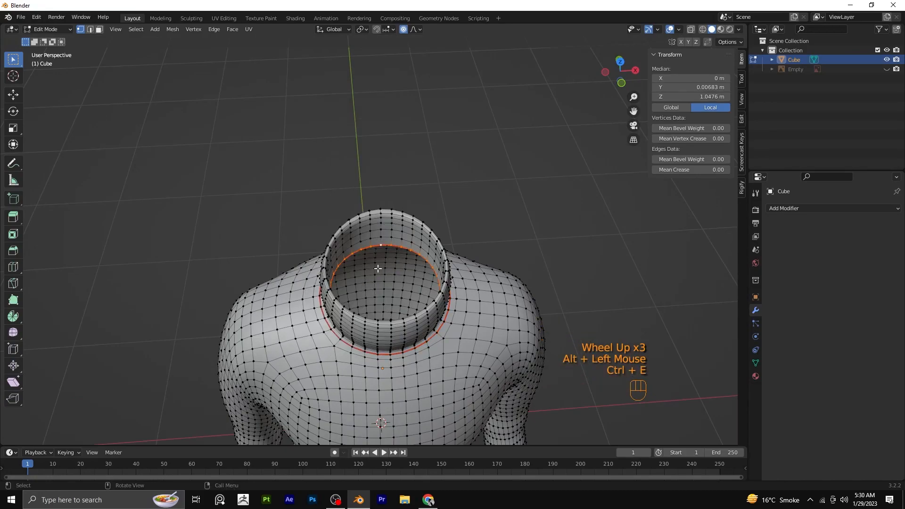
click(382, 256)
Mark a seam along the inner edge loop of the skirt's folded hem.
scroll(381, 256, down, 1)
middle_drag(381, 256, 424, 320)
key(KP_3)
key(KP_1)
scroll(427, 345, down, 2)
scroll(398, 330, up, 1)
key(ctrl+e)
click(372, 325)
Mark seams along the inner edge loops inside both sleeve cuffs.
scroll(378, 358, up, 2)
alt+click(444, 260)
key(ctrl+e)
click(445, 264)
ctrl+click(280, 281)
ctrl+click(286, 283)
alt+click(285, 283)
scroll(290, 278, up, 2)
alt+click(226, 295)
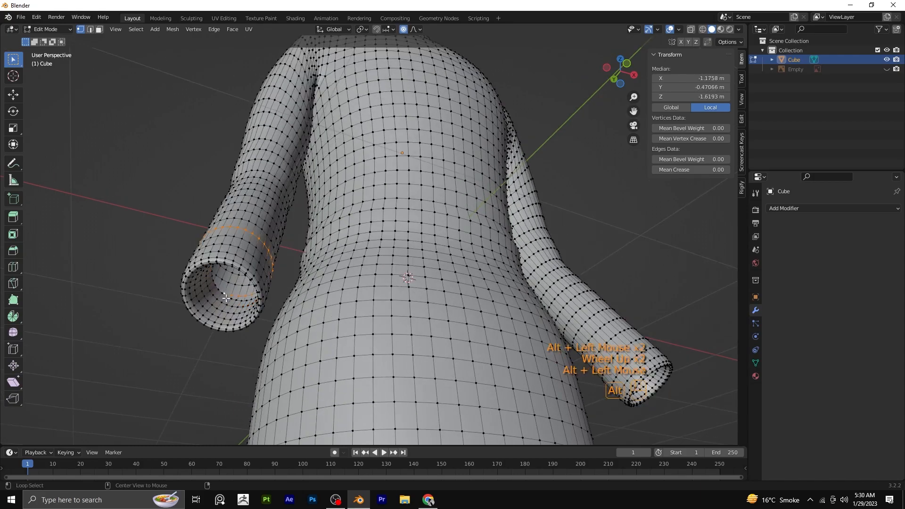
key(ctrl+e)
click(255, 320)
Mark seams along the +X shoulder line from collar to armhole, leaving out the sleeve edges, and around that armhole.
scroll(369, 291, down, 5)
middle_drag(369, 291, 382, 245)
scroll(382, 245, up, 1)
scroll(382, 244, up, 1)
alt+click(516, 245)
middle_drag(516, 245, 475, 191)
scroll(476, 190, down, 1)
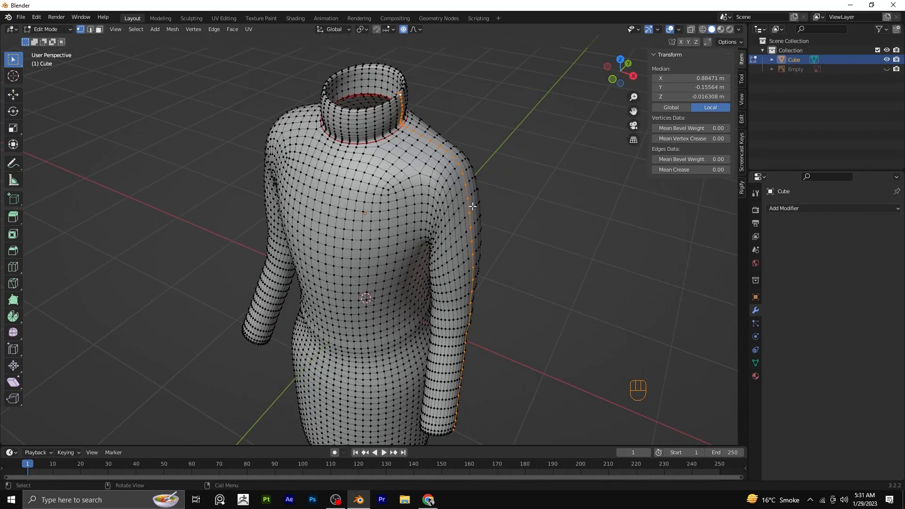
shift+drag(448, 182, 536, 448)
key(ctrl+z)
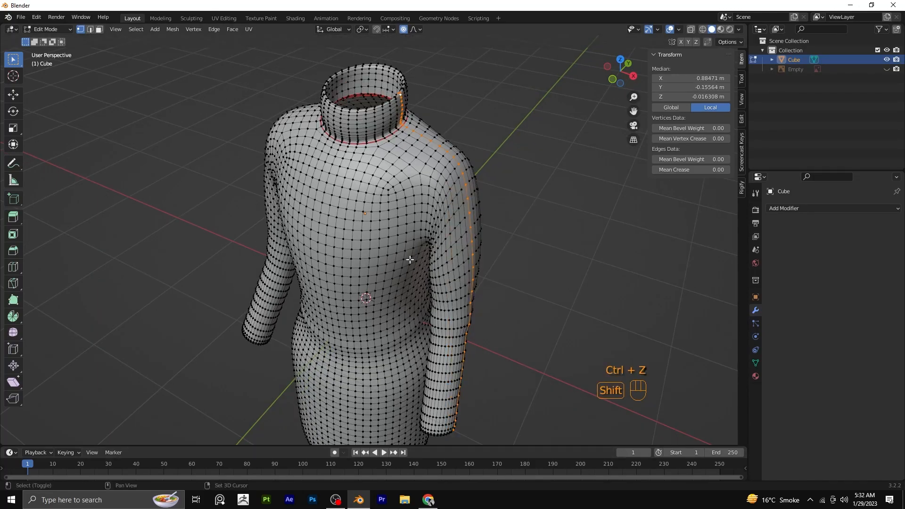
ctrl+drag(485, 282, 542, 448)
middle_drag(521, 414, 470, 168)
key(KP_1)
key(ctrl+e)
click(470, 167)
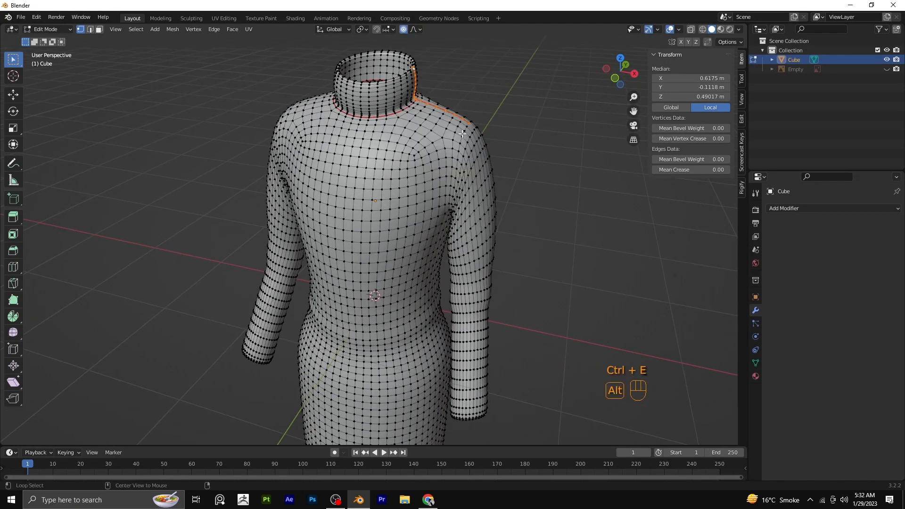
key(ctrl+e)
click(467, 167)
Mark matching seams along the -X shoulder line, leaving out the sleeve edges, and around the -X armhole.
middle_drag(466, 168, 398, 122)
key(KP_7)
scroll(317, 168, up, 2)
shift+middle_drag(317, 167, 315, 233)
scroll(315, 230, up, 2)
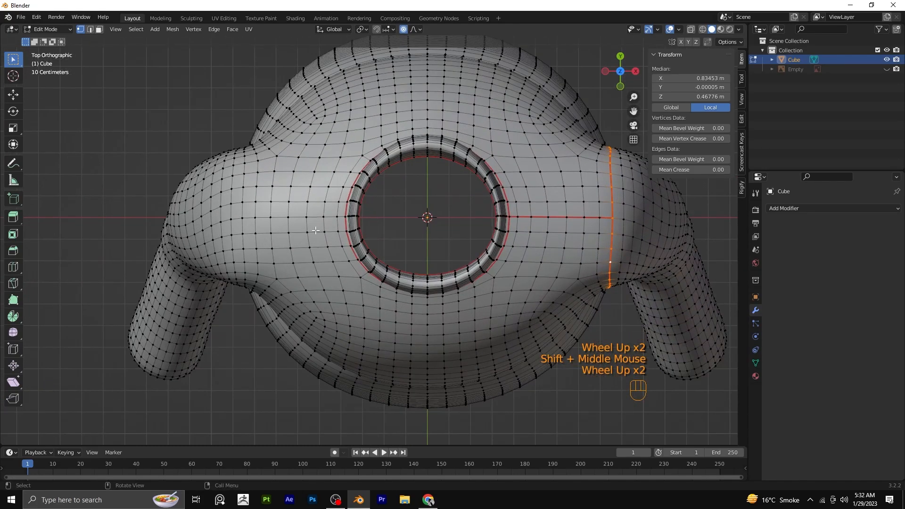
alt+click(313, 218)
ctrl+drag(81, 175, 215, 443)
key(KP_1)
scroll(394, 240, down, 3)
scroll(394, 240, down, 1)
shift+middle_drag(394, 240, 282, 283)
scroll(394, 326, up, 1)
scroll(394, 325, up, 2)
ctrl+click(235, 273)
ctrl+click(252, 263)
key(ctrl+e)
click(293, 202)
key(ctrl+e)
click(261, 226)
Mark a seam along the +X side loop running under the sleeve and down the body to the hem.
shift+middle_drag(428, 335, 388, 334)
scroll(427, 227, down, 3)
key(KP_3)
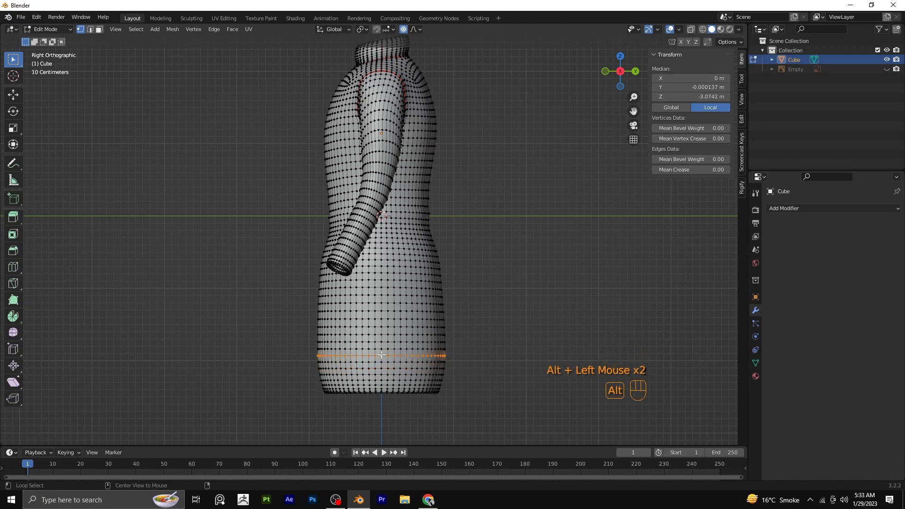
middle_drag(381, 367, 427, 375)
key(ctrl+e)
click(428, 376)
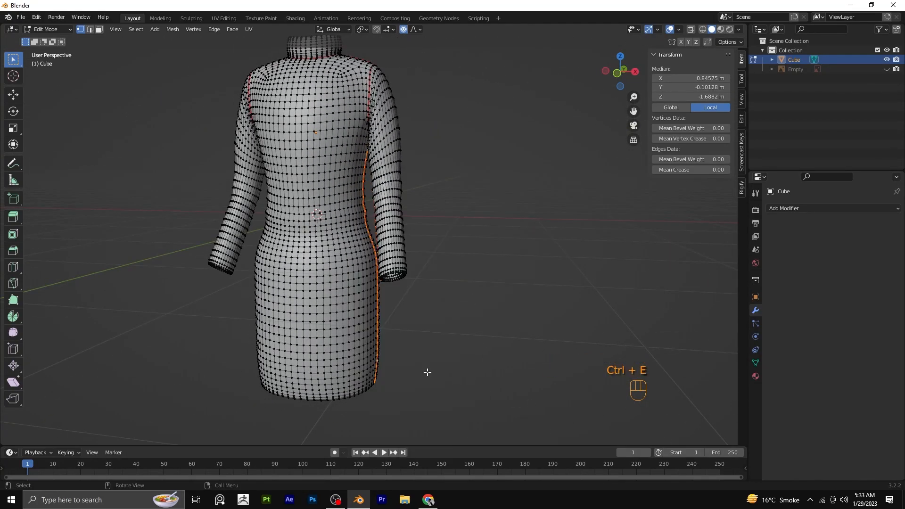
Turn on X-ray and mark the matching seam along the -X side of the body and under its sleeve.
key(KP_1)
key(KP_7)
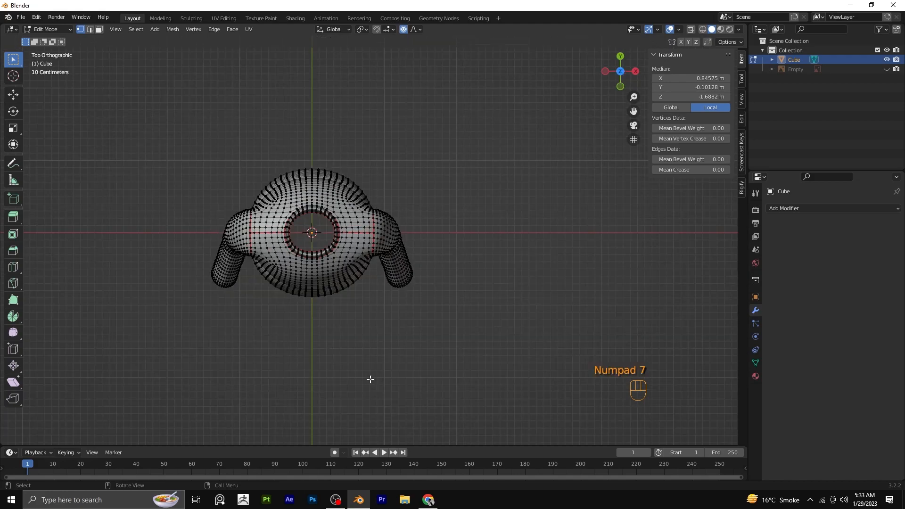
key(KP_3)
click(691, 30)
scroll(444, 359, up, 4)
shift+middle_drag(445, 360, 382, 307)
middle_drag(382, 306, 368, 300)
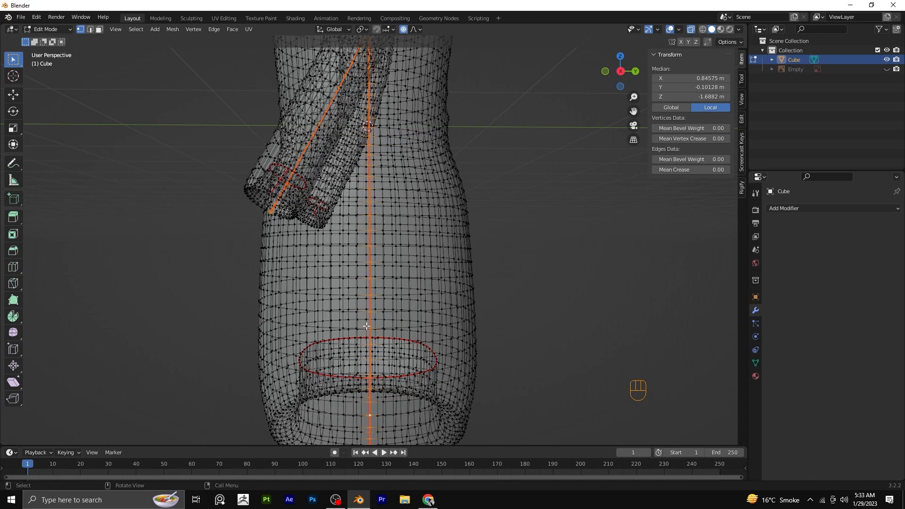
key(super)
key(super)
alt+click(471, 292)
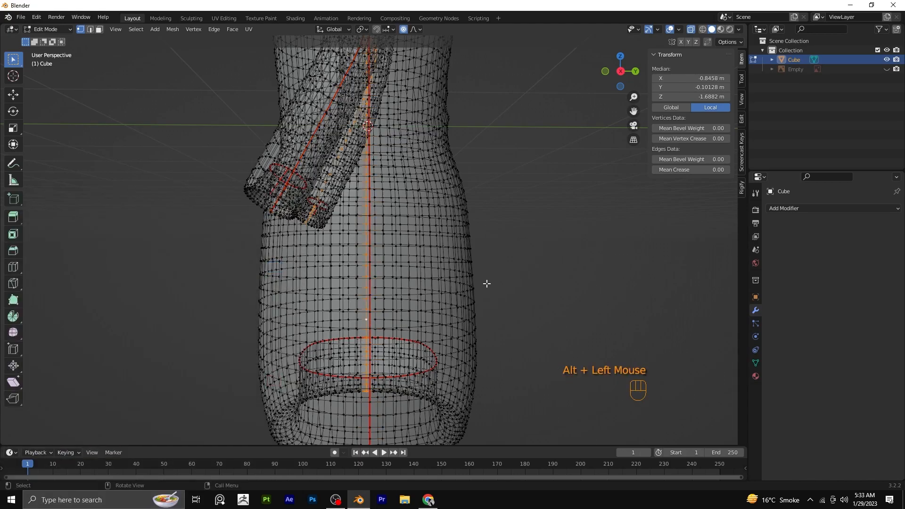
key(KP_1)
key(ctrl+e)
click(424, 325)
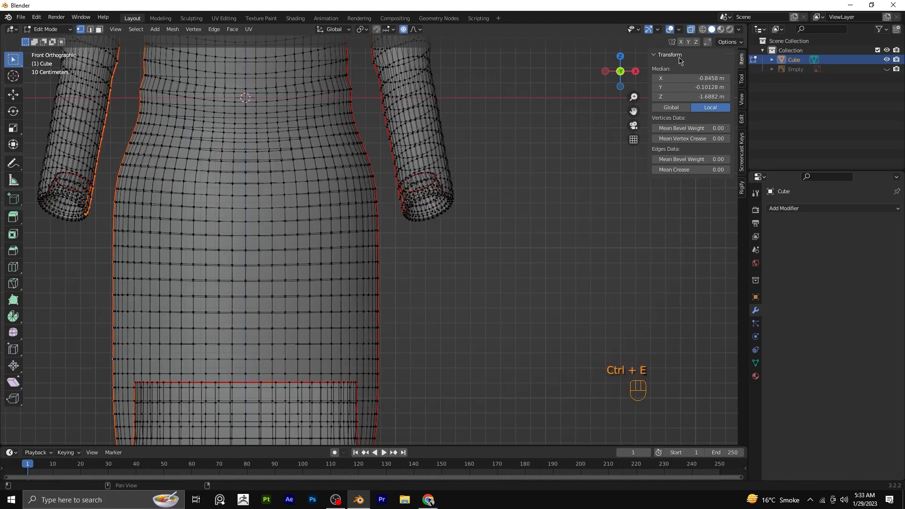
scroll(405, 289, down, 2)
shift+middle_drag(406, 288, 495, 320)
scroll(495, 319, up, 2)
scroll(495, 319, down, 2)
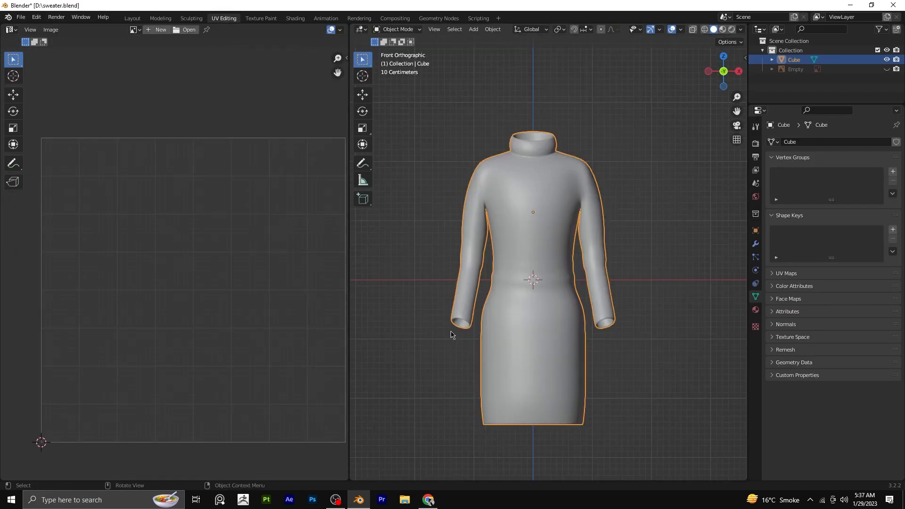
Select the whole dress mesh and unwrap its UVs along the marked seams.
key(Tab)
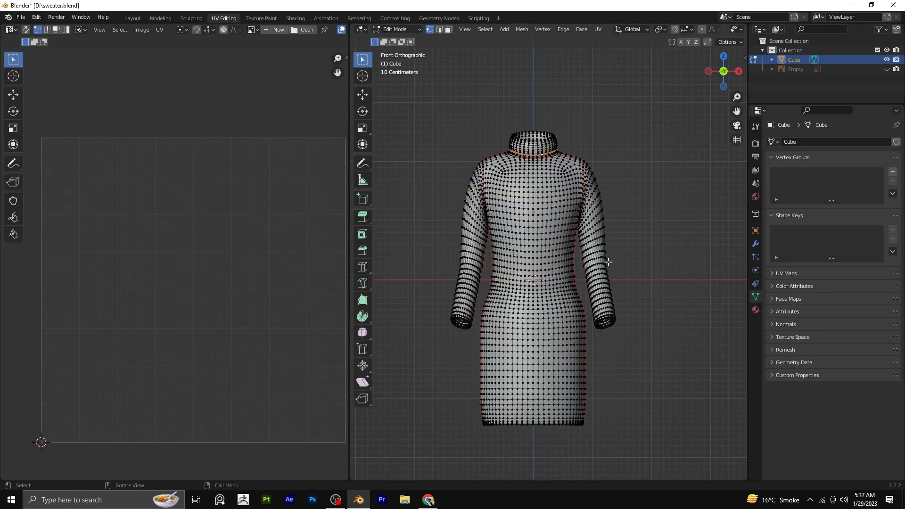
key(Tab)
key(Tab)
key(a)
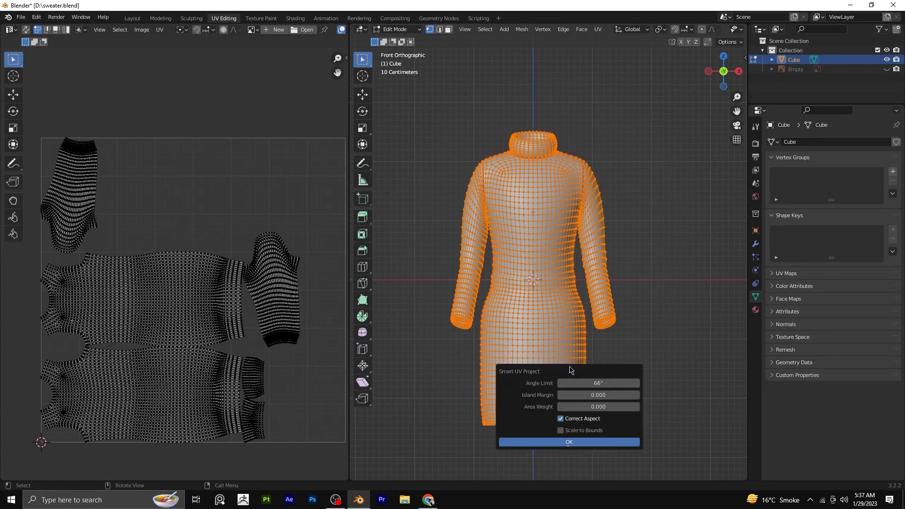
key(u)
click(555, 264)
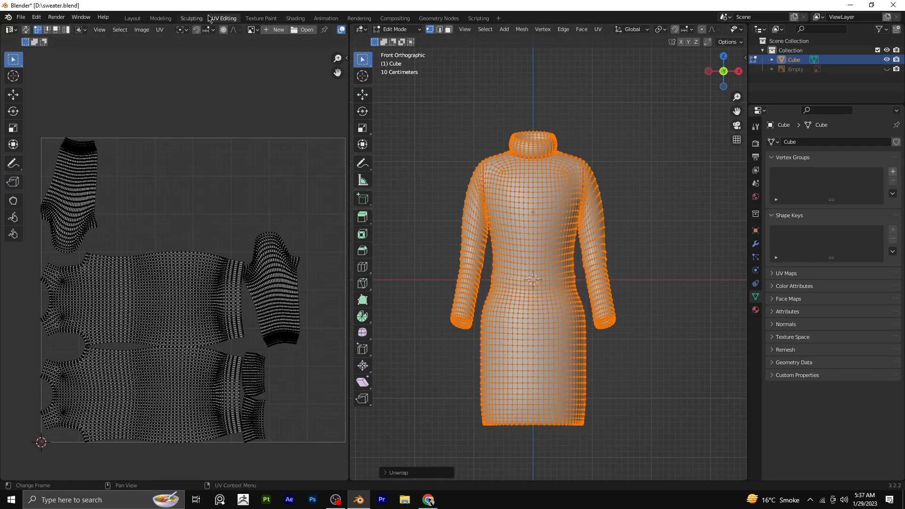
Create a new material for the dress and load the fabric_0008 texture maps into it with Principled Texture Setup.
click(296, 18)
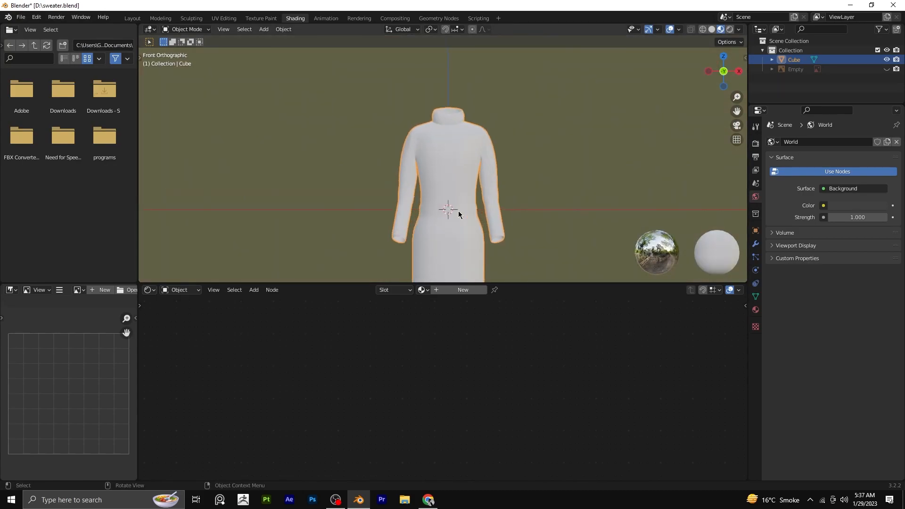
click(463, 290)
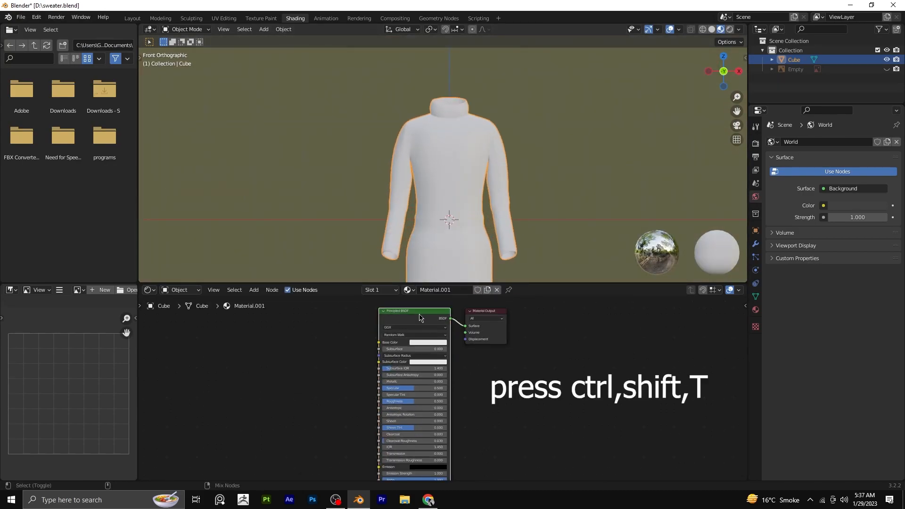
key(ctrl+shift+t)
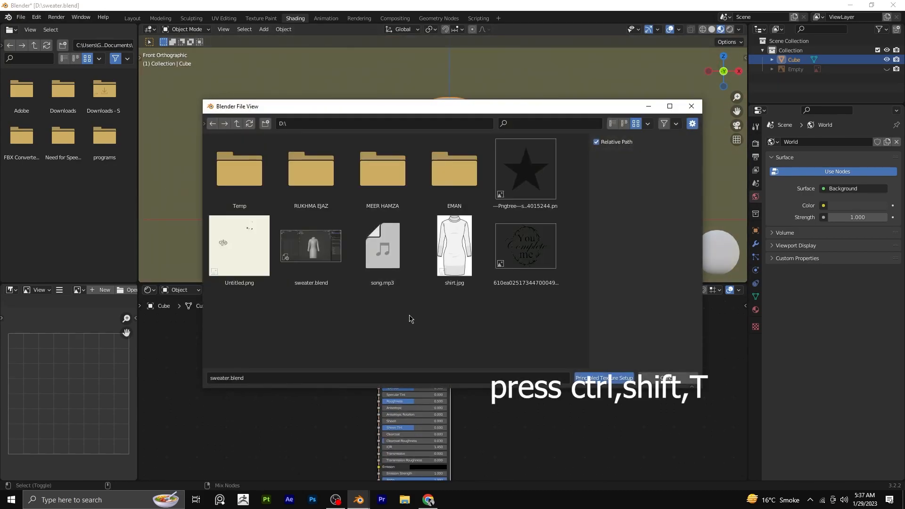
click(204, 125)
click(229, 339)
drag(404, 354, 479, 327)
click(604, 378)
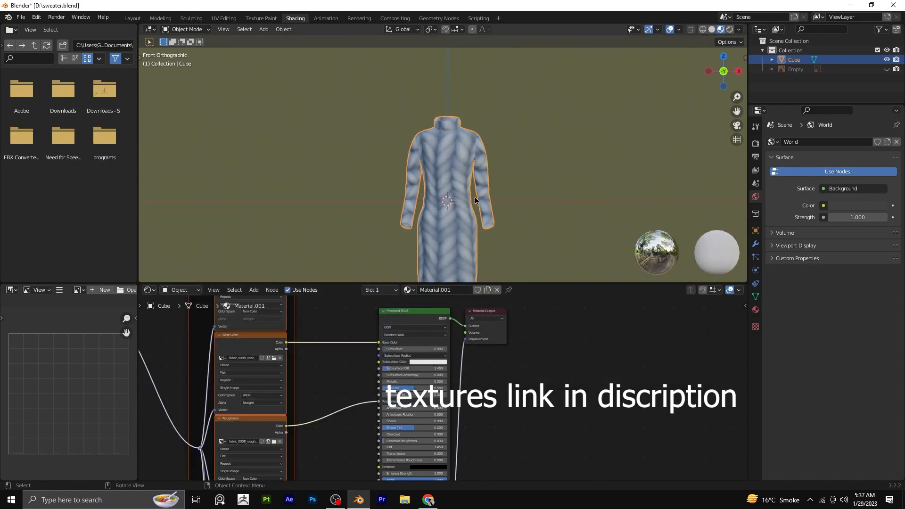
Set the X scale of the fabric's Mapping node to 12, after trying 123.
middle_drag(165, 377, 321, 377)
scroll(319, 378, up, 4)
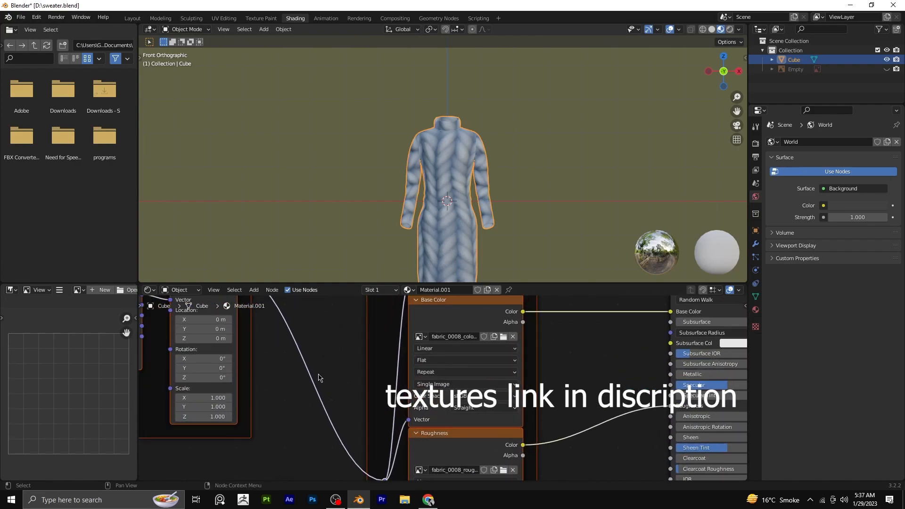
click(441, 315)
middle_drag(206, 426, 285, 413)
text(123)
key(Return)
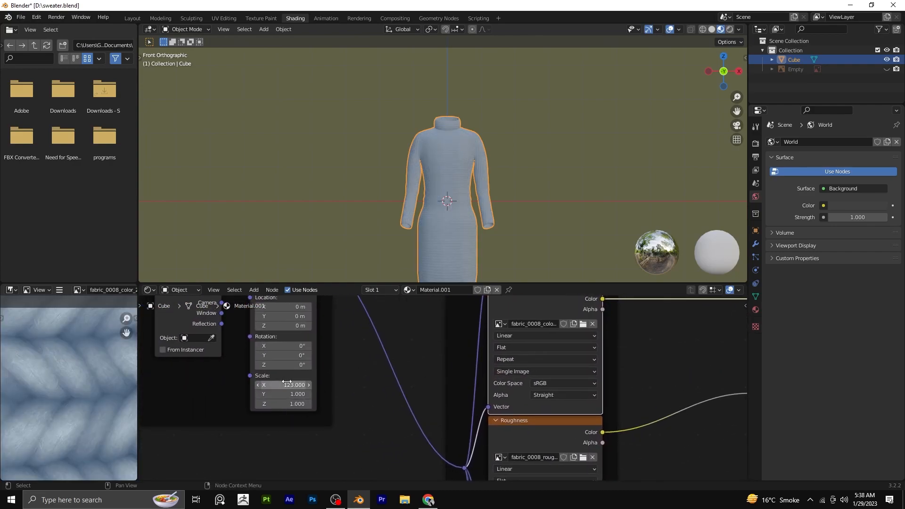
text(12)
key(Return)
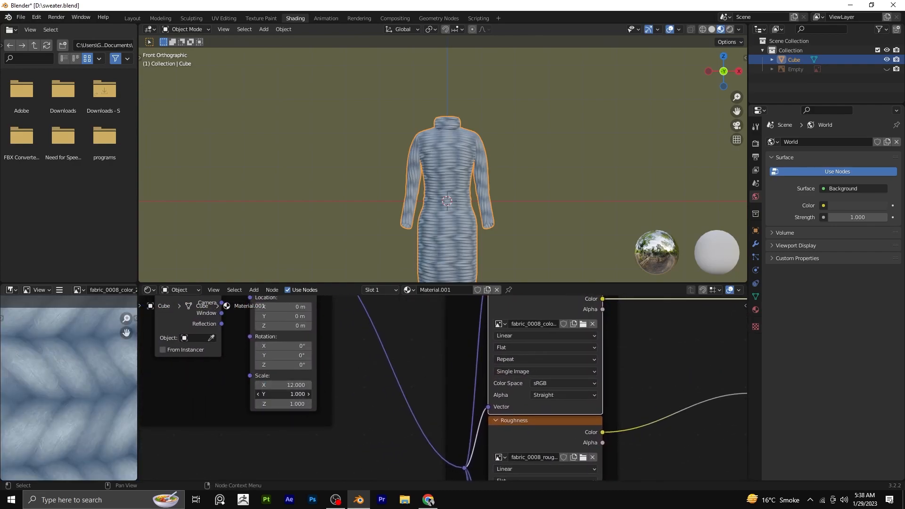
Set the Mapping node's Y scale to 12 and its Z scale to 0, and check the knit on the dress.
text(12)
key(Return)
scroll(411, 245, up, 5)
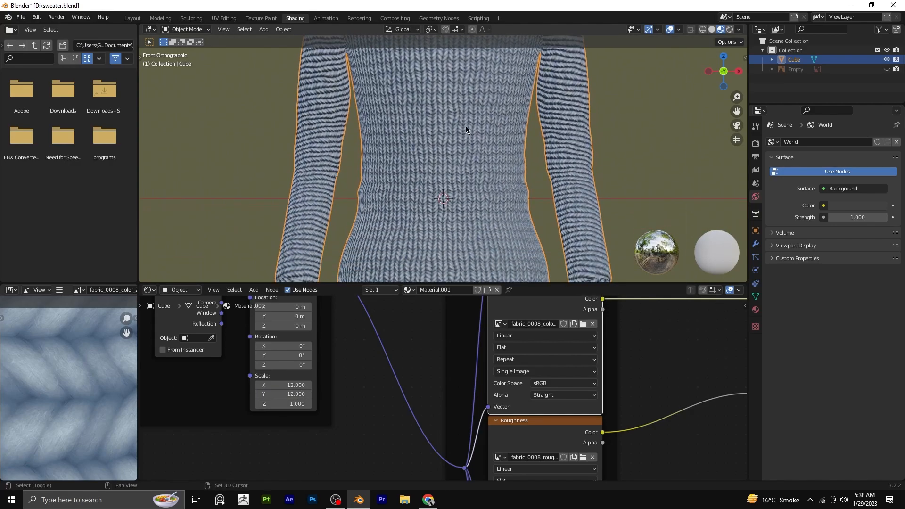
scroll(411, 245, down, 2)
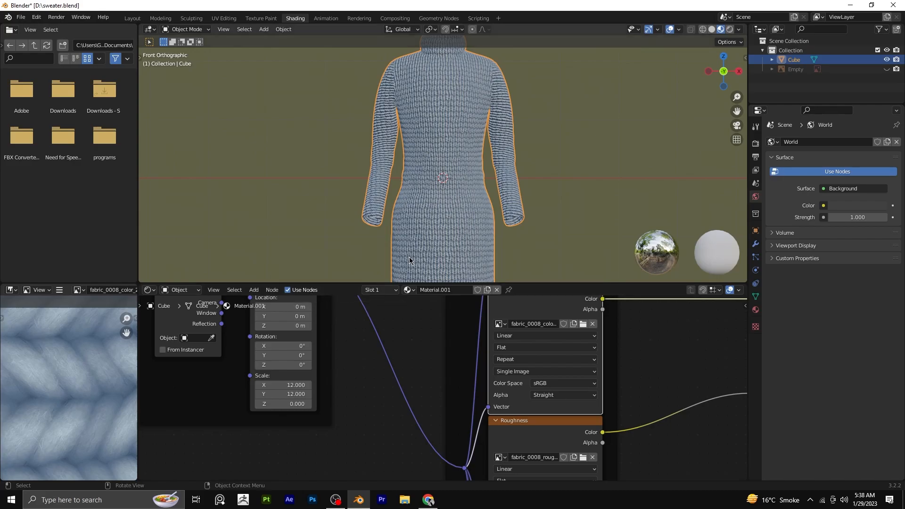
scroll(470, 188, up, 3)
scroll(471, 189, down, 1)
mouse_move(471, 188)
middle_down()
mouse_move(400, 183)
mouse_move(471, 188)
middle_up()
key(KP_1)
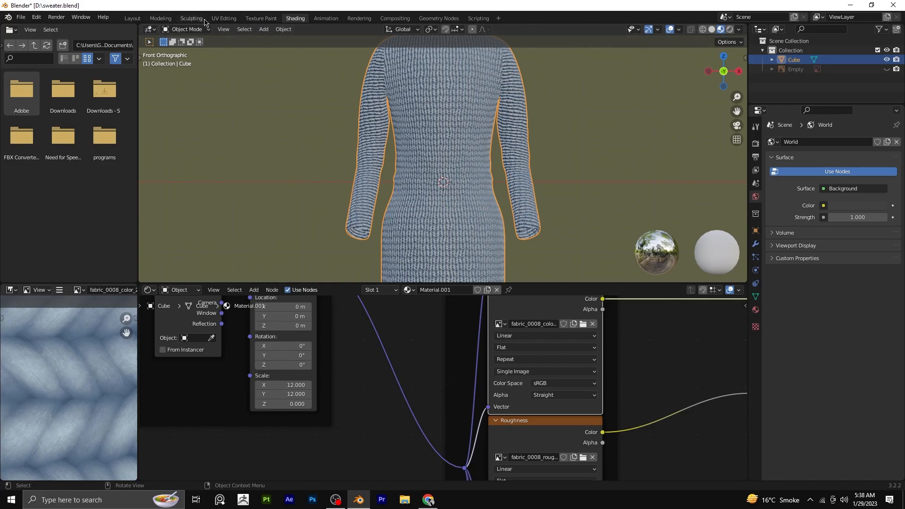
Rotate the upright upper-left sleeve UV island to lie horizontally and move it into the texture's upper-left corner.
click(224, 18)
scroll(99, 309, down, 3)
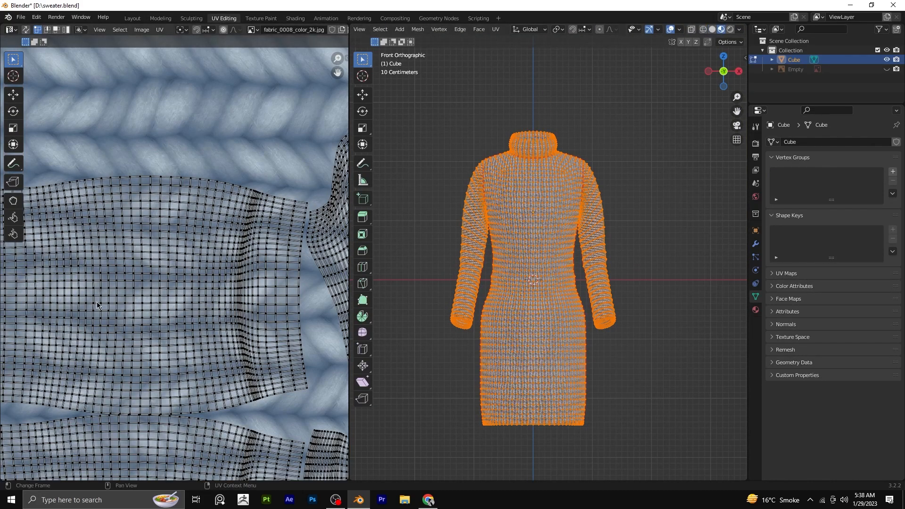
scroll(100, 309, down, 5)
key(l)
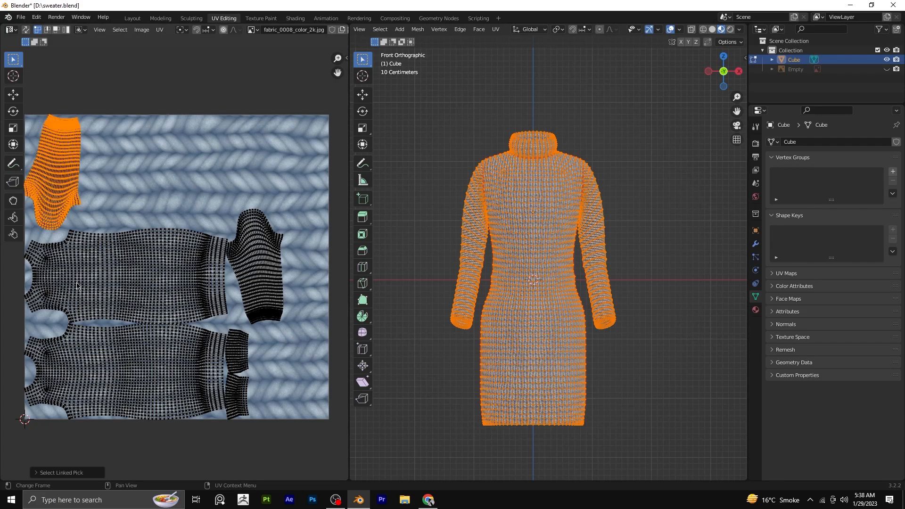
key(r)
key(Return)
key(g)
key(Escape)
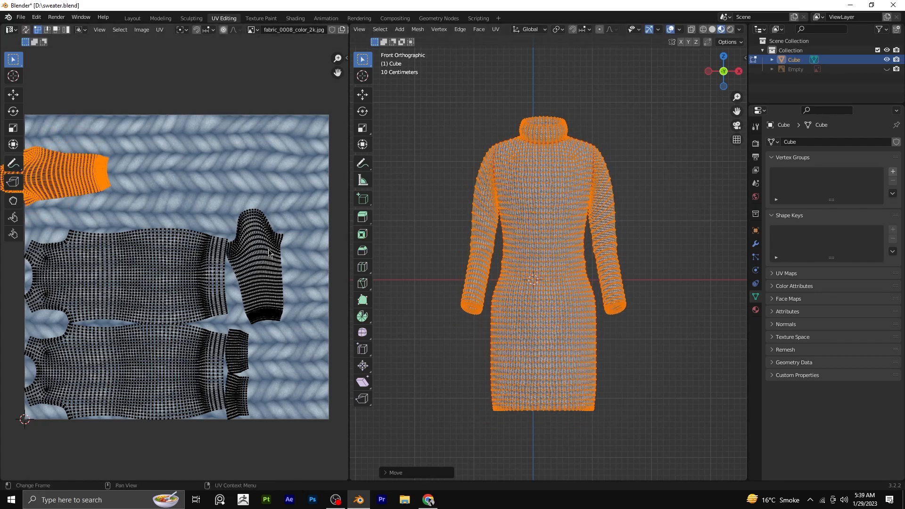
key(g)
click(93, 171)
Rotate the other sleeve UV island to lie horizontally and place it level with the first one, on its right.
click(263, 260)
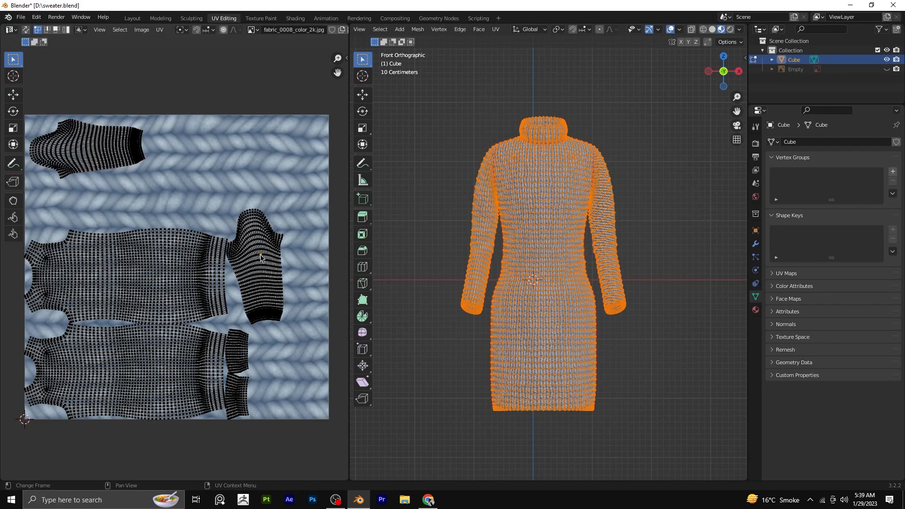
key(l)
key(r)
key(Return)
key(g)
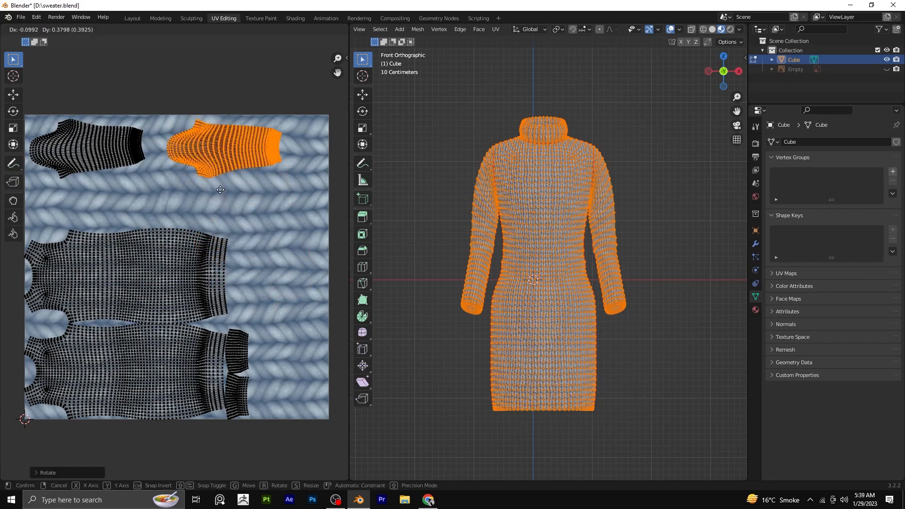
click(222, 191)
Move the two small collar UV islands side by side into the empty area below the second sleeve island.
click(246, 339)
key(l)
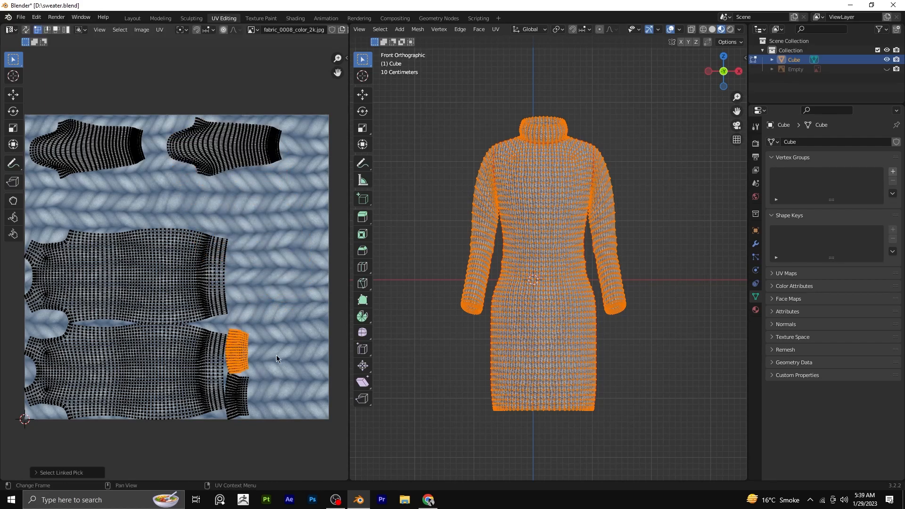
key(g)
click(291, 214)
key(Tab)
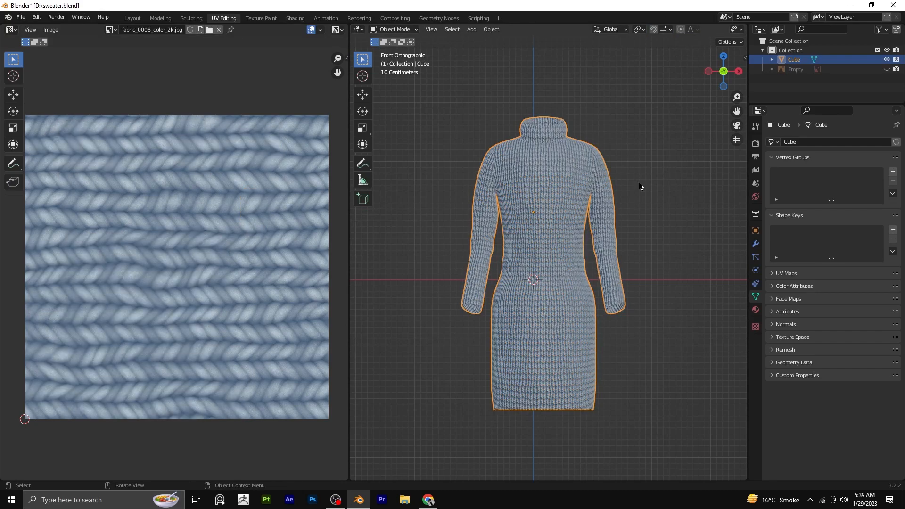
scroll(639, 184, up, 2)
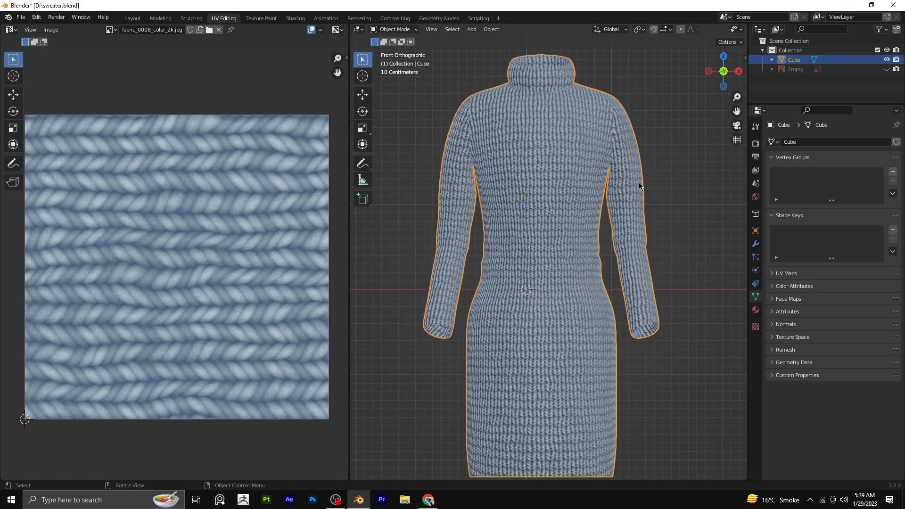
key(Tab)
key(l)
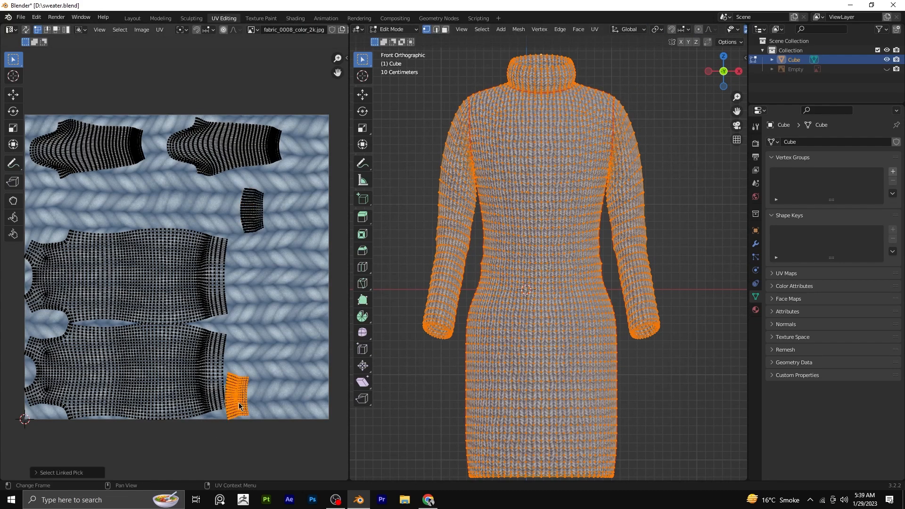
key(g)
click(292, 218)
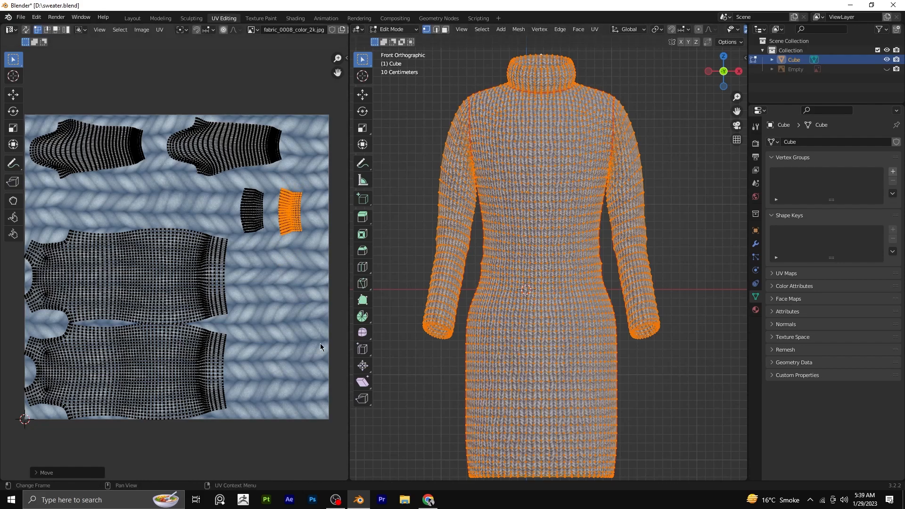
Examine the knit direction and scale on the dress in Object Mode, up close and from other angles.
key(Tab)
key(Tab)
key(Tab)
middle_drag(541, 279, 620, 306)
scroll(567, 318, up, 4)
scroll(608, 313, down, 5)
key(KP_1)
scroll(622, 336, up, 2)
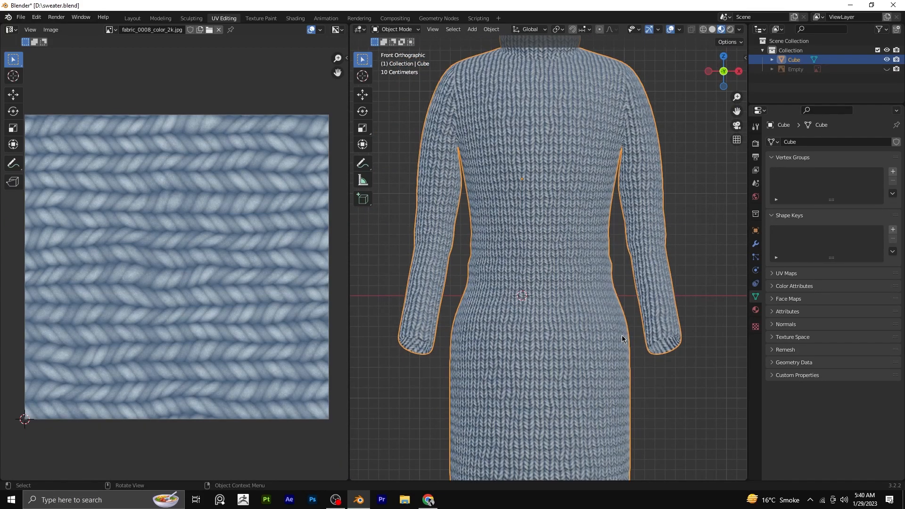
middle_drag(621, 335, 663, 338)
key(KP_1)
Enlarge the node editor and delete the Base Color image texture node from the dress material.
click(295, 18)
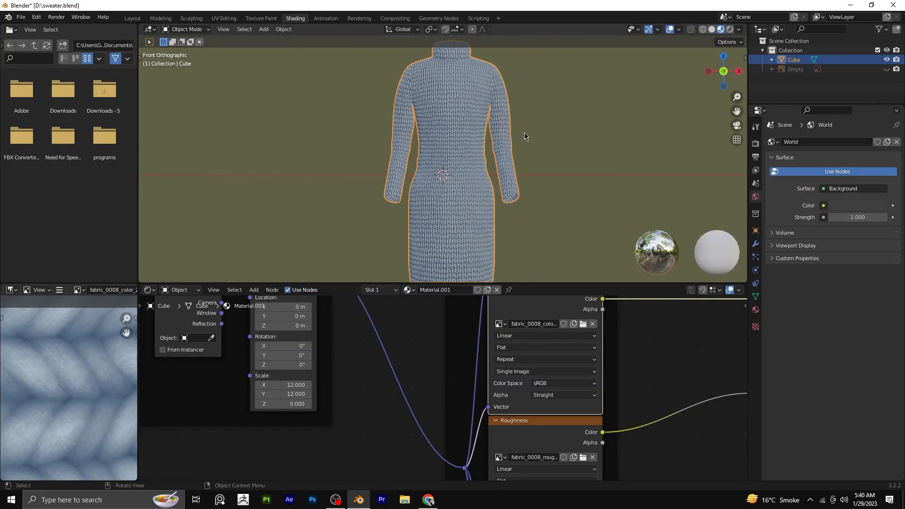
scroll(524, 136, up, 3)
scroll(489, 116, down, 2)
key(KP_1)
scroll(499, 189, down, 2)
drag(516, 283, 515, 237)
scroll(415, 370, down, 5)
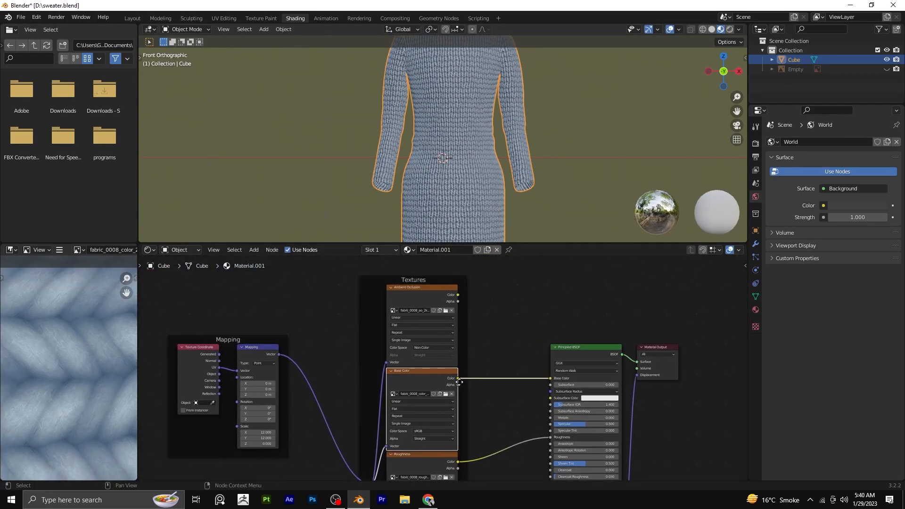
right_click(414, 375)
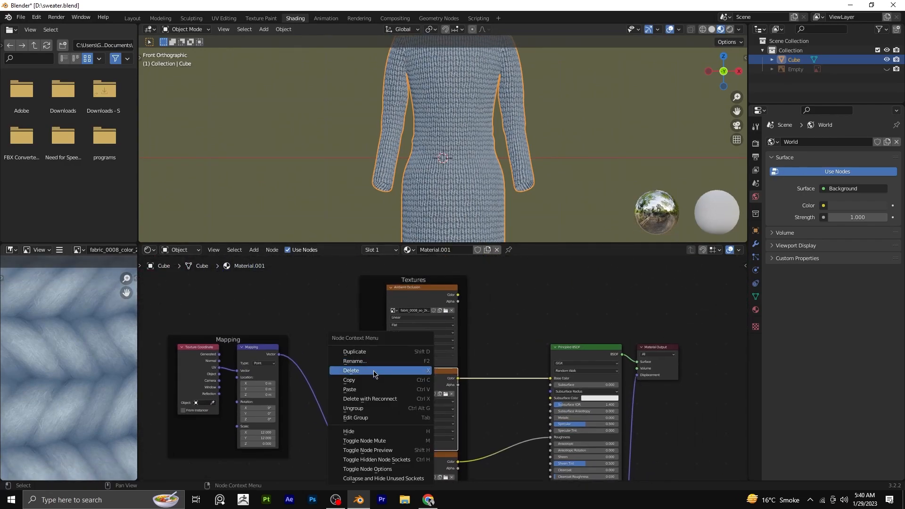
click(410, 372)
Move the Ambient Occlusion texture node down and add an Image Texture node above it with a new blank 1024 px image named shirt.
drag(434, 297, 433, 367)
key(shift+a)
click(400, 309)
text(image)
key(Return)
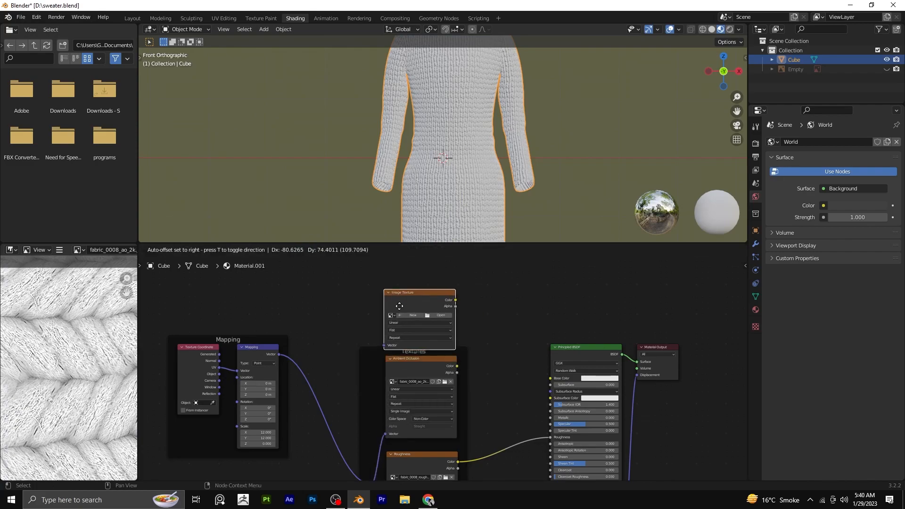
click(470, 312)
scroll(470, 312, up, 1)
click(417, 293)
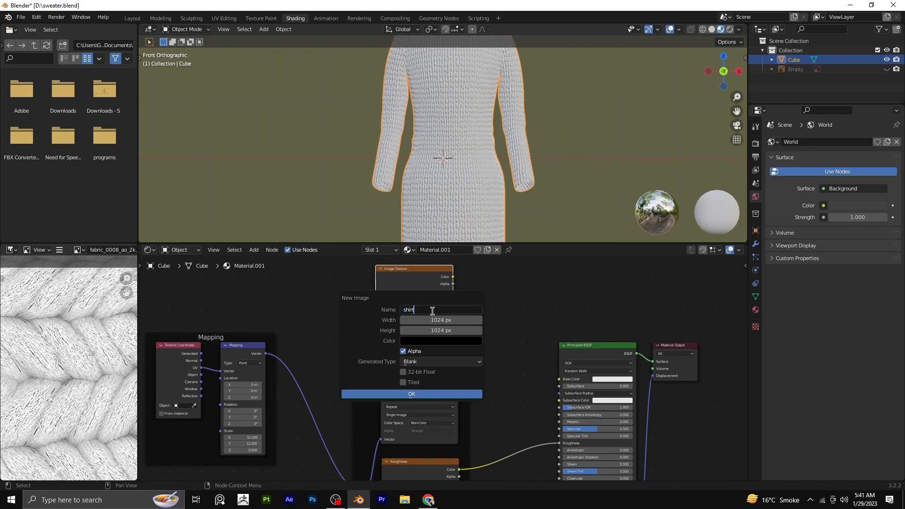
click(434, 394)
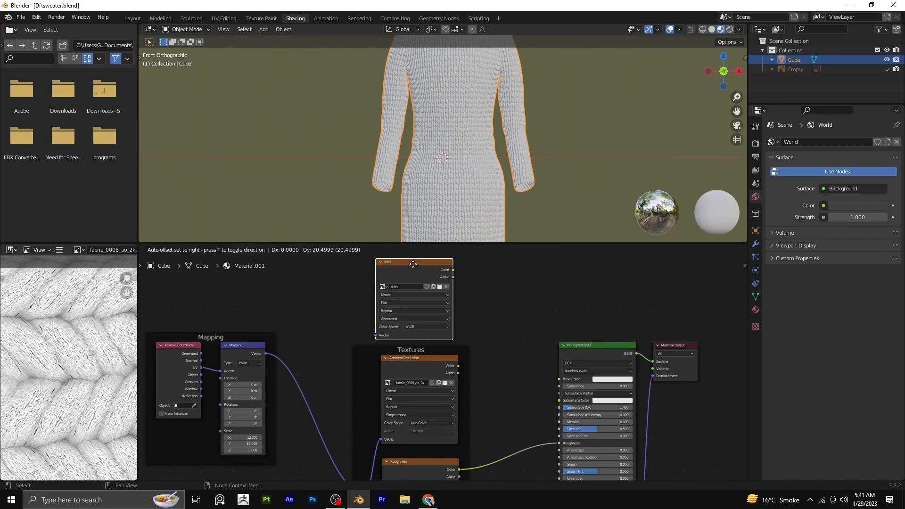
Add a color Mix node and connect its output to the Principled BSDF's Base Color.
key(shift+a)
click(491, 317)
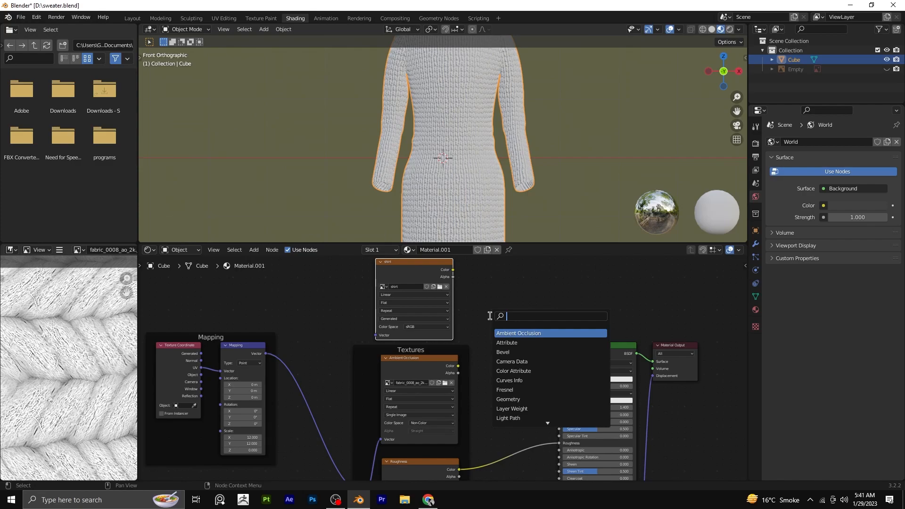
key(Return)
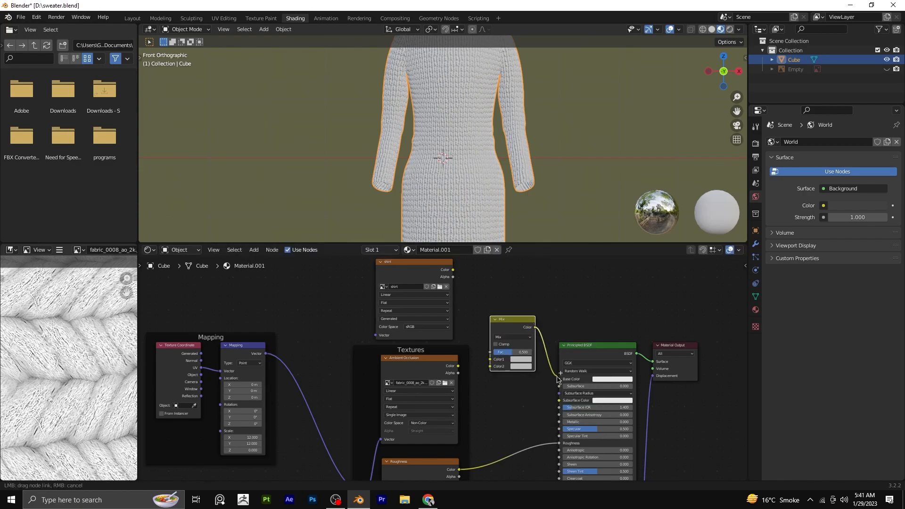
drag(557, 377, 559, 379)
Connect the shirt image to the Mix node's Color1 and Ambient Occlusion to Color2, using Multiply with a factor of 1.
drag(458, 366, 490, 366)
mouse_move(453, 270)
mouse_down()
mouse_move(491, 360)
mouse_move(533, 352)
mouse_up()
click(512, 337)
click(503, 315)
Select the shirt image node as the paint target and bring up the dress for texture painting.
scroll(483, 149, down, 2)
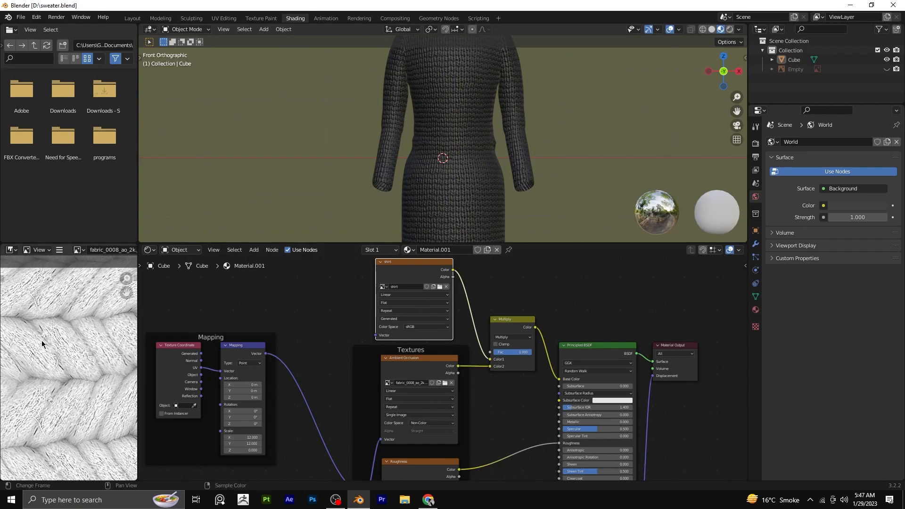
scroll(41, 346, down, 6)
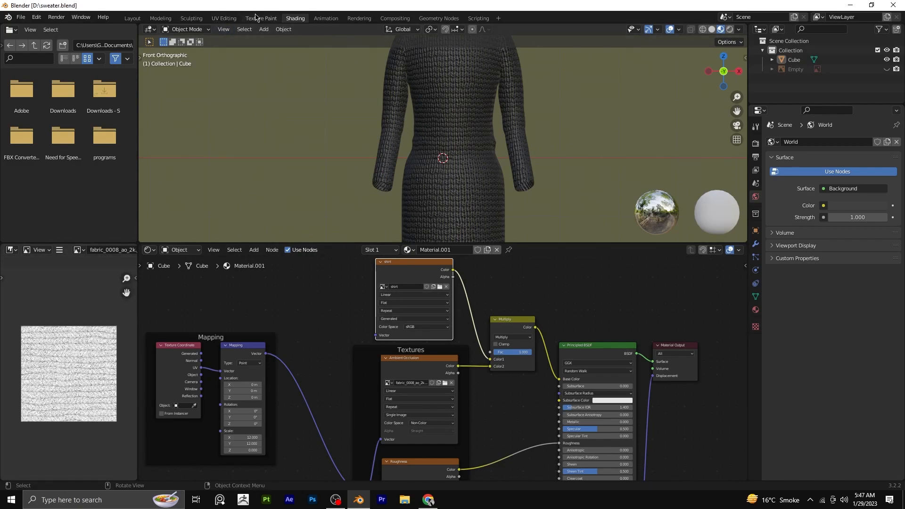
click(255, 18)
scroll(251, 221, down, 3)
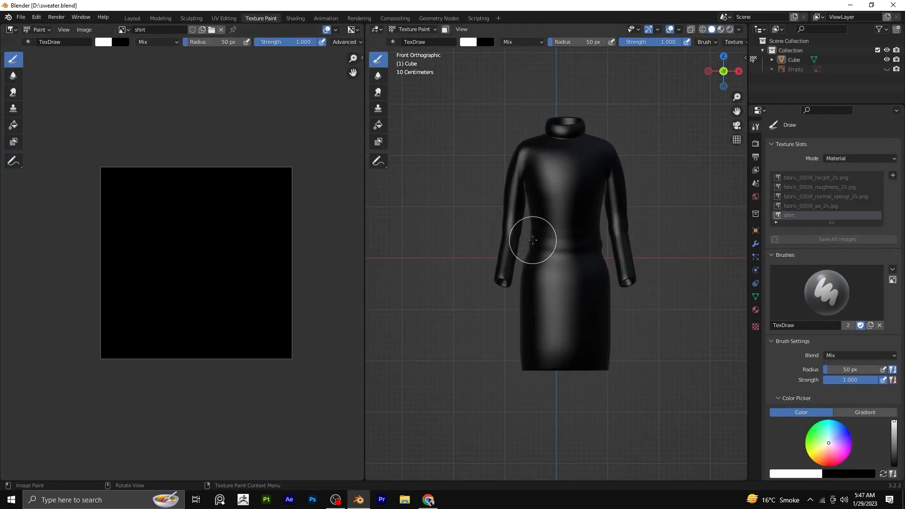
shift+middle_drag(532, 239, 565, 237)
scroll(252, 280, up, 2)
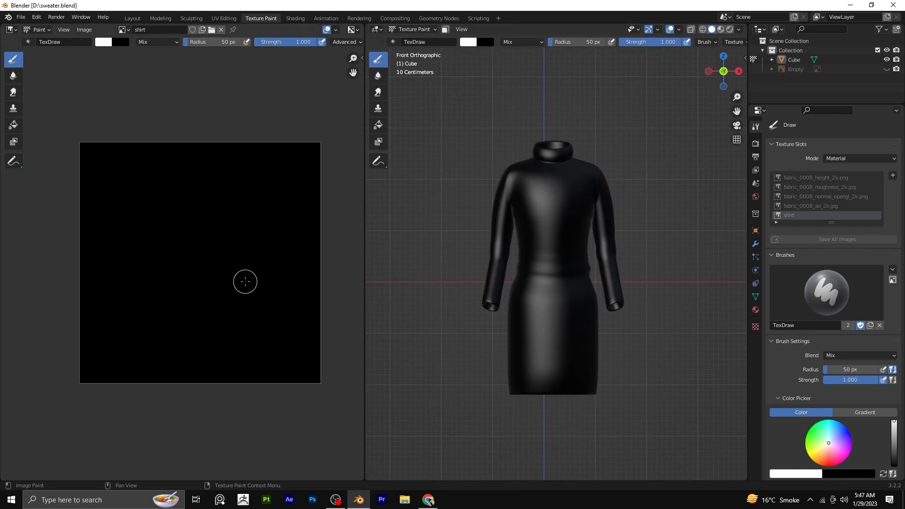
click(295, 18)
scroll(440, 331, up, 1)
click(373, 273)
click(261, 19)
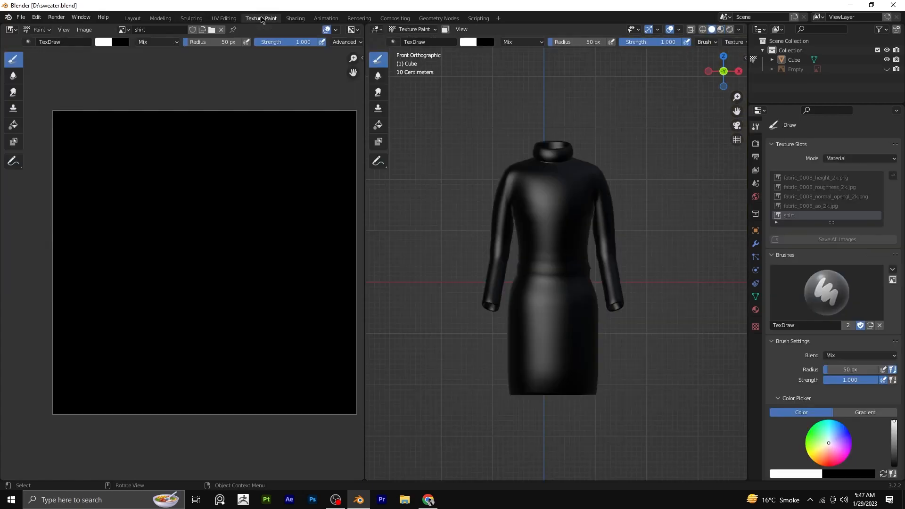
Set the draw brush's secondary color to a very pale pink.
click(490, 42)
scroll(520, 84, up, 3)
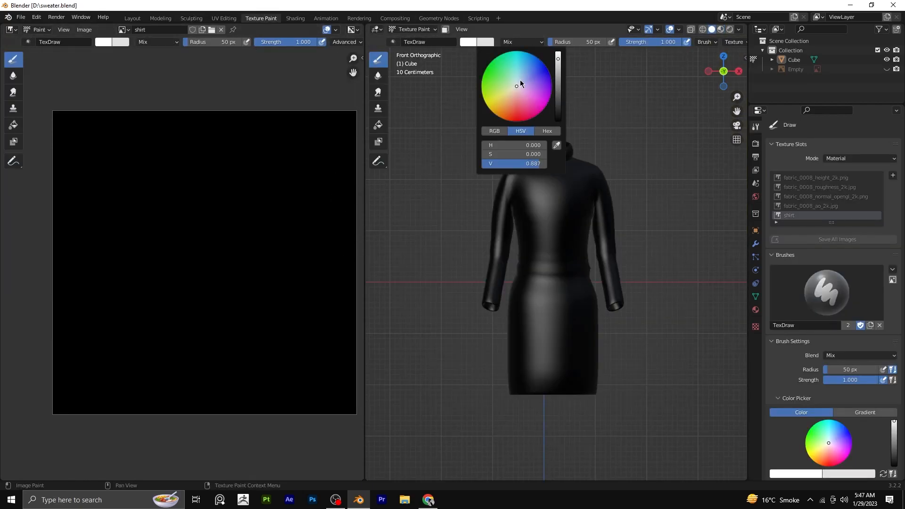
scroll(561, 58, up, 2)
click(515, 93)
click(517, 88)
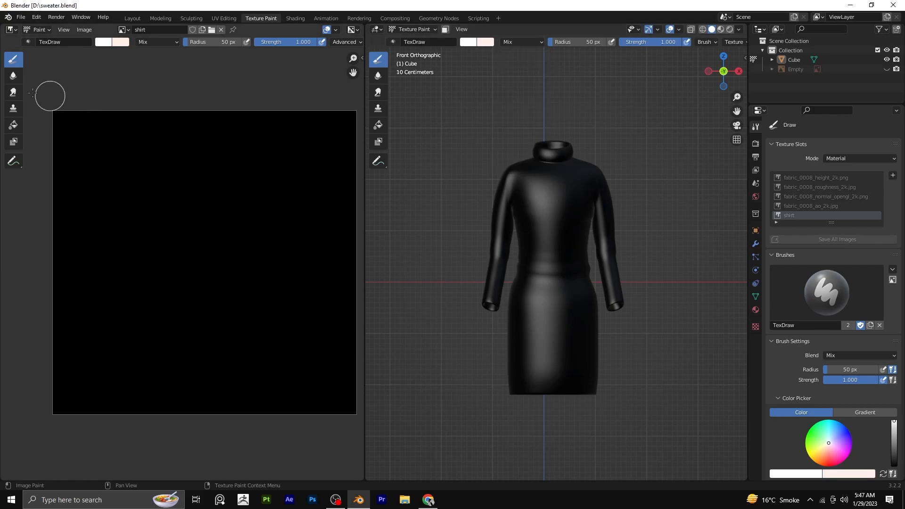
click(37, 29)
click(127, 211)
key(ctrl+z)
Flood the whole shirt image with white using the Fill tool.
click(14, 125)
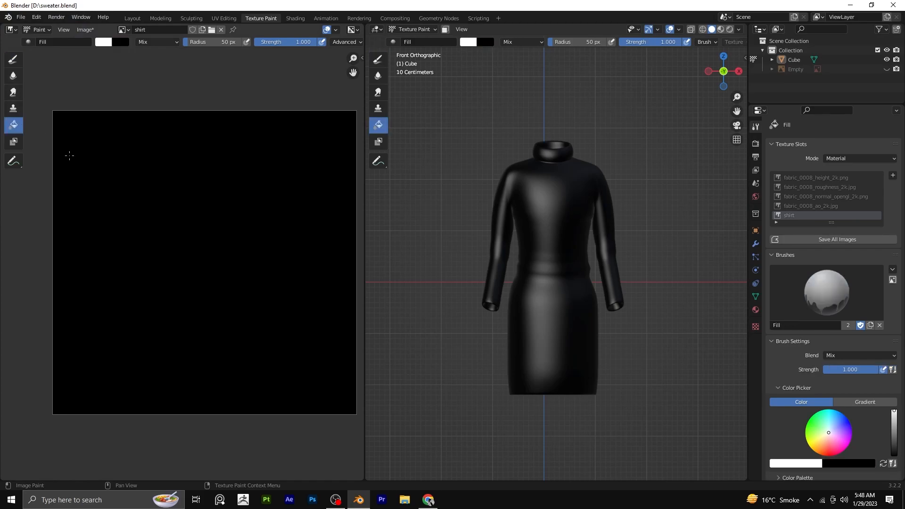
click(171, 184)
Fill the shirt image with a pale pink at hue 0, saturation 0.093 and value 1.
click(102, 43)
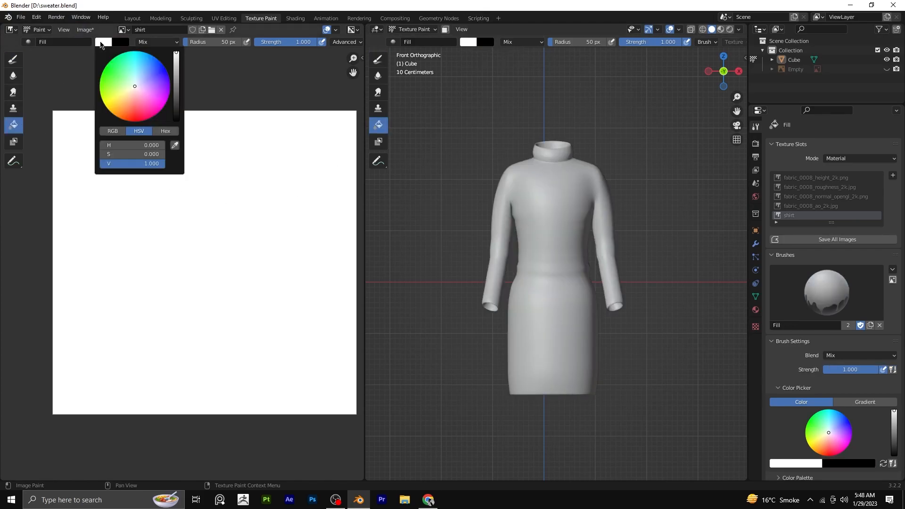
drag(133, 87, 135, 89)
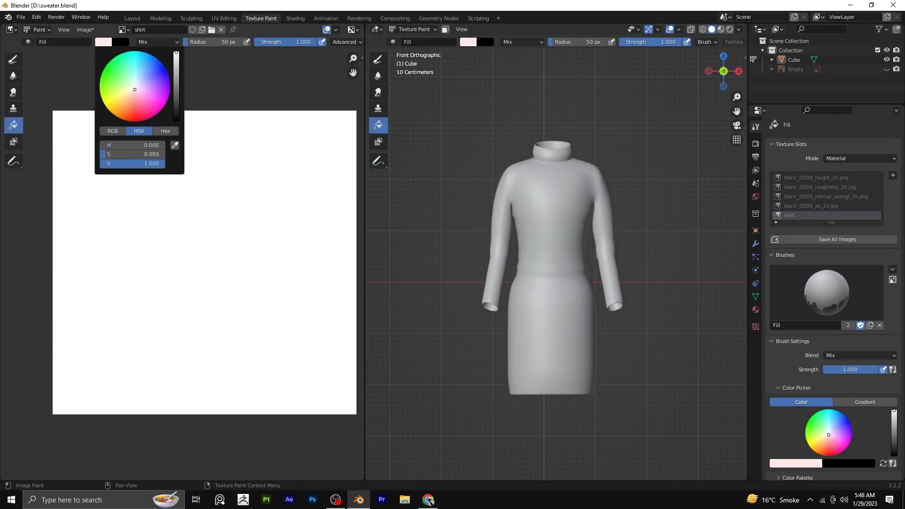
click(188, 212)
scroll(203, 245, down, 2)
scroll(203, 245, up, 1)
Choose a light cream as the fill color and flood the shirt image with it.
click(103, 41)
click(135, 86)
drag(132, 86, 132, 90)
click(198, 214)
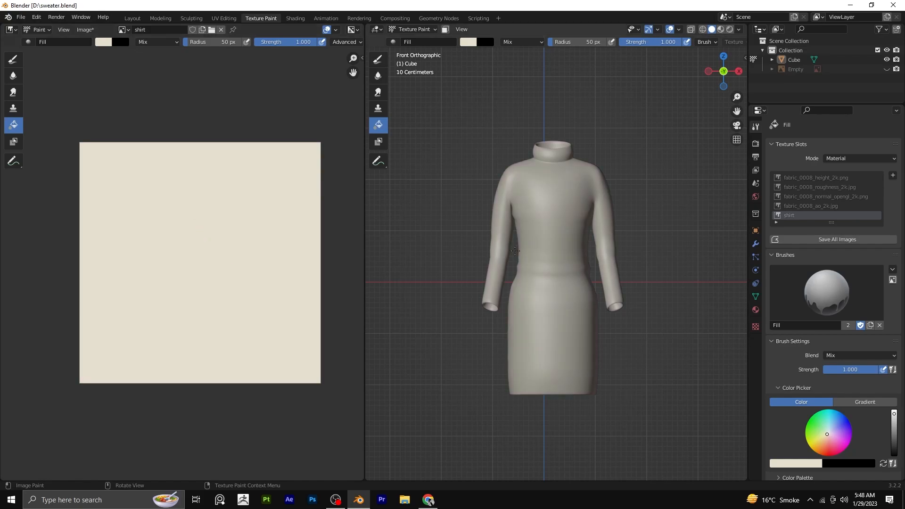
Show the dress in Material Preview shading and refill the shirt image with a slightly darker beige.
scroll(547, 212, up, 3)
click(722, 29)
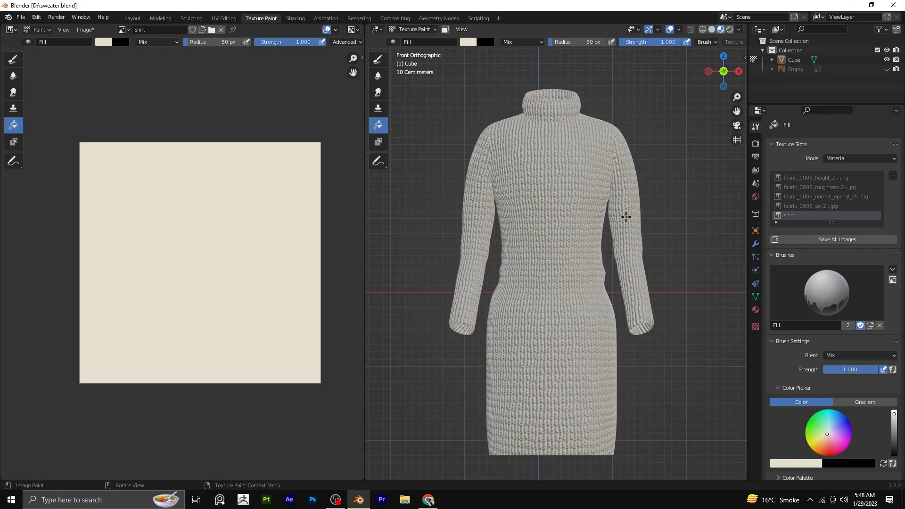
click(105, 45)
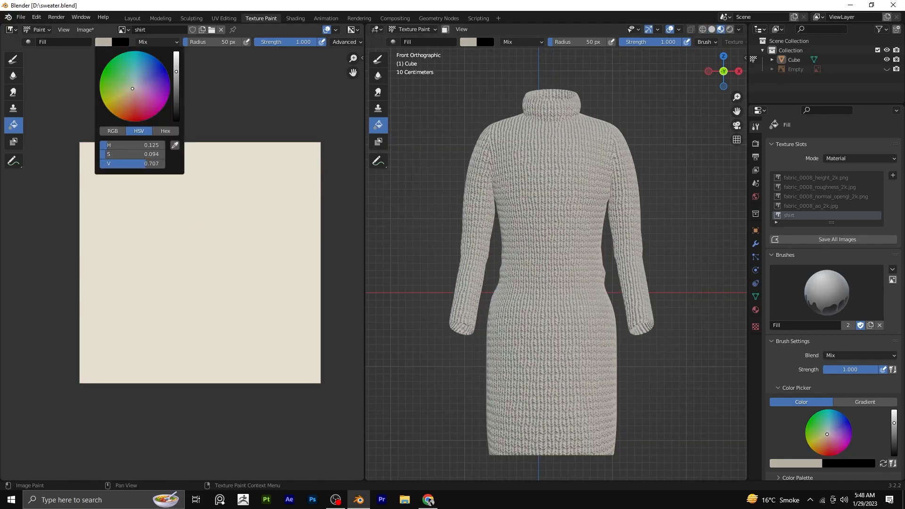
click(165, 252)
scroll(579, 241, down, 2)
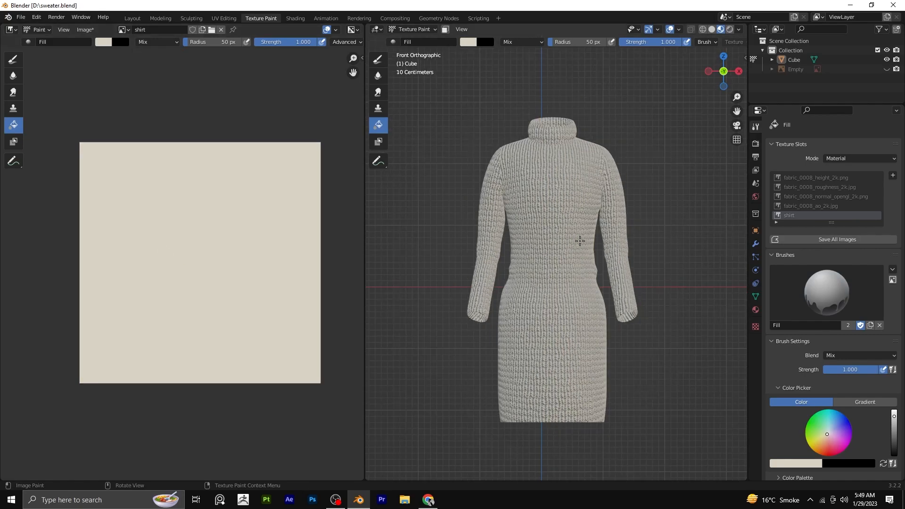
scroll(618, 300, up, 2)
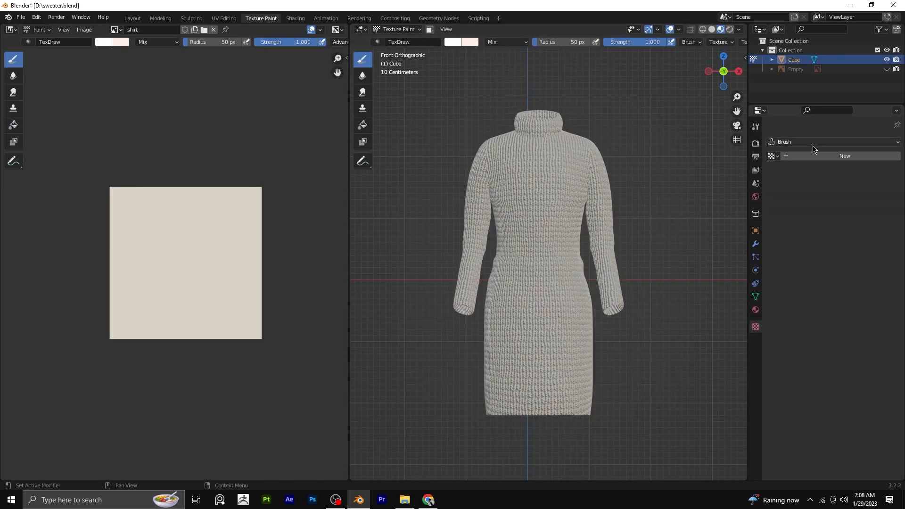
Create a new brush texture and load the Pngtree star vector icon PNG into it.
click(830, 157)
click(872, 227)
double_click(648, 194)
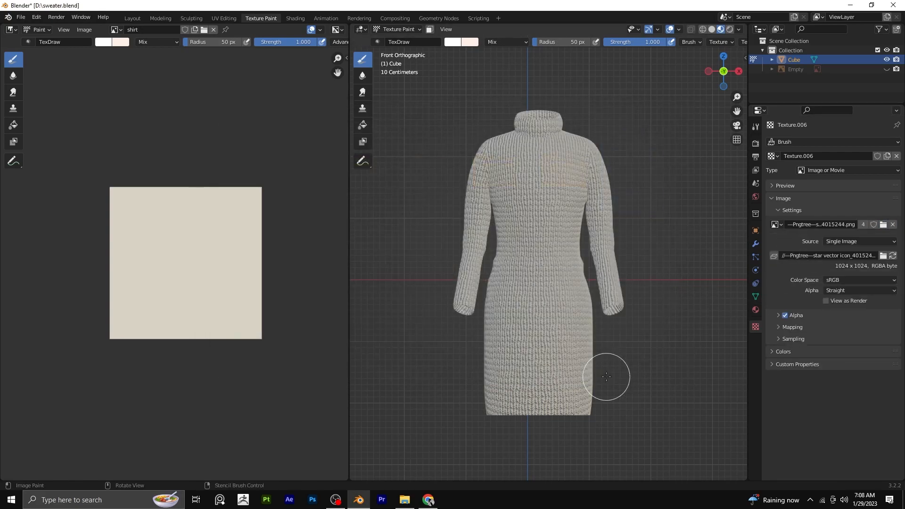
In the brush settings, set the star texture's mapping to Stencil.
click(756, 126)
scroll(853, 439, down, 13)
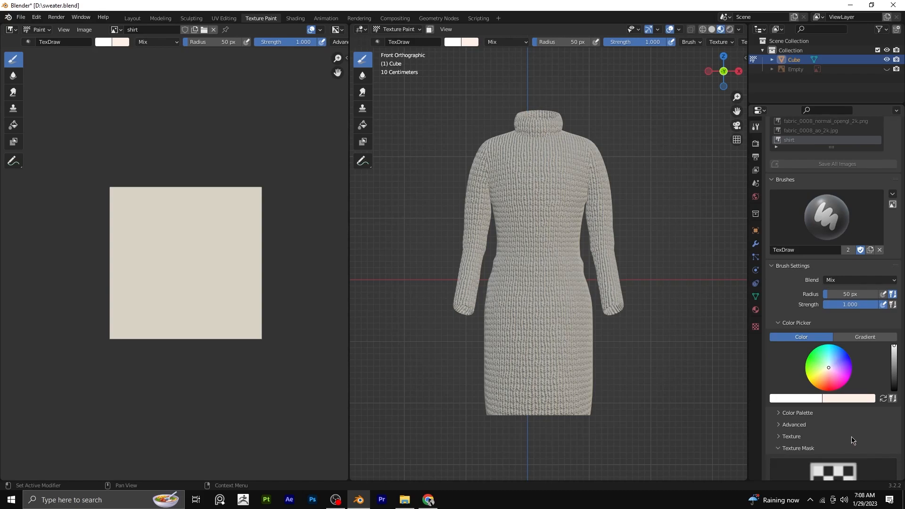
scroll(825, 337, down, 3)
click(845, 296)
click(838, 339)
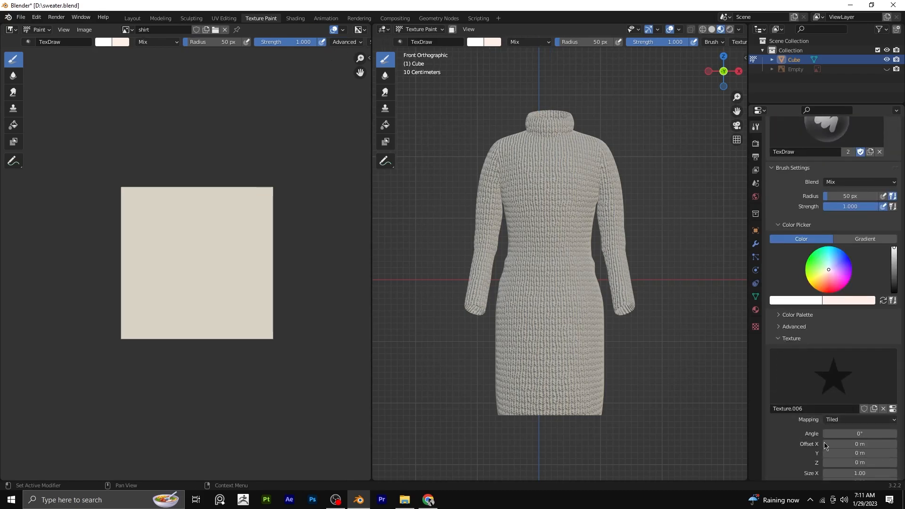
scroll(848, 307, down, 7)
click(850, 301)
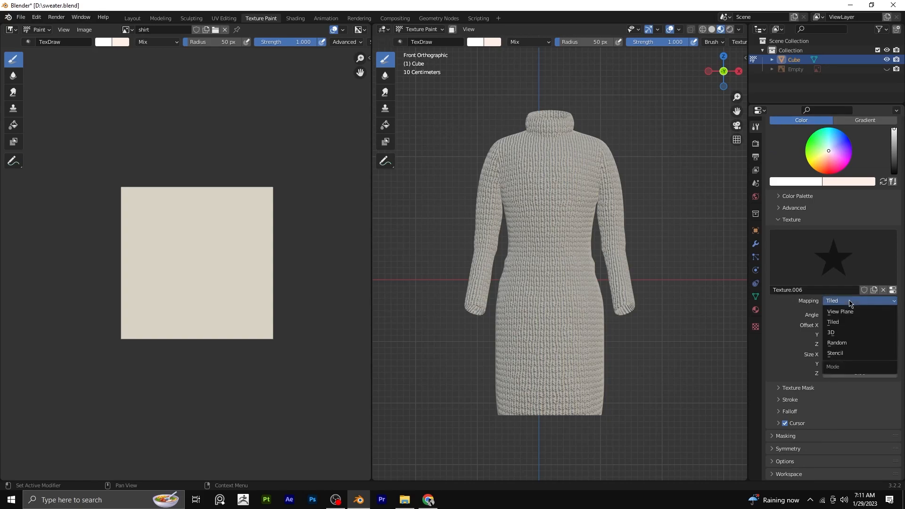
click(841, 353)
Place the star stencil on the dress's chest and paint the black star through it.
right_drag(517, 383, 581, 261)
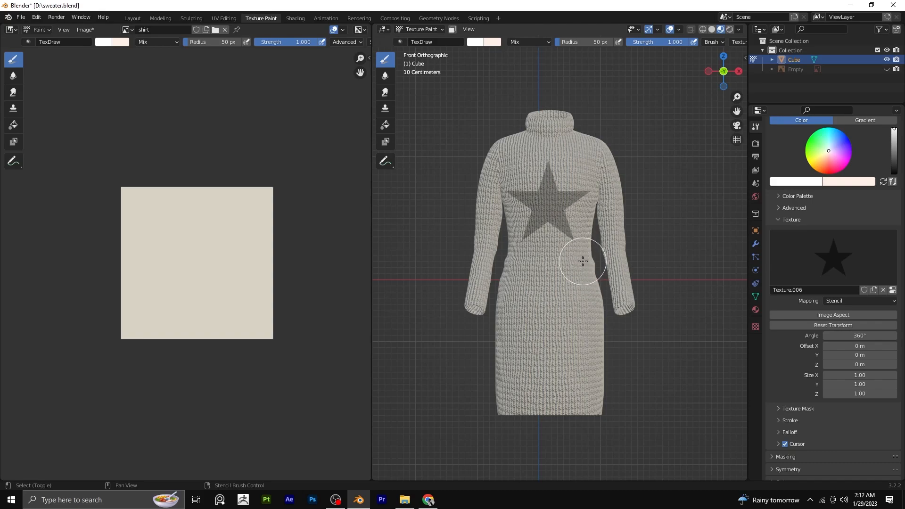
mouse_move(548, 162)
mouse_down()
mouse_move(528, 226)
mouse_move(516, 193)
mouse_move(572, 202)
mouse_move(563, 221)
mouse_move(525, 171)
mouse_move(564, 212)
mouse_move(529, 216)
mouse_move(566, 216)
mouse_move(577, 231)
mouse_up()
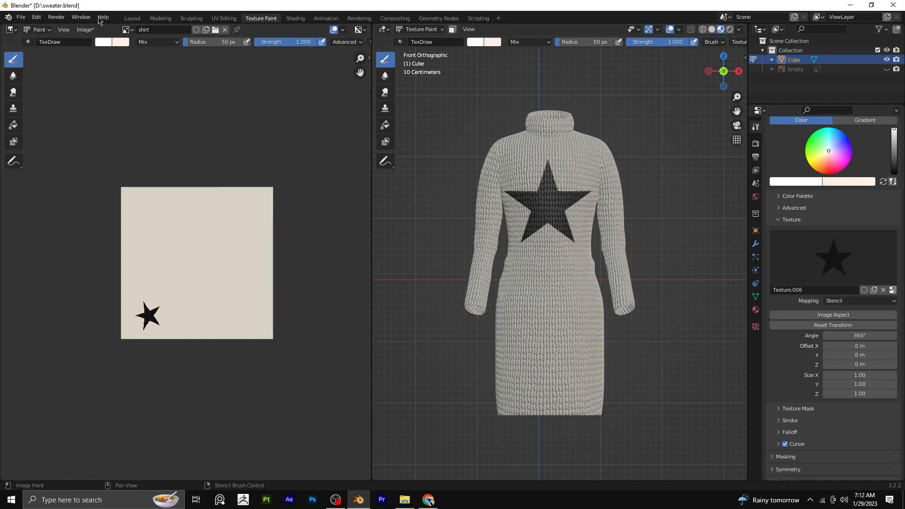
Save the painted texture as shirt.png in D:\, overwriting the existing file.
click(85, 30)
click(94, 115)
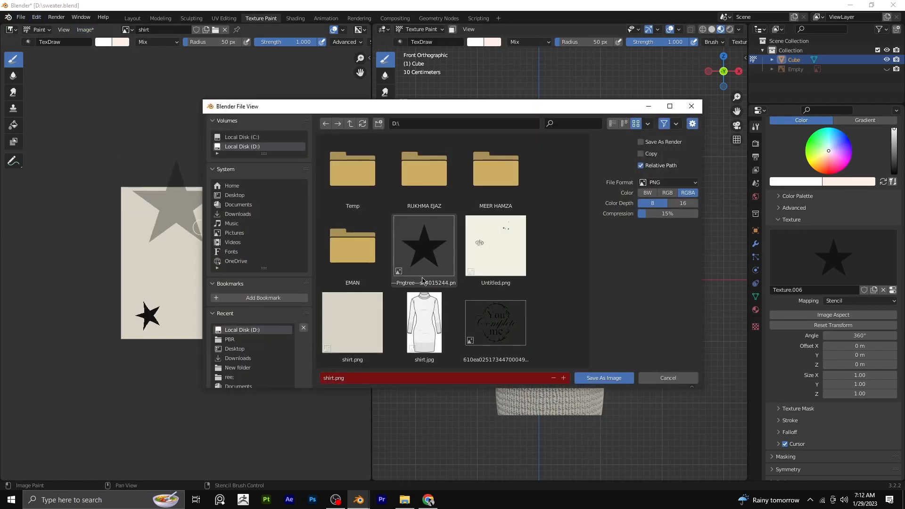
click(615, 378)
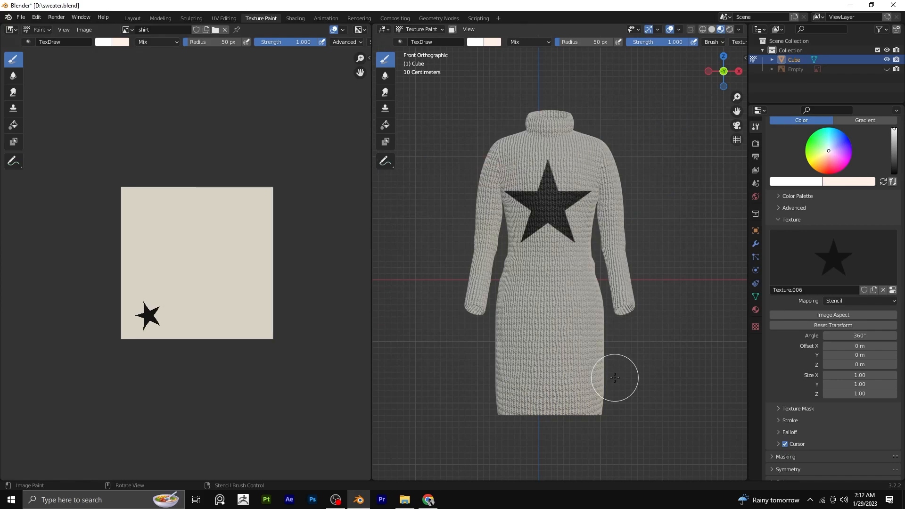
Return to the Layout workspace and show the dress in Rendered viewport shading.
click(296, 18)
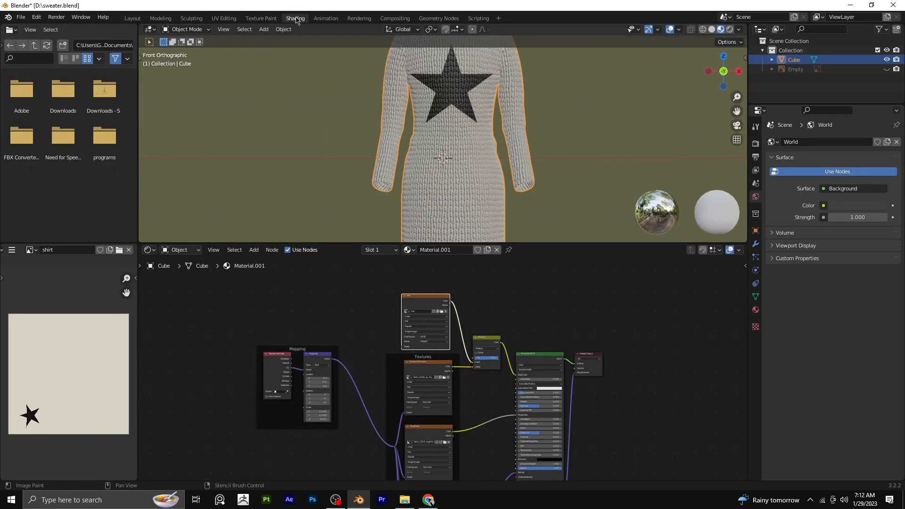
click(133, 18)
scroll(485, 156, down, 4)
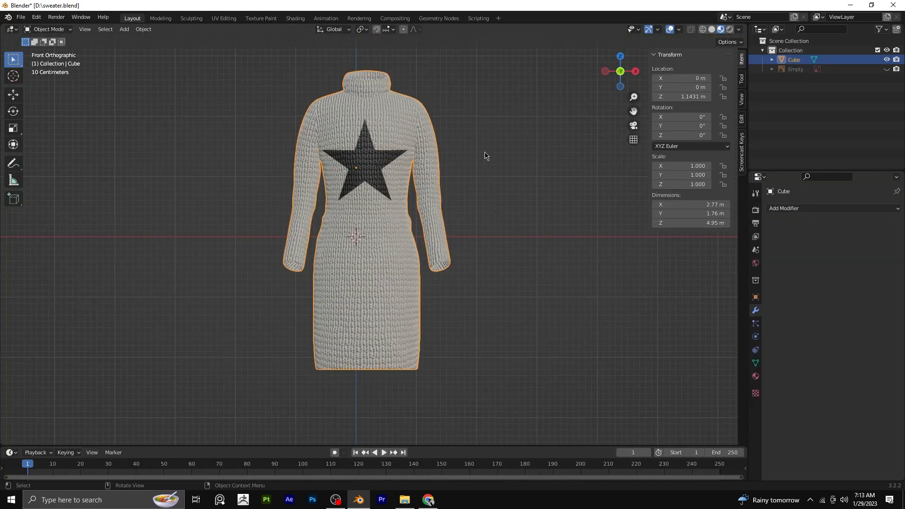
click(731, 29)
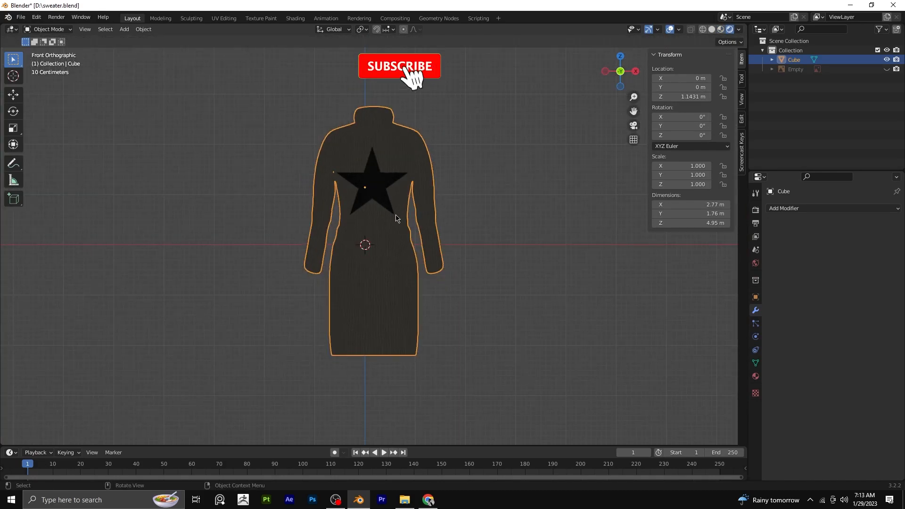
Add an Area light, raise it along Z to about 3.72 m above the dress, and scale it to about 2.39.
key(shift+a)
mouse_move(372, 332)
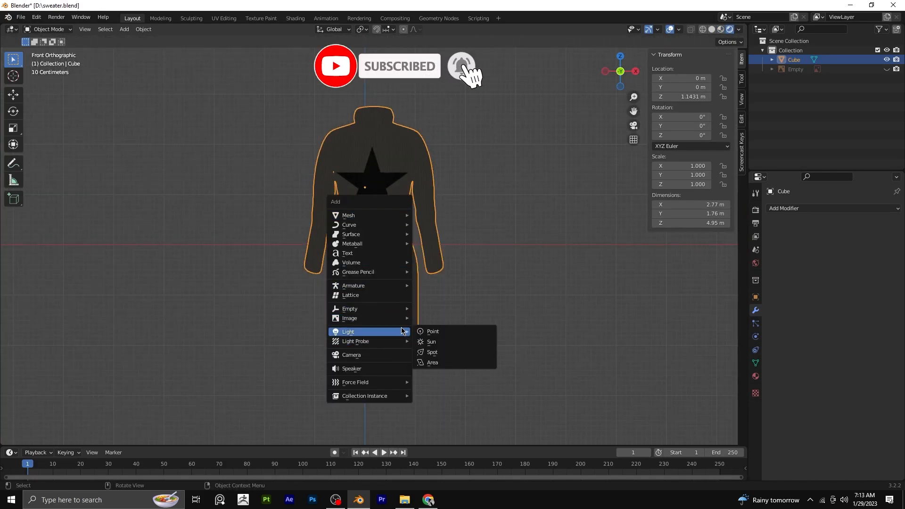
click(436, 363)
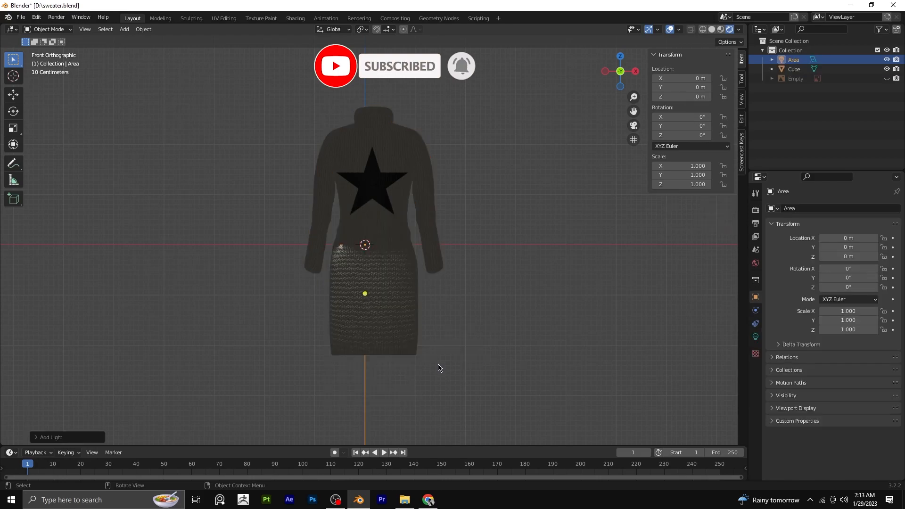
key(g)
key(z)
click(430, 182)
key(s)
click(577, 417)
Increase the area light's power to 62.5 W.
click(755, 336)
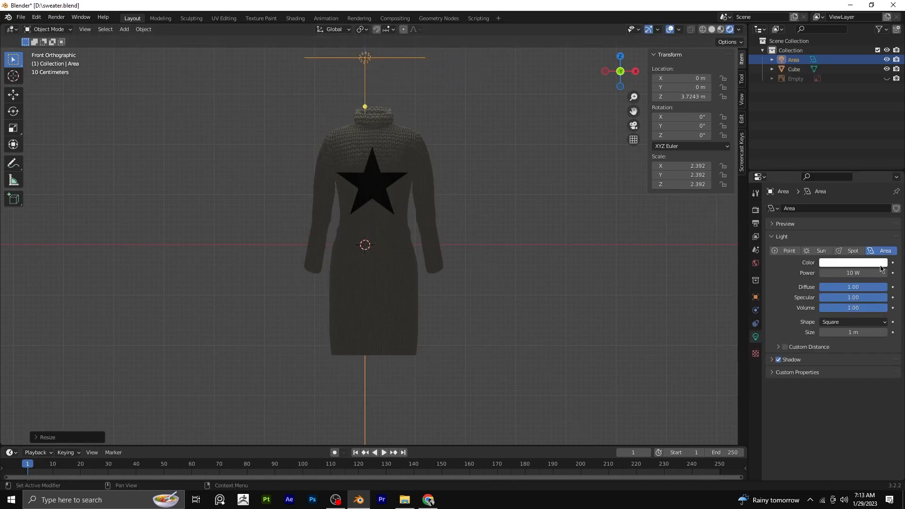
drag(853, 273, 876, 273)
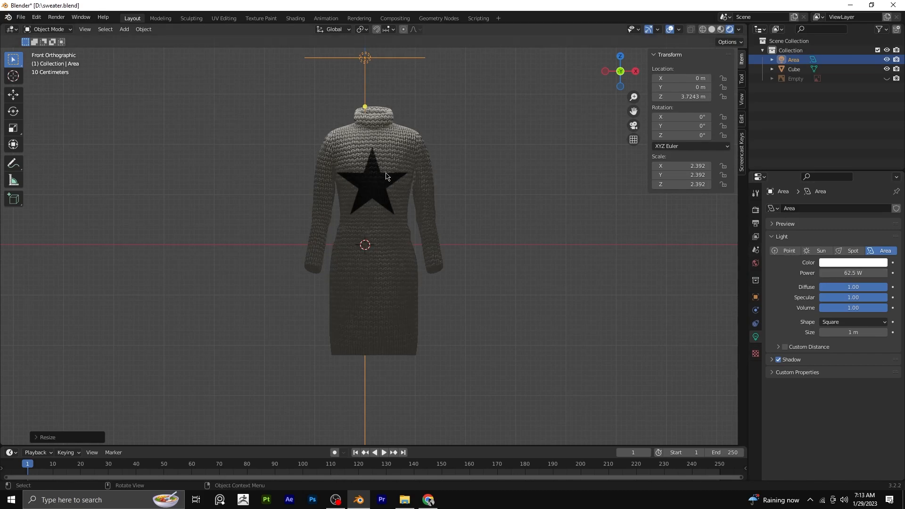
scroll(409, 202, down, 2)
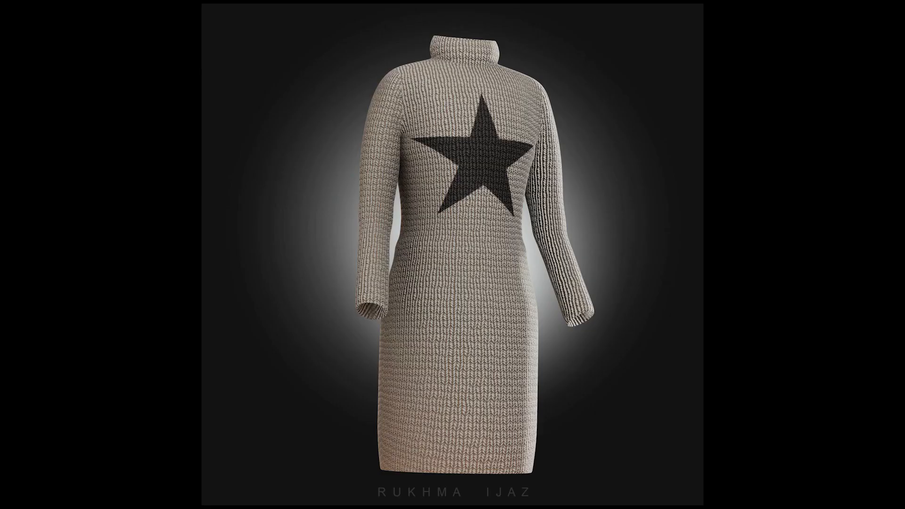